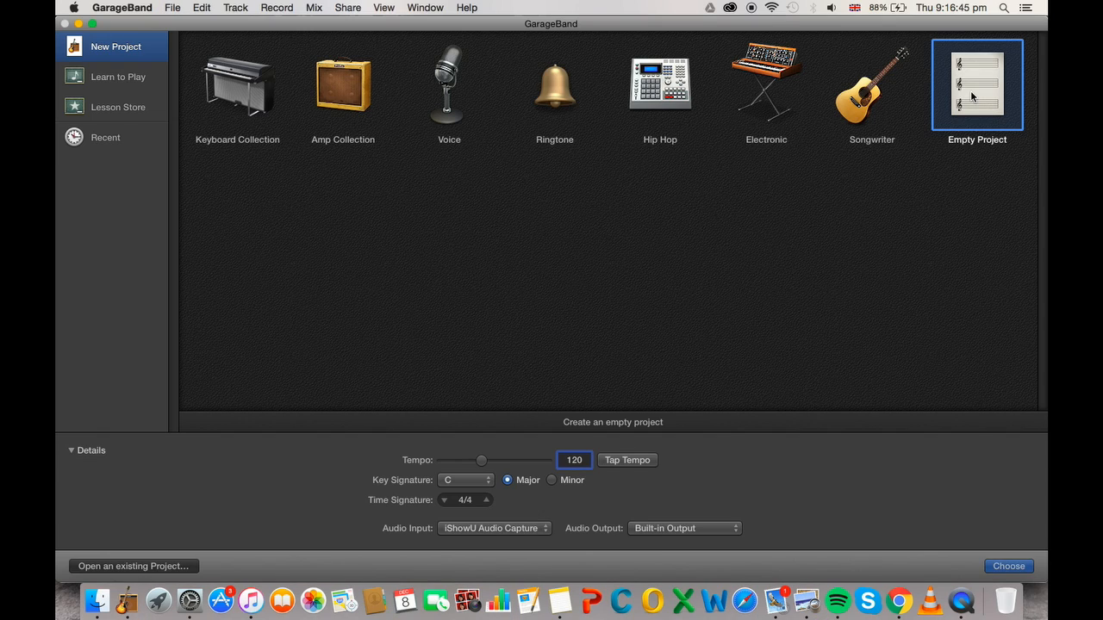
- Create an empty project with a software instrument track, dismiss the Musical Typing keyboard, and set the tempo to 128 bpm
double_click(972, 97)
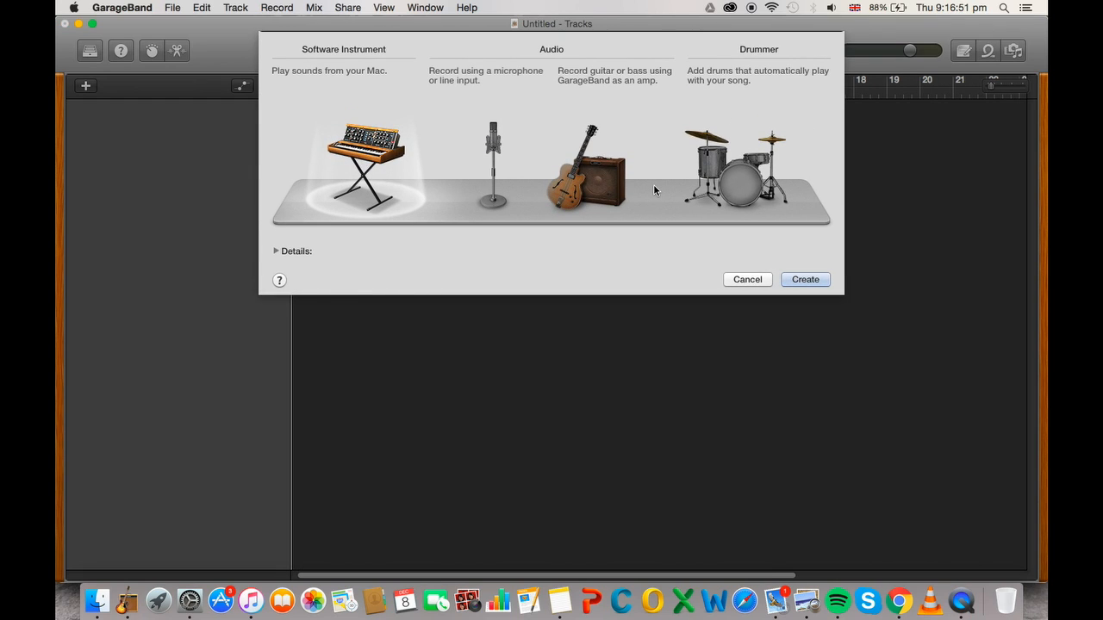
double_click(387, 154)
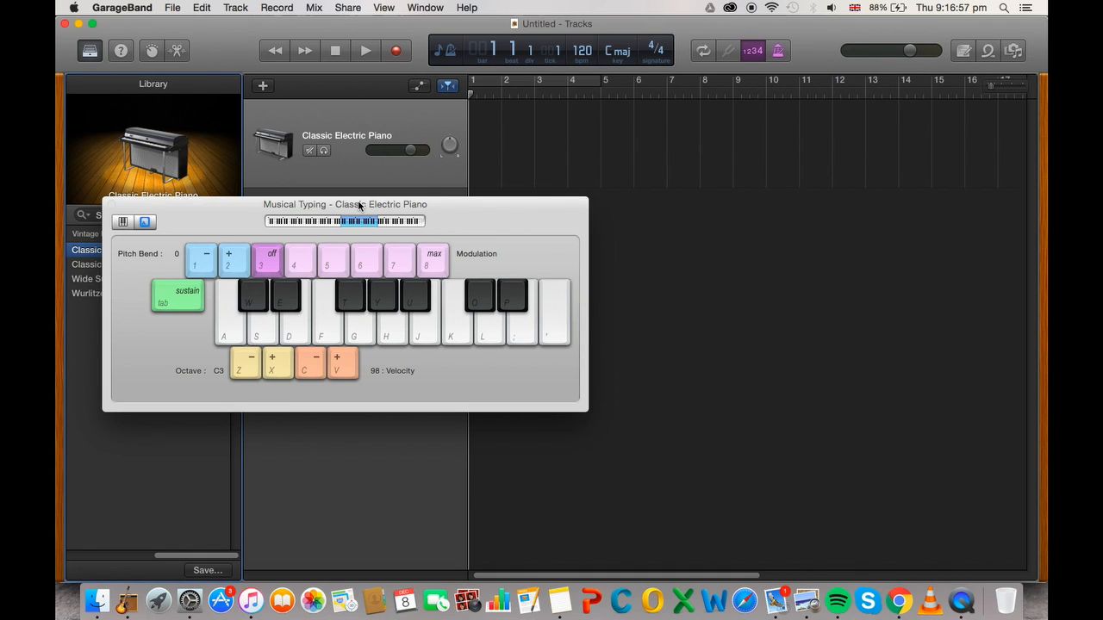
drag(358, 205, 603, 222)
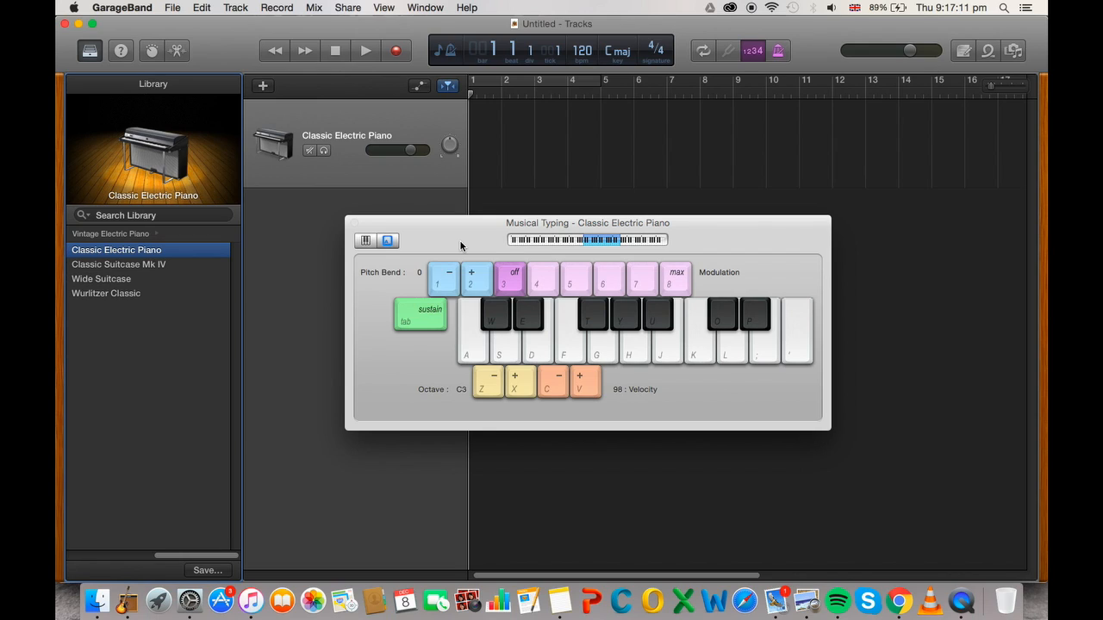
click(354, 224)
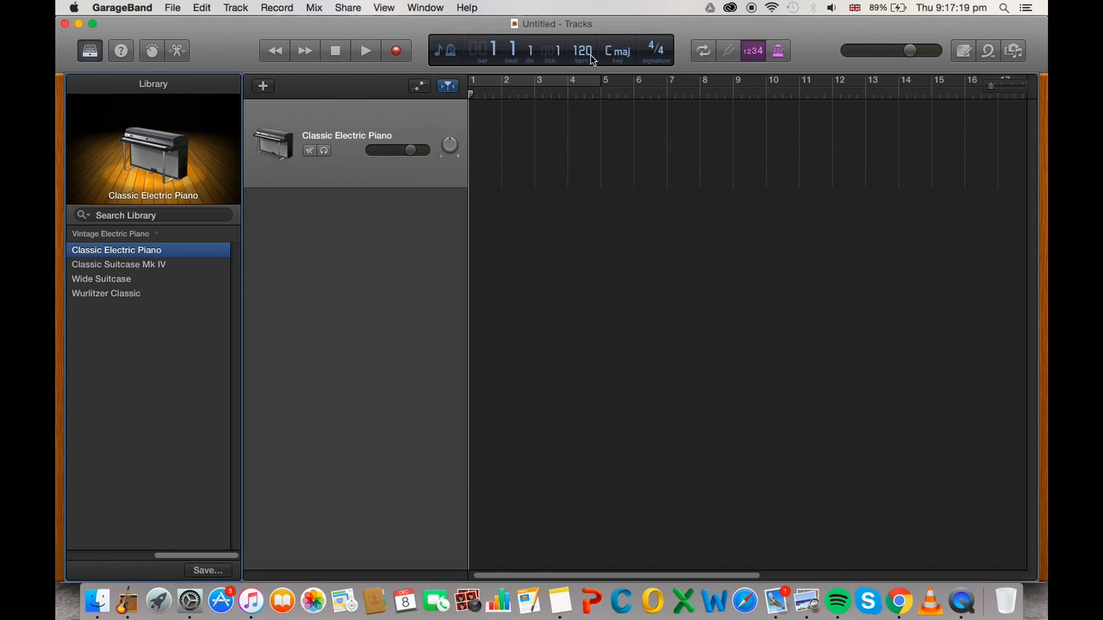
drag(590, 57, 590, 47)
- Browse the Lead sounds in the library's Synthesizer category
click(93, 234)
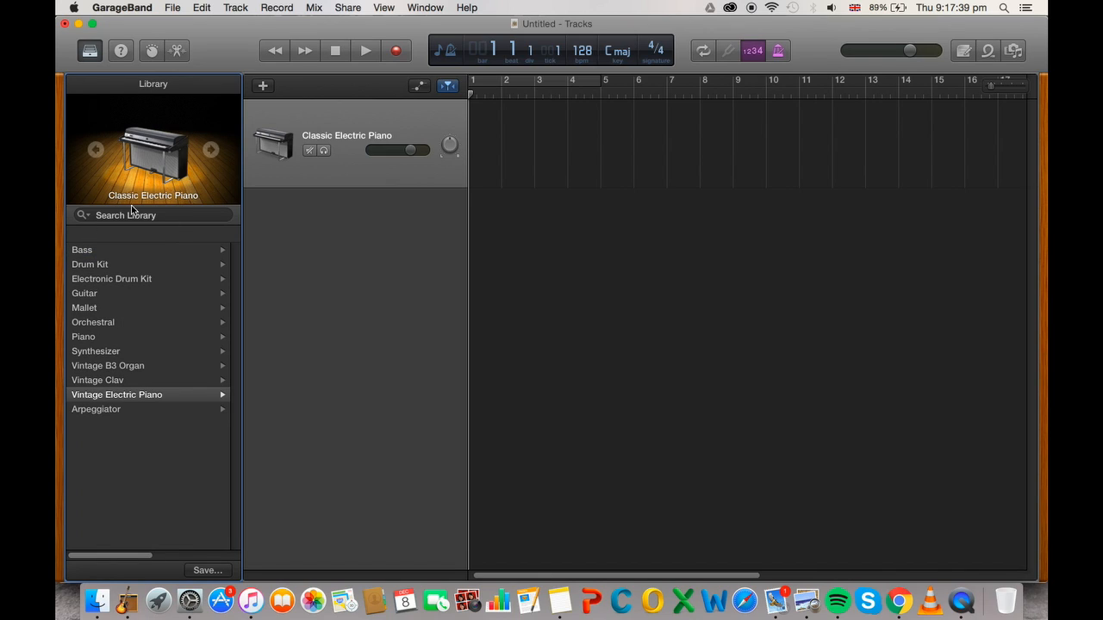
click(120, 351)
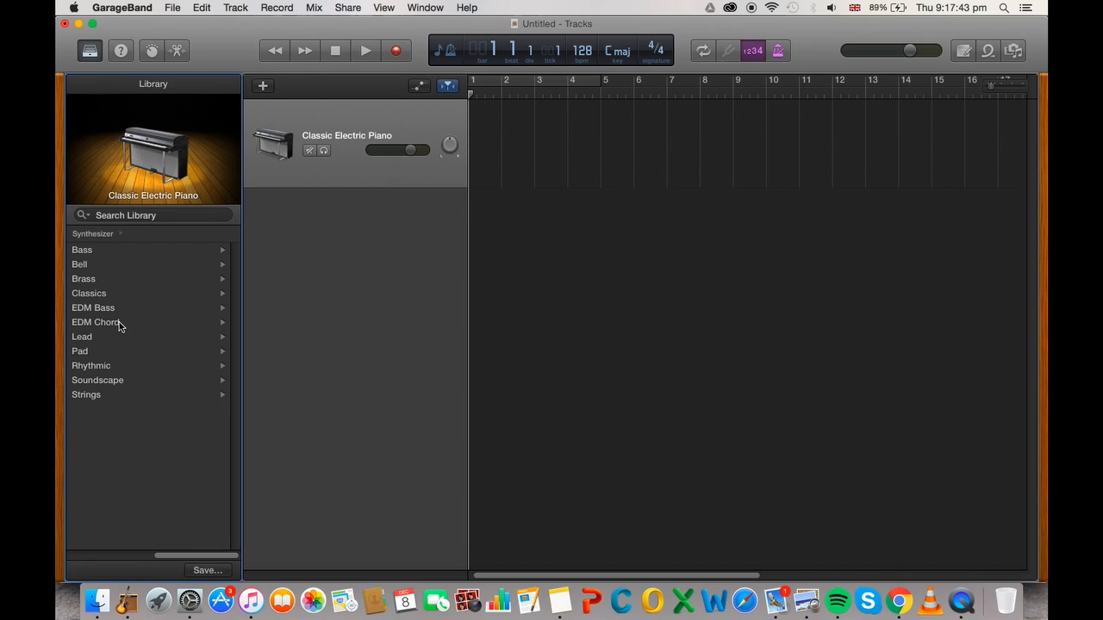
click(110, 337)
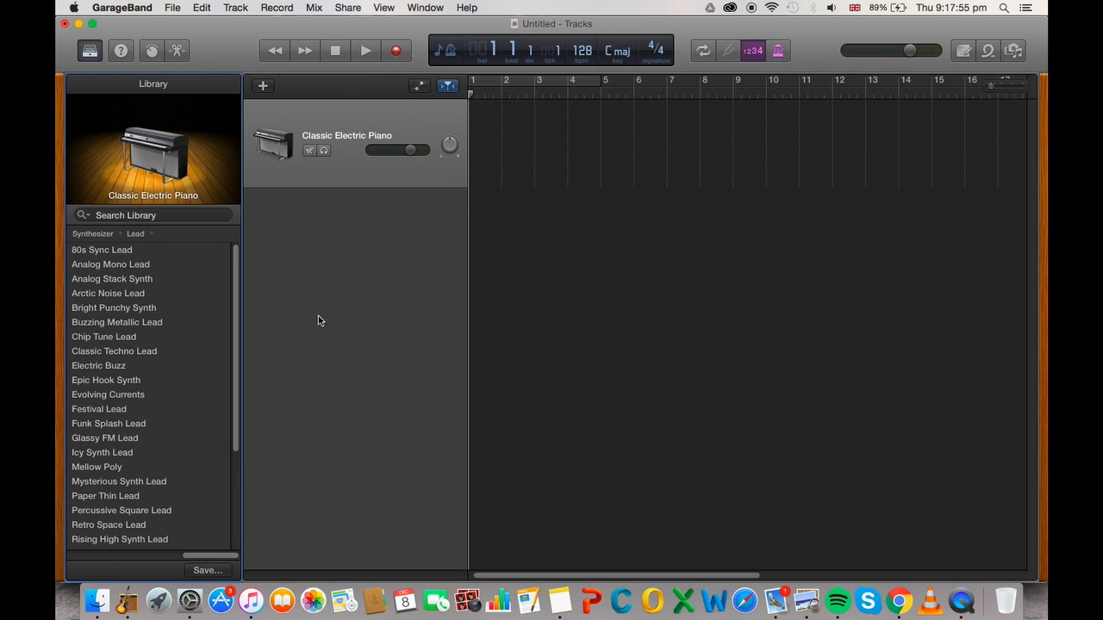
- Show the Smart Controls with the track inspector for the Classic Electric Piano track and enlarge that area
click(156, 51)
click(265, 416)
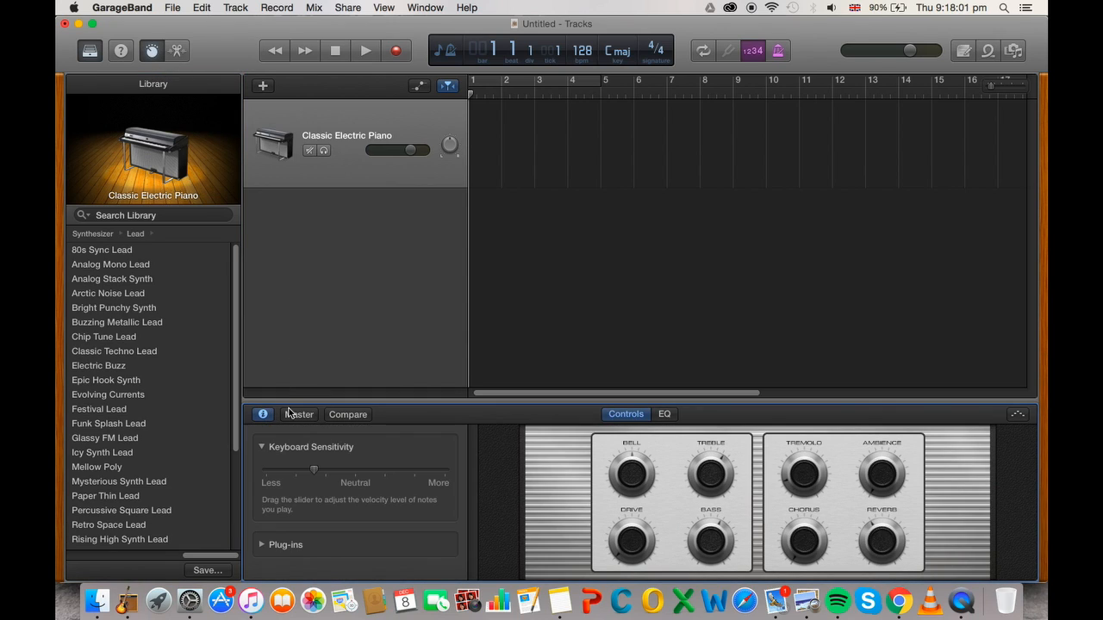
drag(457, 402, 470, 283)
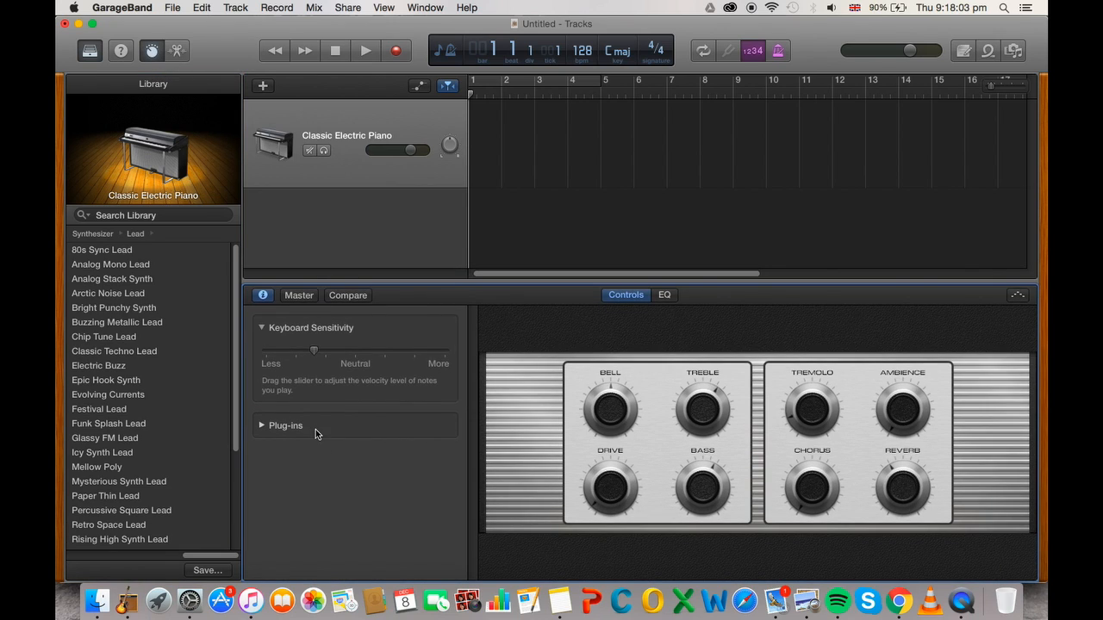
- Load the ArchetypeInst Lokomotiv AU instrument plug-in on the track and close its window
click(316, 430)
click(418, 448)
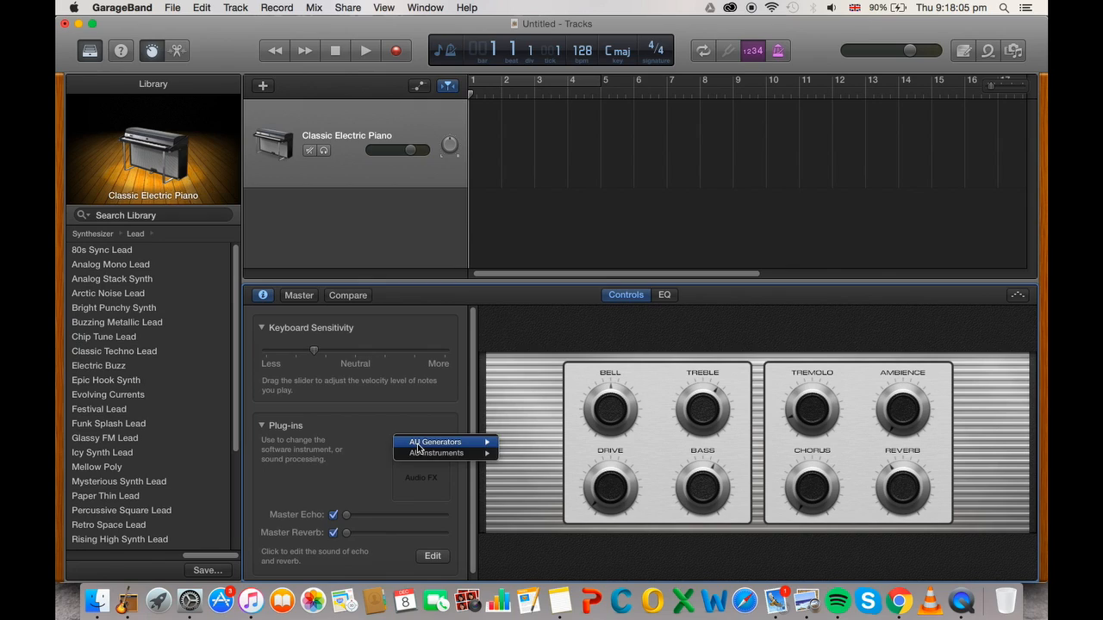
mouse_move(433, 458)
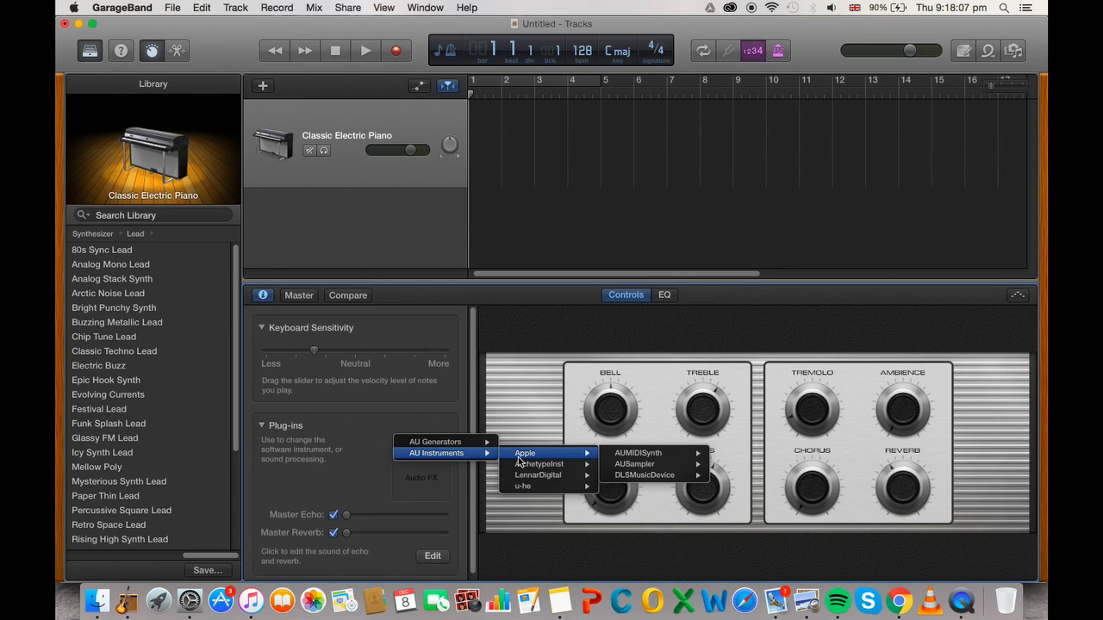
mouse_move(522, 468)
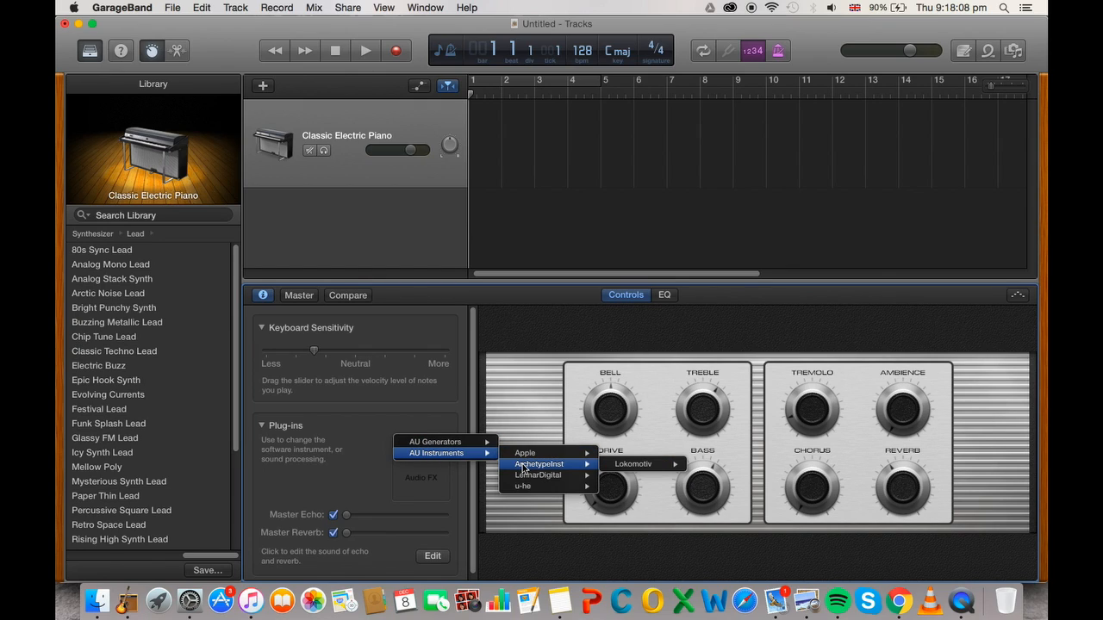
click(638, 466)
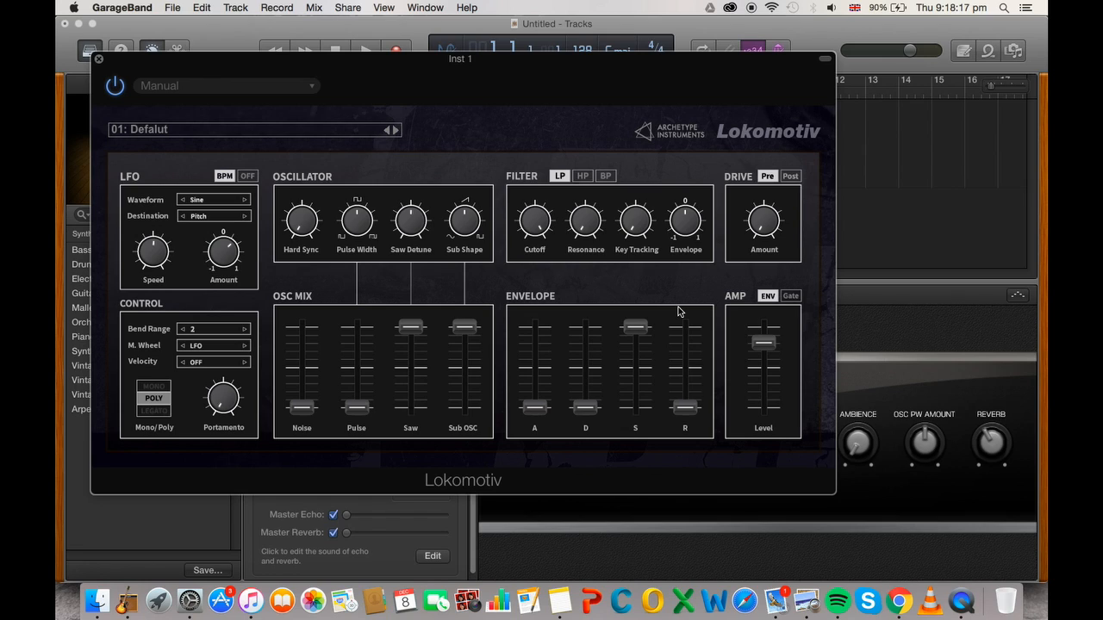
click(98, 59)
right_click(374, 112)
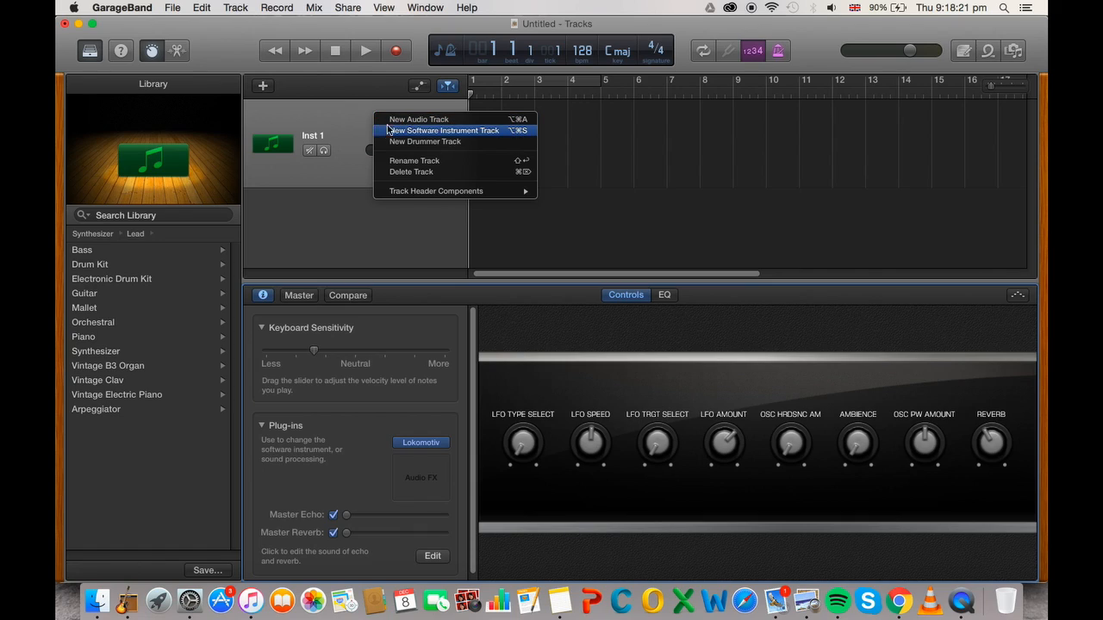
click(334, 139)
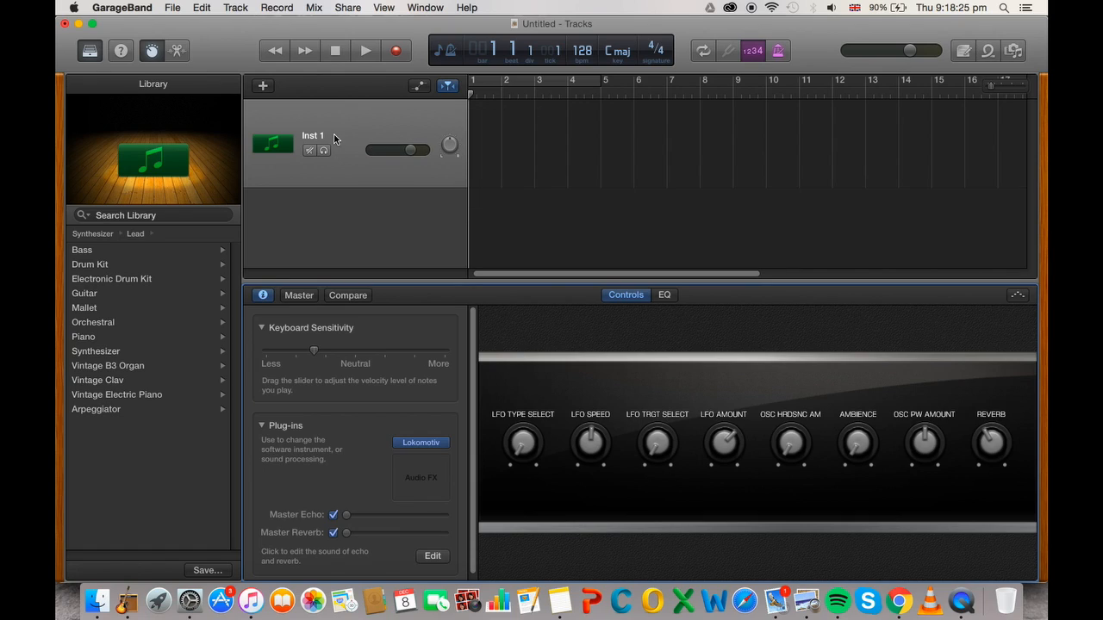
click(129, 7)
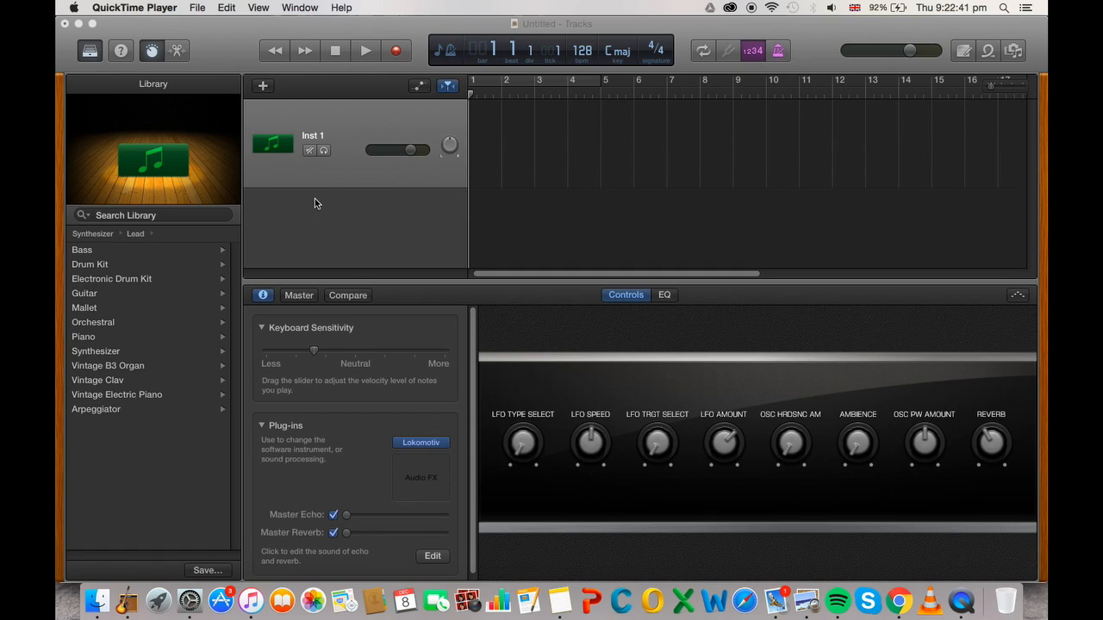
- Search the library for "elect" and load the Classic Electric Piano sound on the track
click(131, 217)
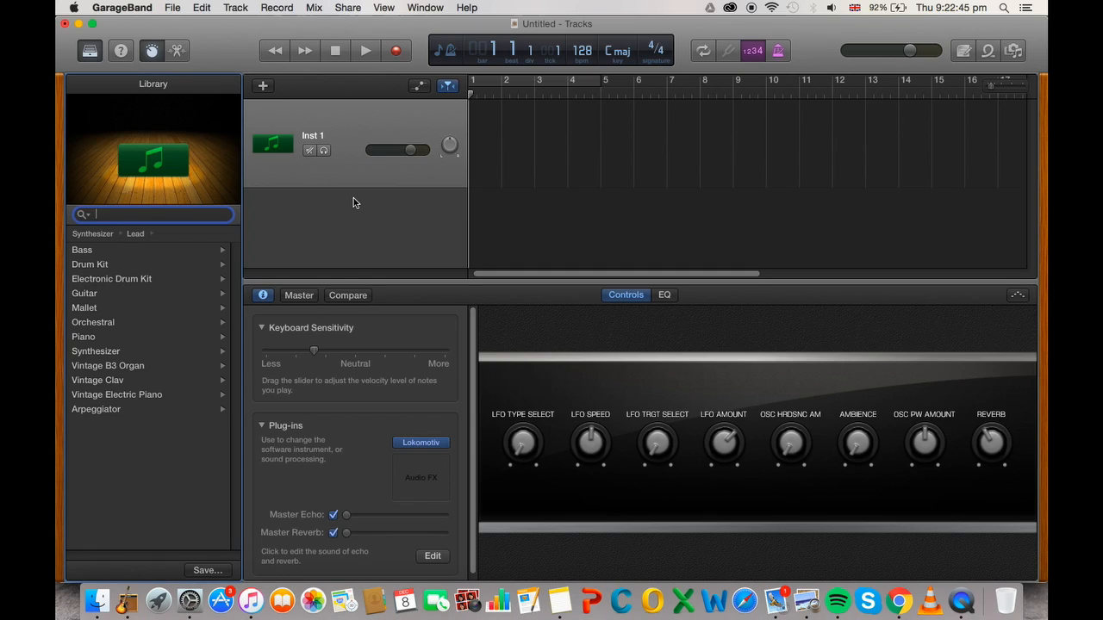
text(eletr)
key(BackSpace)
key(BackSpace)
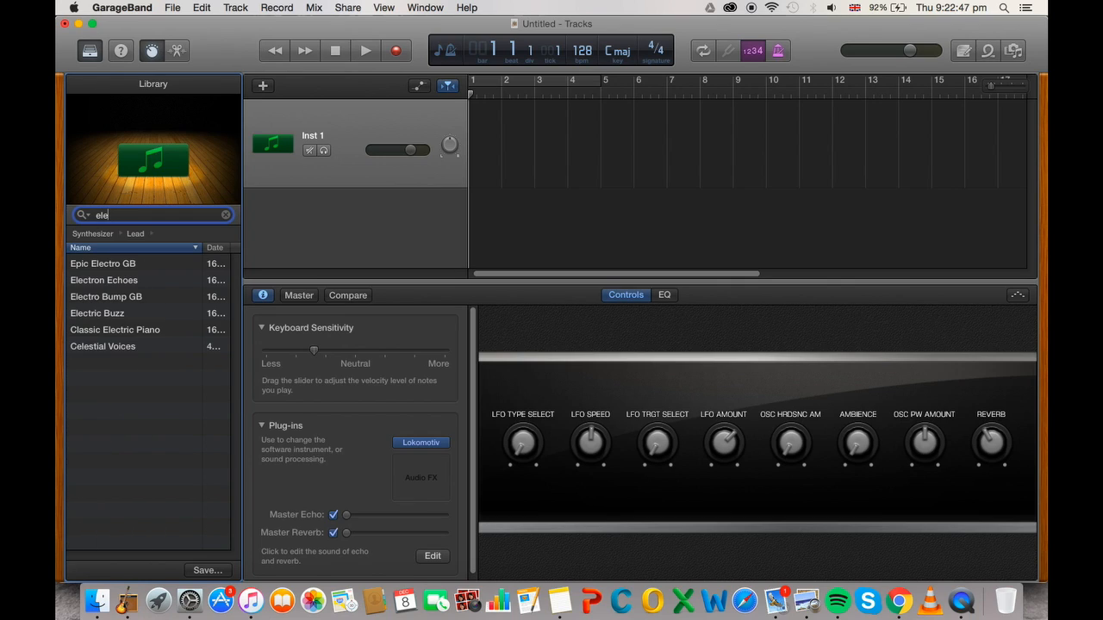
text(ct)
click(145, 335)
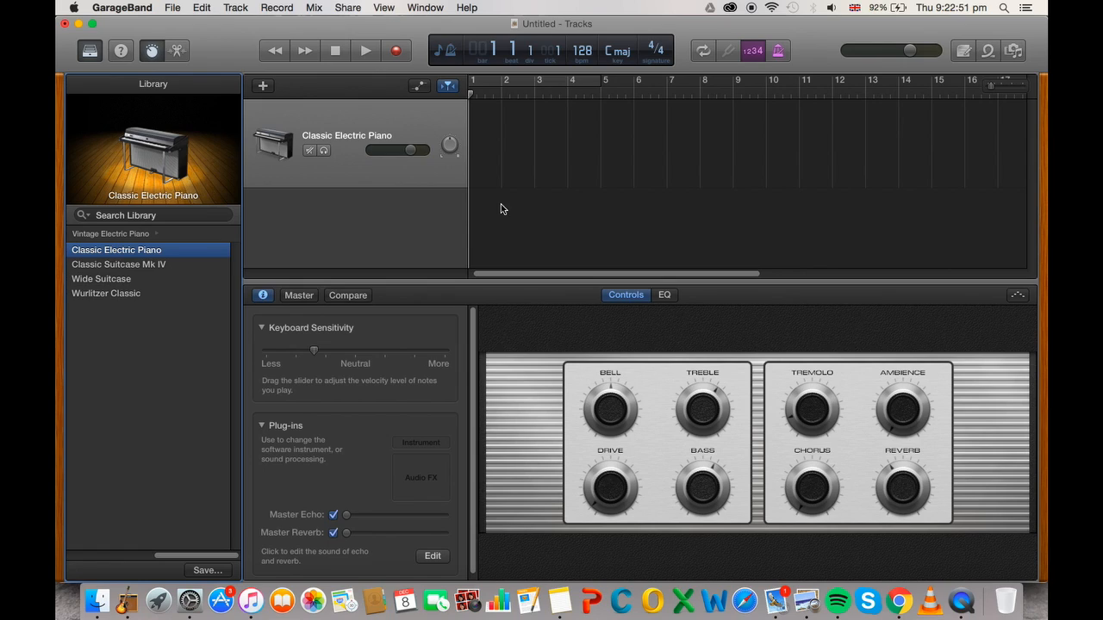
- Turn on the cycle area over bars 1 to 4 and show the Apple Loops browser
click(559, 82)
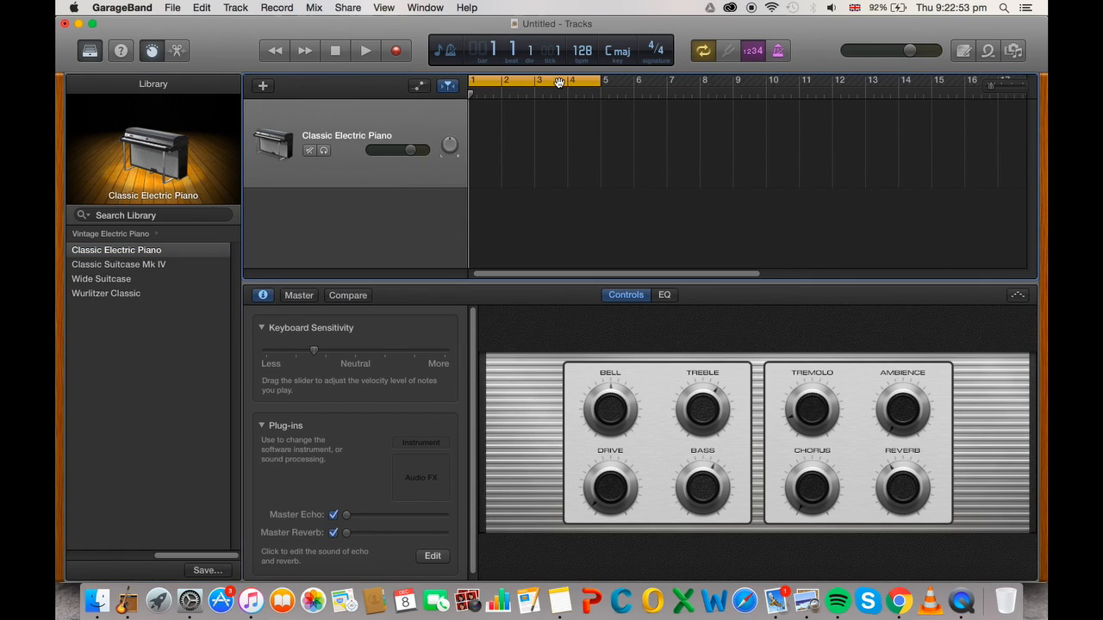
mouse_move(600, 82)
mouse_down()
mouse_move(564, 83)
mouse_move(601, 84)
mouse_up()
mouse_move(472, 94)
mouse_down()
mouse_move(575, 99)
mouse_move(461, 104)
mouse_up()
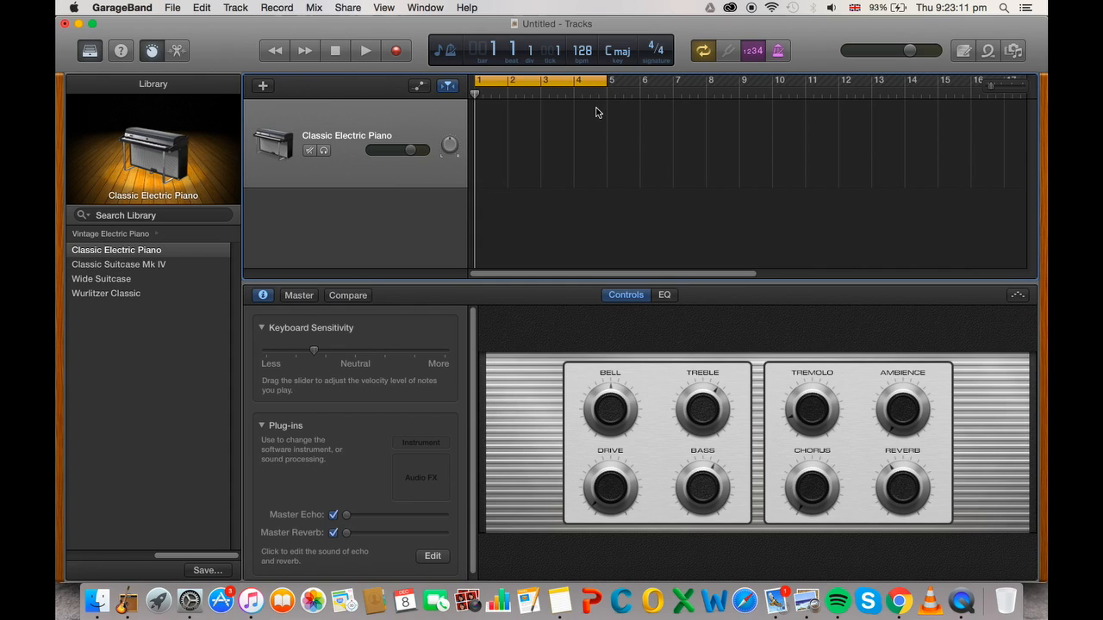
key(o)
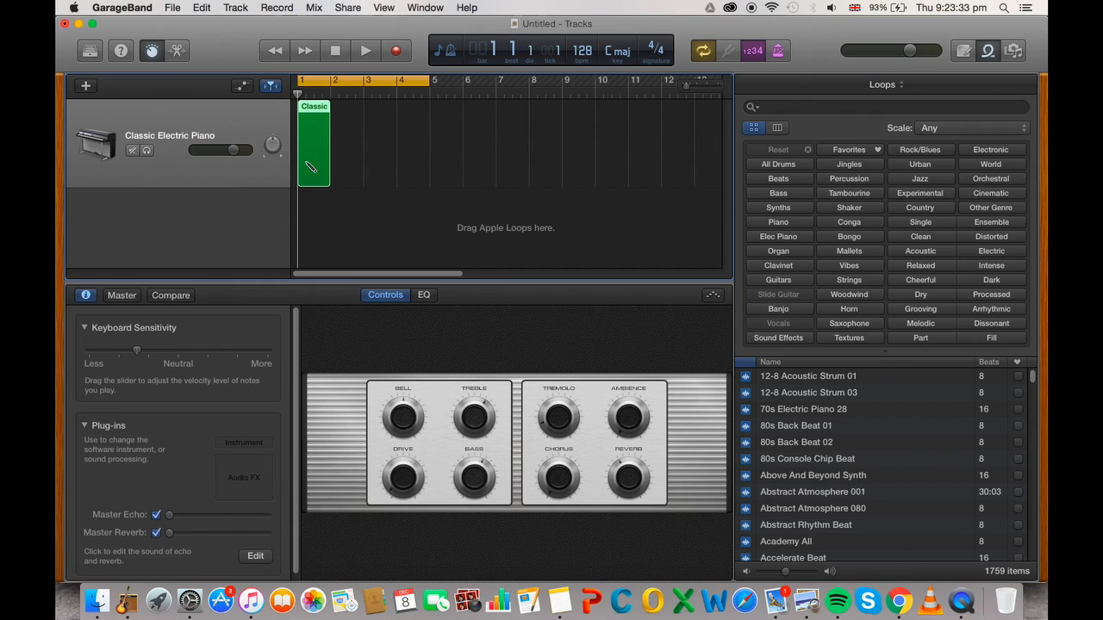
- Add an empty one-bar MIDI region at bar 1 of the Classic Electric Piano track and open it in the Piano Roll
super+click(306, 166)
double_click(308, 163)
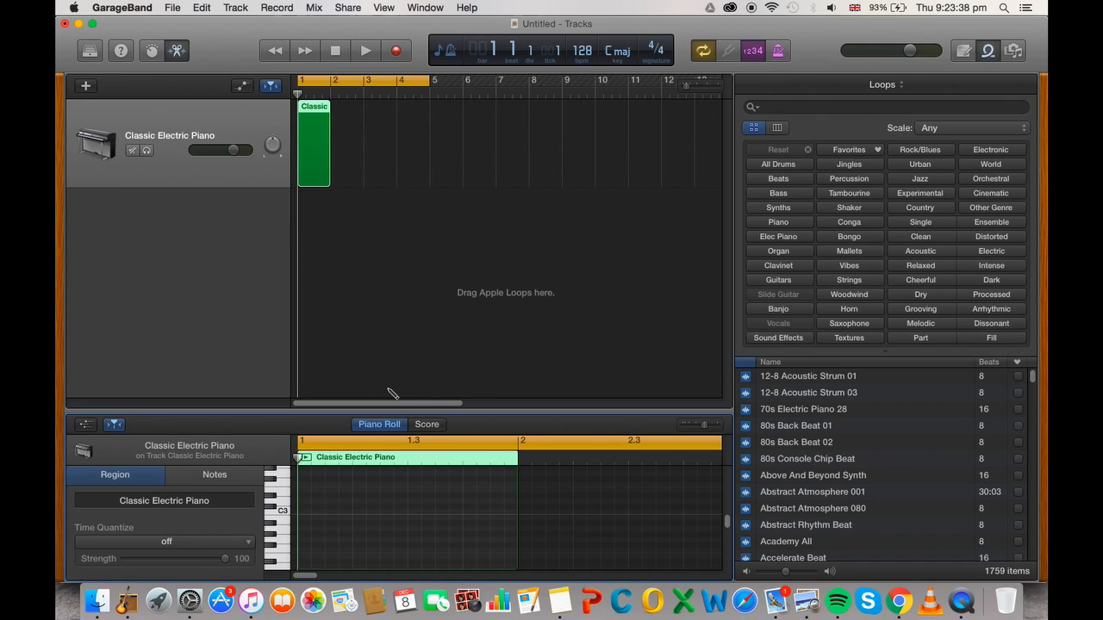
- Try out melody notes on the Classic Electric Piano with the Musical Typing keyboard, then close it
key(super+k)
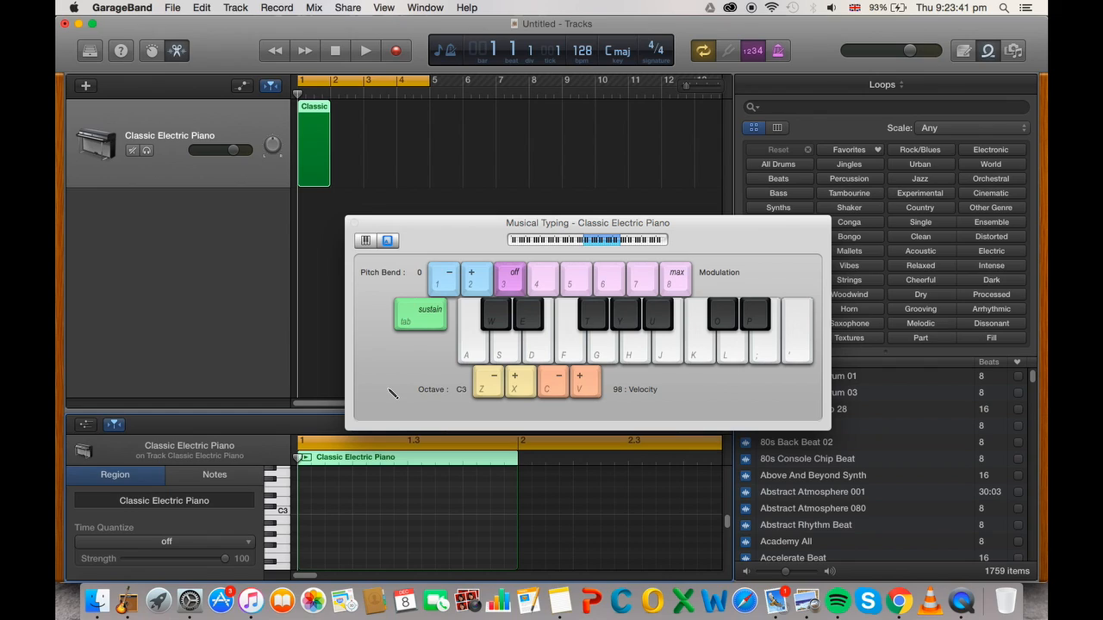
key(d)
key(s)
key(f)
key(d)
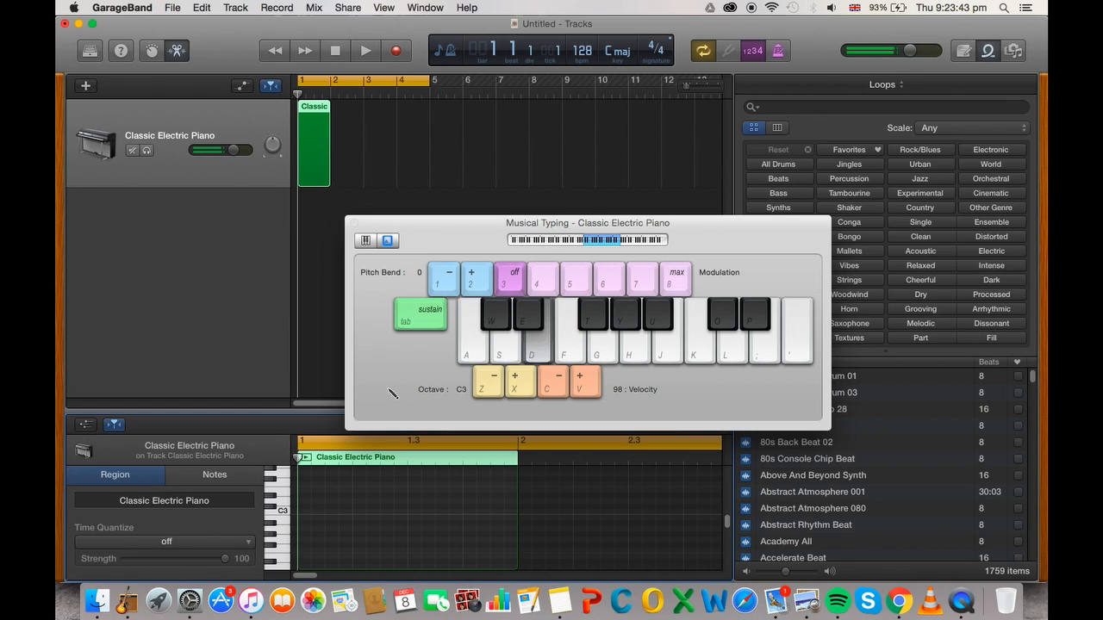
key(s)
key(s)
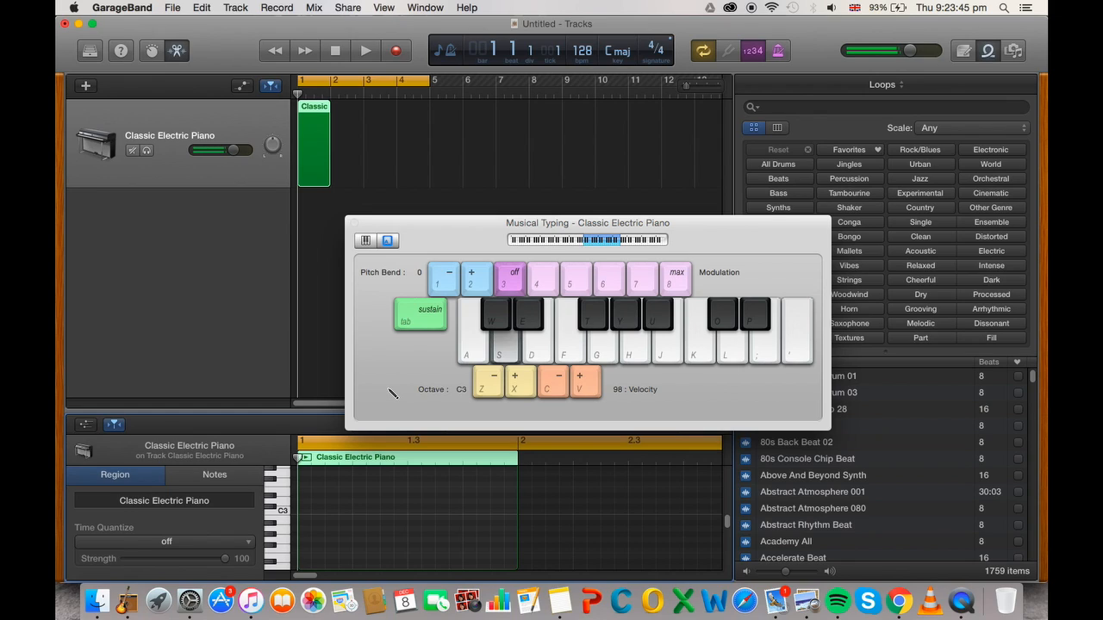
key(f)
key(d)
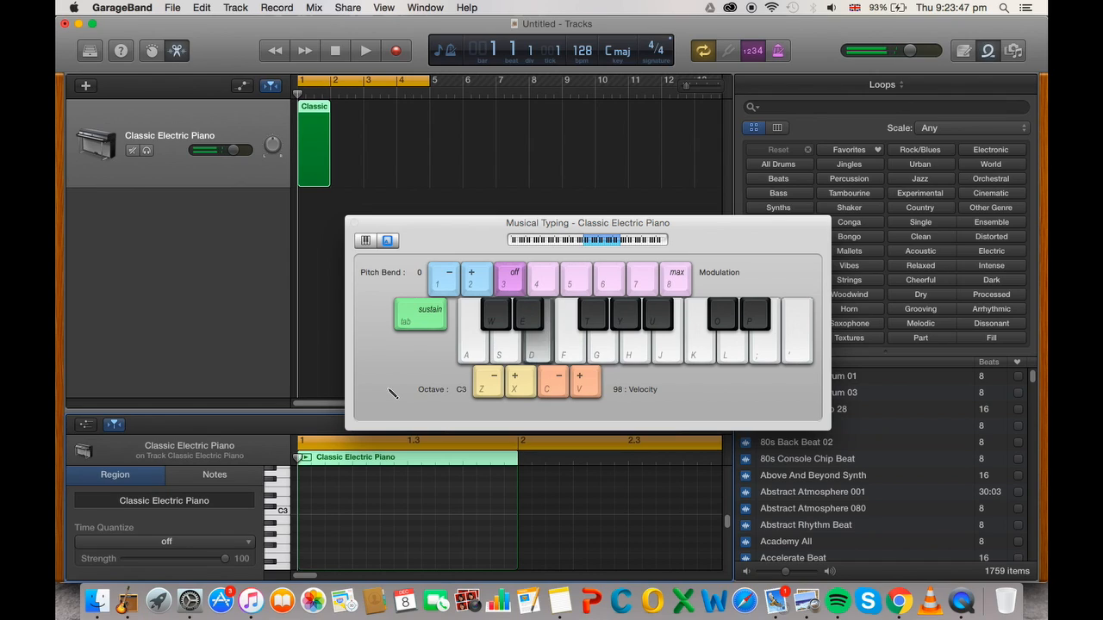
key(f)
key(g)
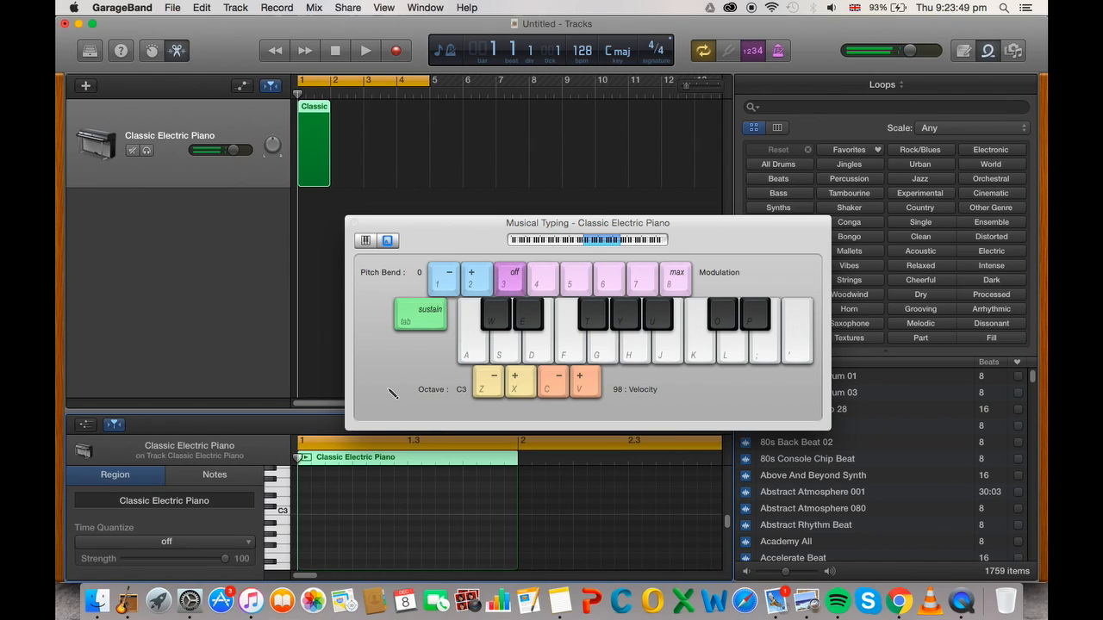
key(h)
key(j)
key(h)
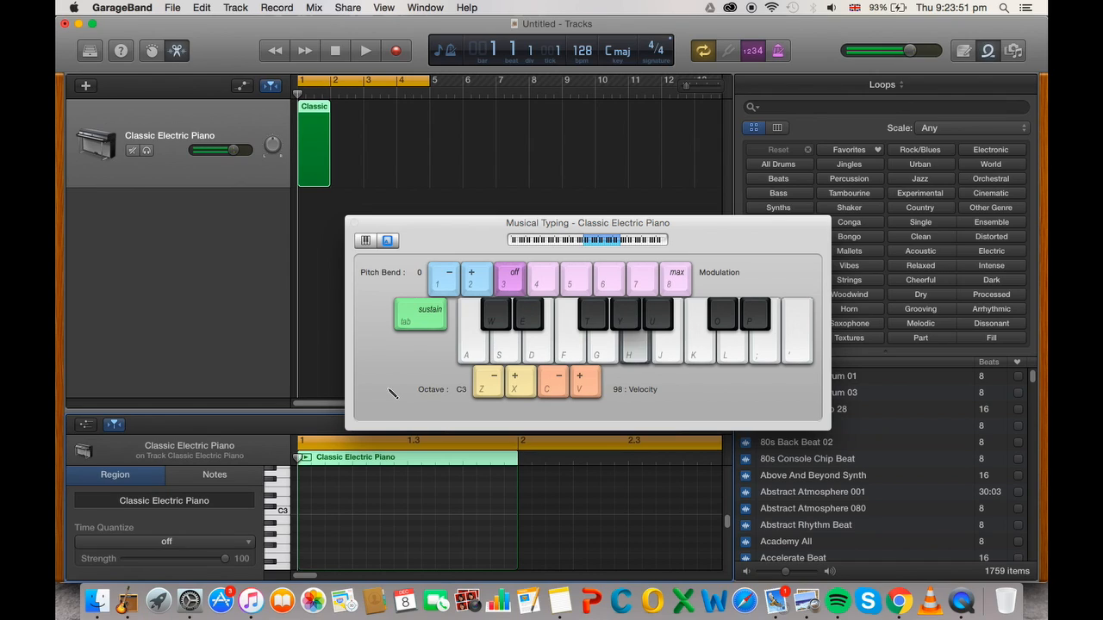
key(u)
key(h)
key(g)
key(f)
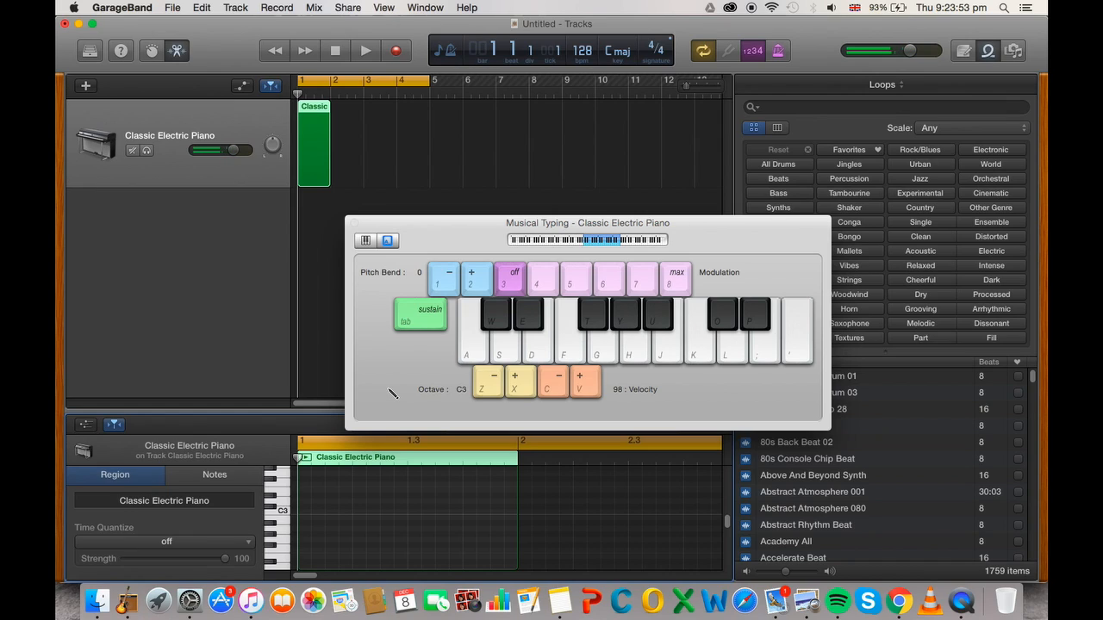
key(s)
key(d)
key(f)
click(354, 225)
- Draw a two-beat G2 note at the region's start and an A2 note at beat 3, about one and a half beats long
key(e)
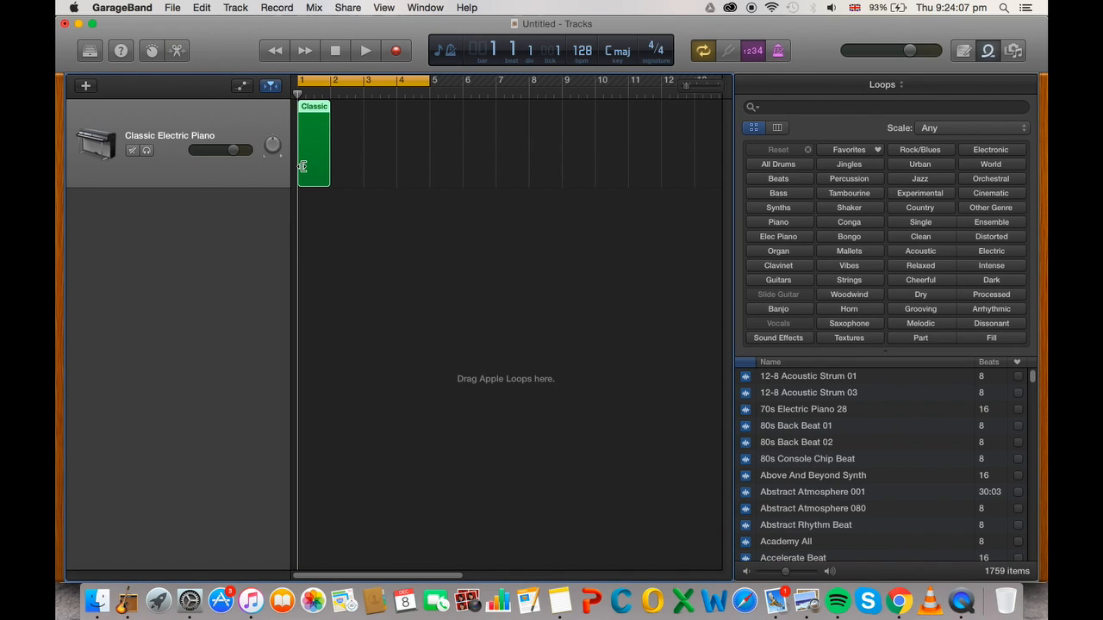
key(e)
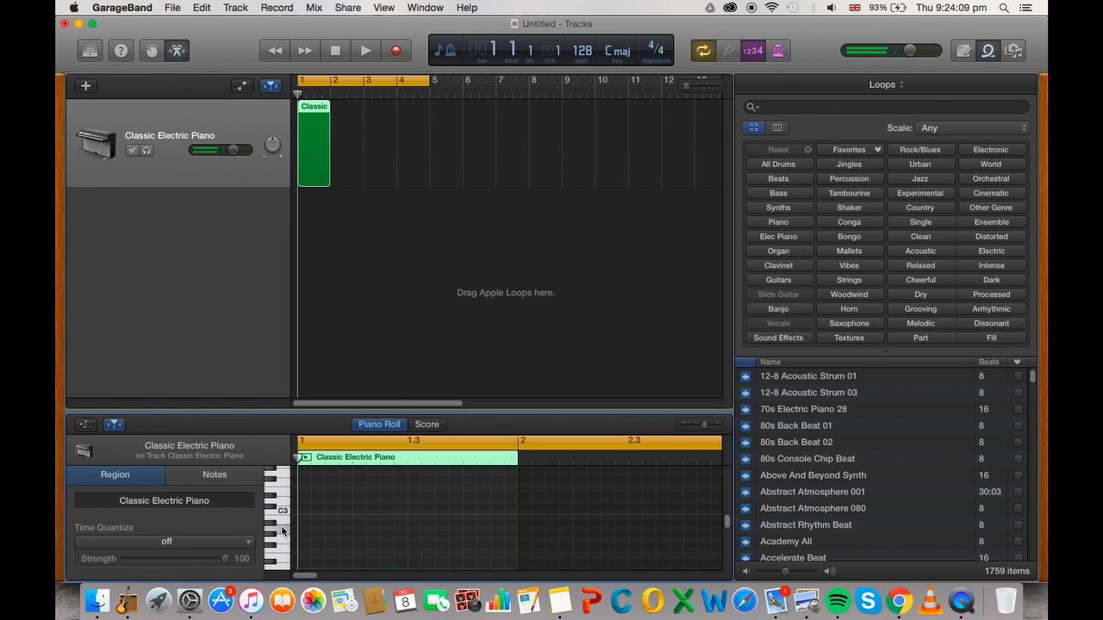
super+click(301, 542)
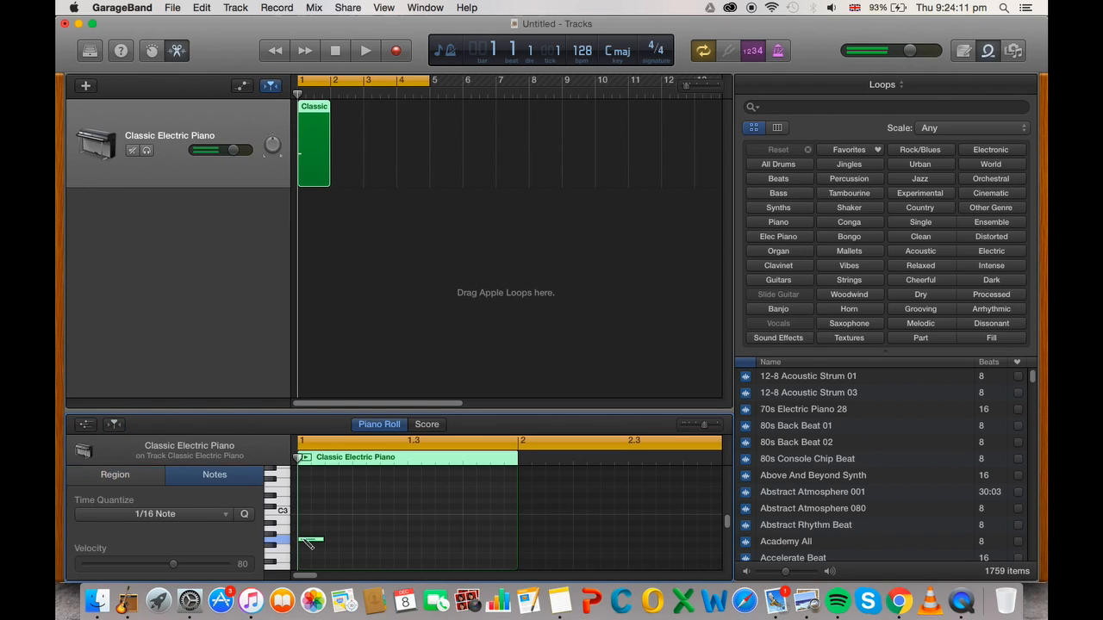
drag(317, 540, 407, 546)
super+click(418, 529)
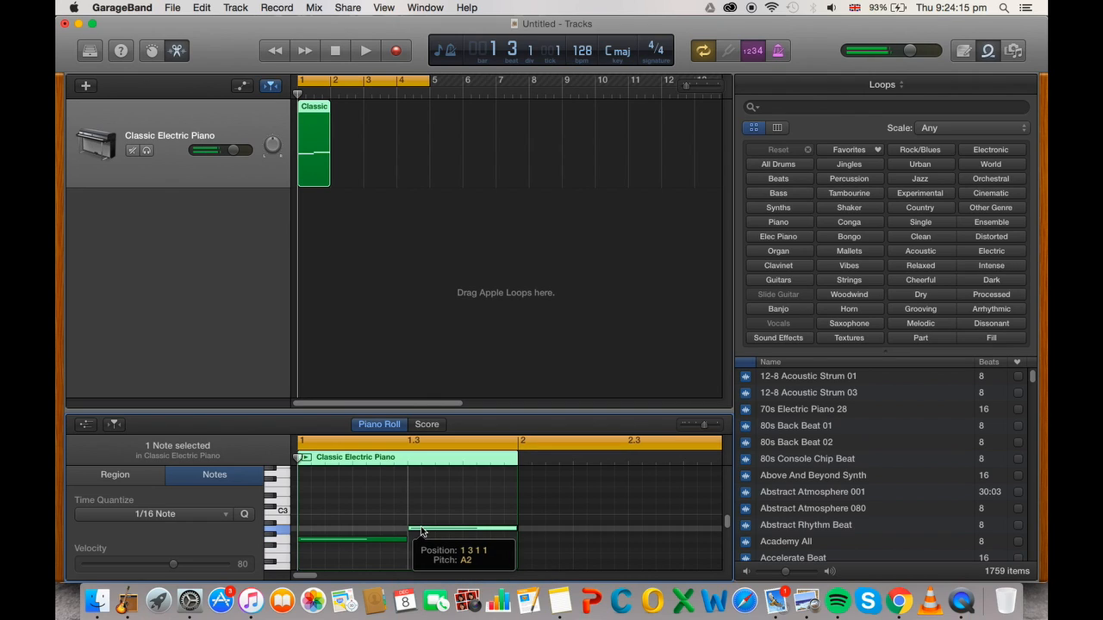
drag(512, 529, 489, 529)
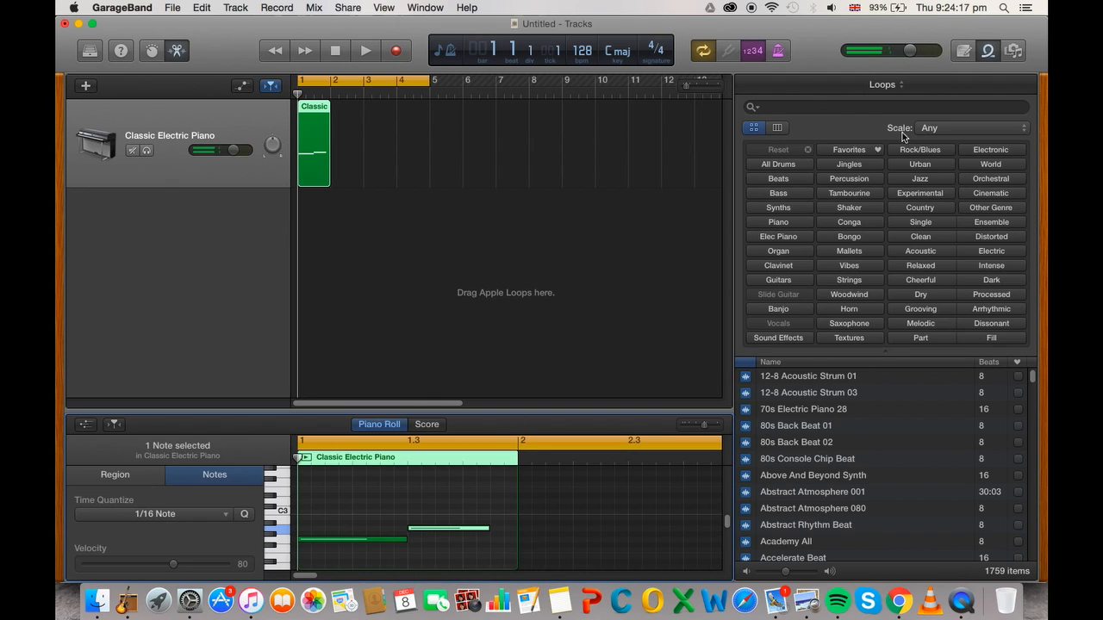
- Hide the Apple Loops browser and enlarge the Piano Roll editor to show more note rows
click(991, 54)
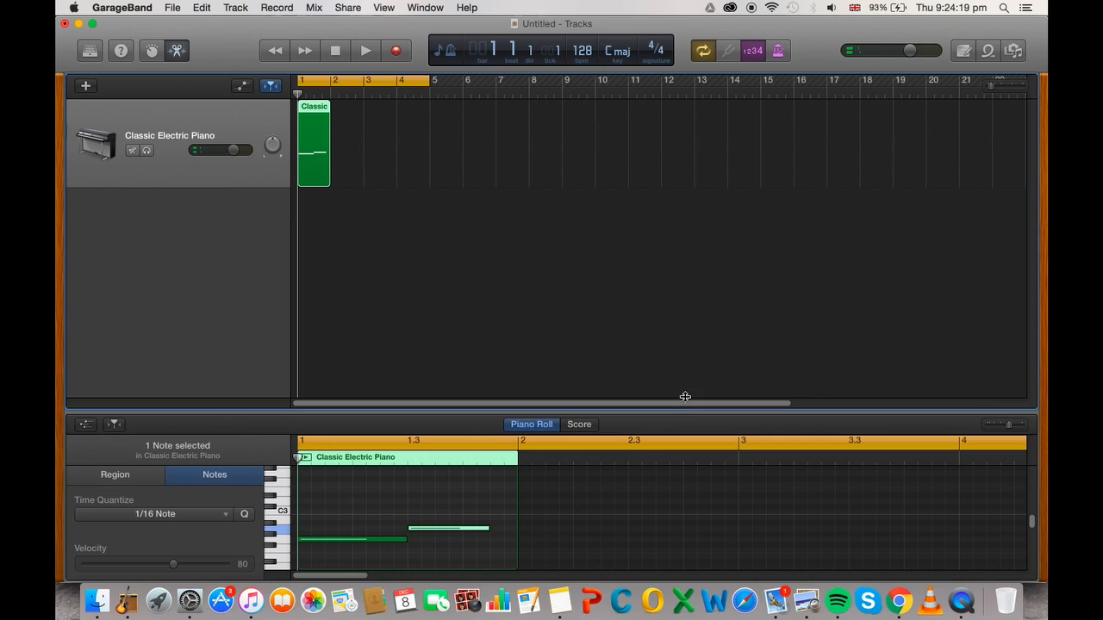
drag(685, 397, 681, 251)
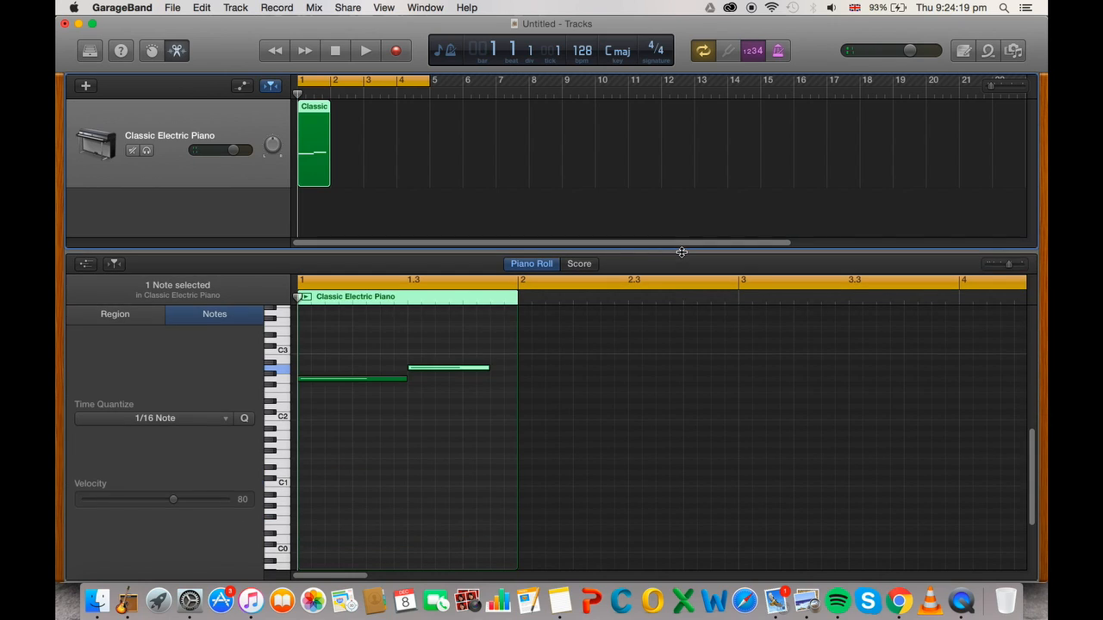
- Add a two-beat B2 note straight after the A2 note and extend the region slightly past the start of bar 3
super+click(494, 356)
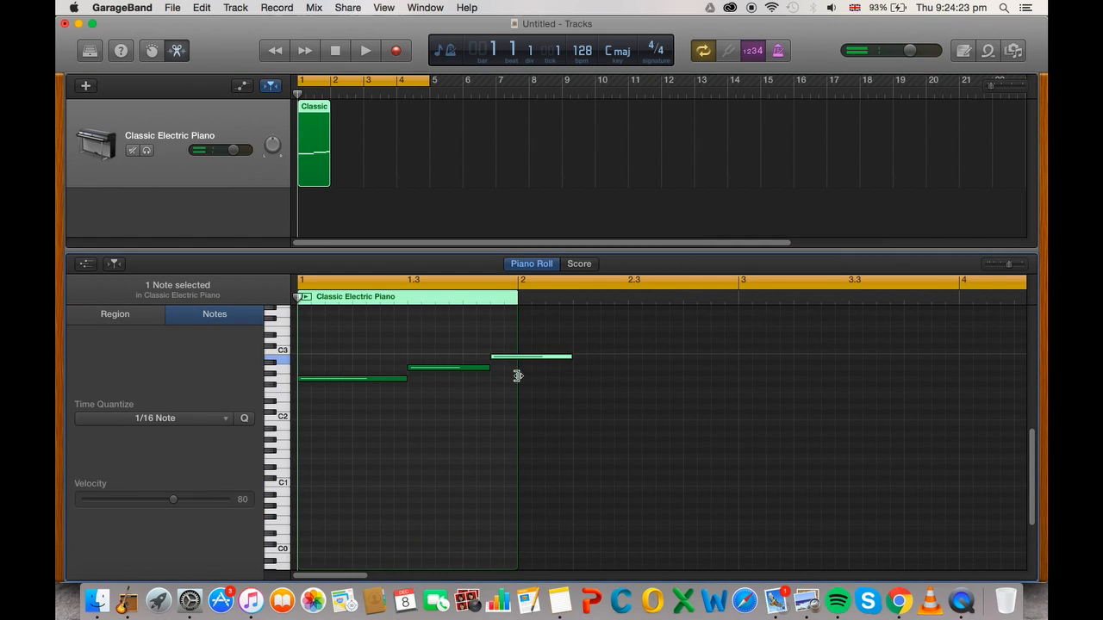
drag(518, 375, 774, 405)
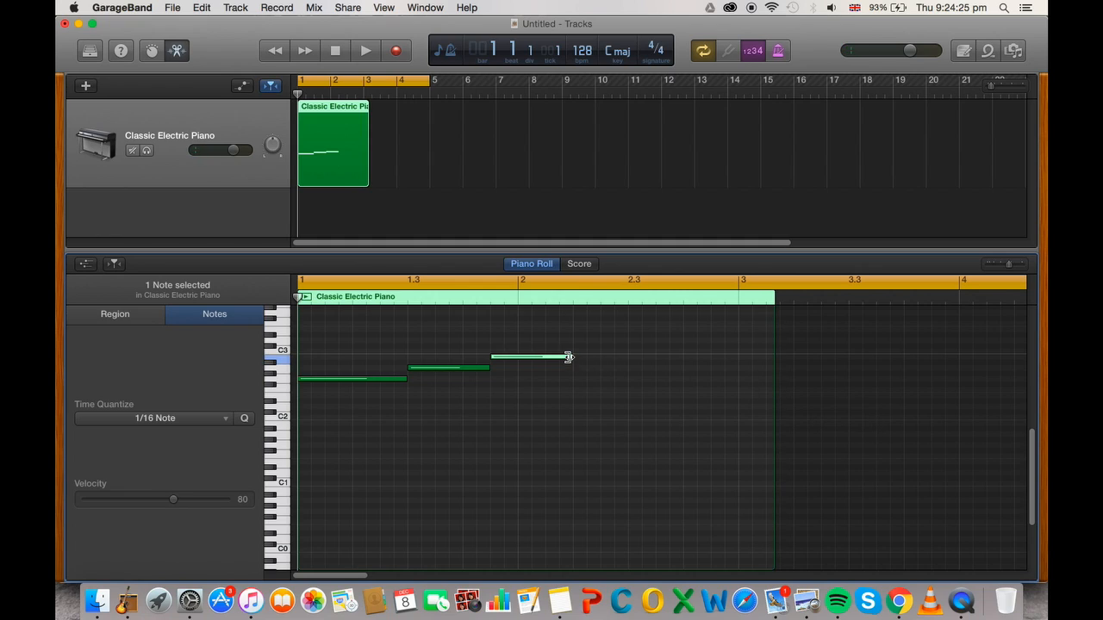
drag(569, 357, 597, 357)
- Add six consecutive half-beat notes after the long B2: B2, C3, B2, A2, G2 and E2
super+click(605, 357)
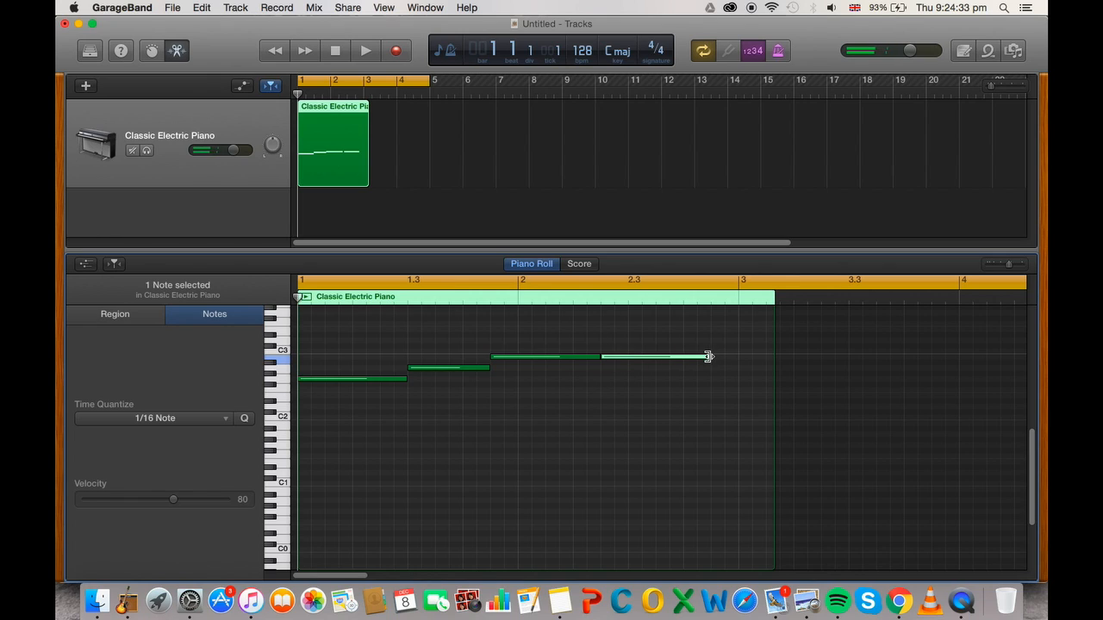
mouse_move(708, 357)
mouse_down()
mouse_move(627, 357)
mouse_move(697, 372)
mouse_up()
super+click(634, 346)
super+click(661, 357)
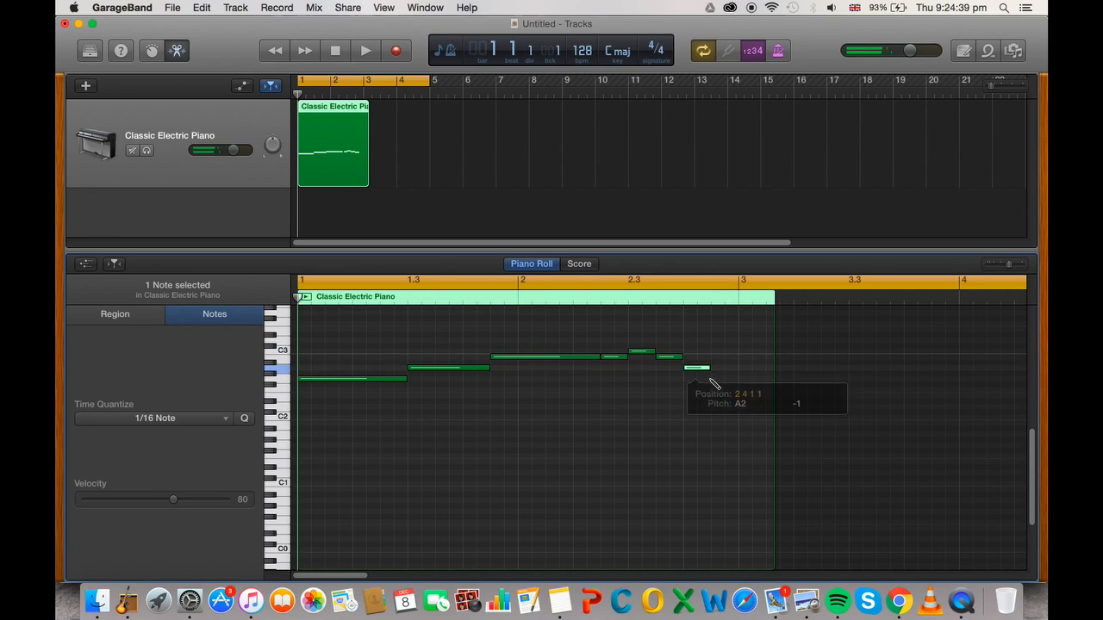
super+click(714, 380)
super+click(746, 390)
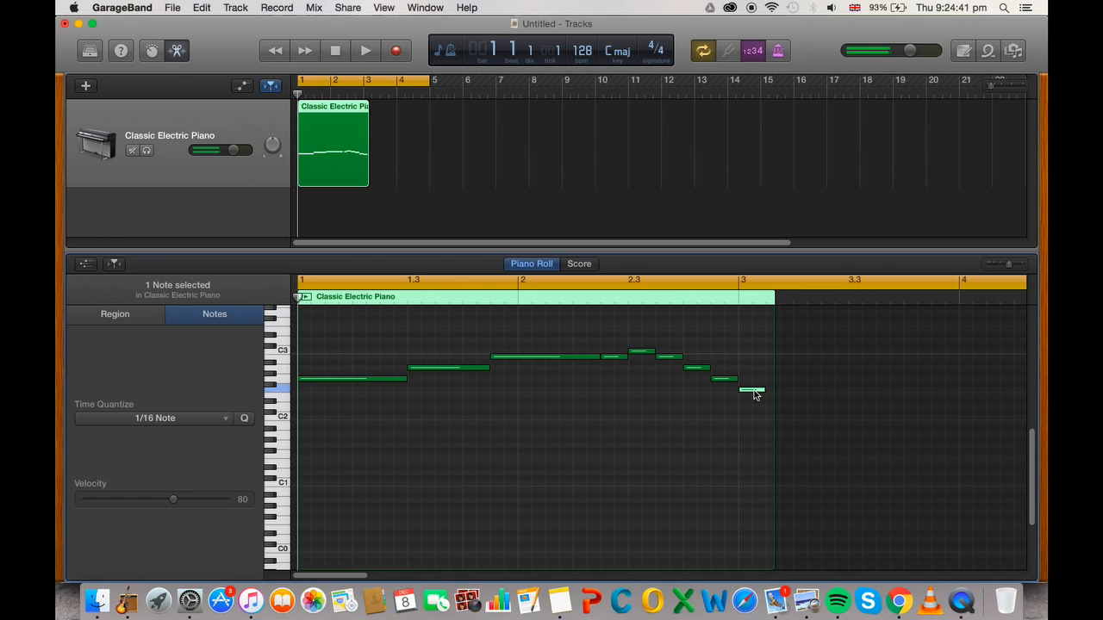
drag(754, 394, 753, 400)
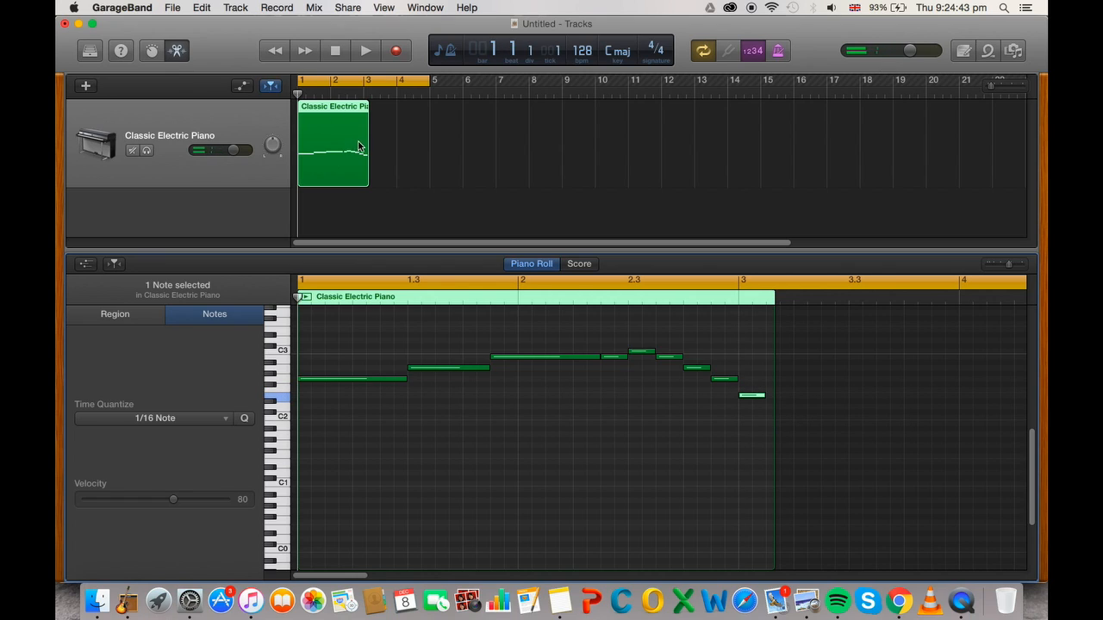
- Extend the Classic Electric Piano region to the end of bar 4 and lengthen the E2 note at bar 3 to two beats
drag(366, 152, 429, 153)
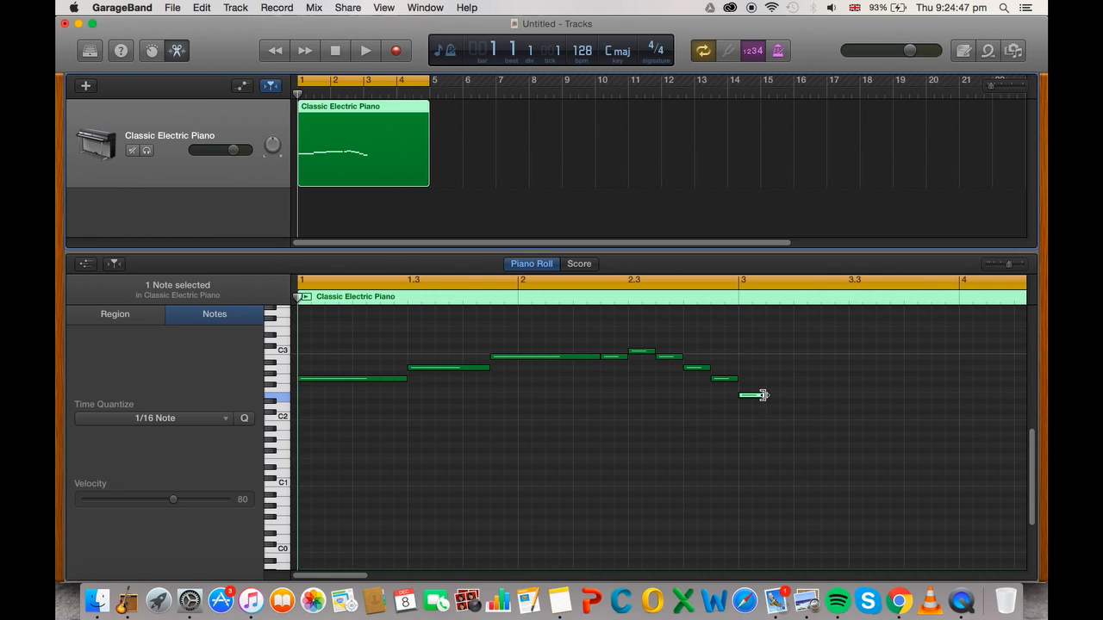
drag(762, 395, 846, 406)
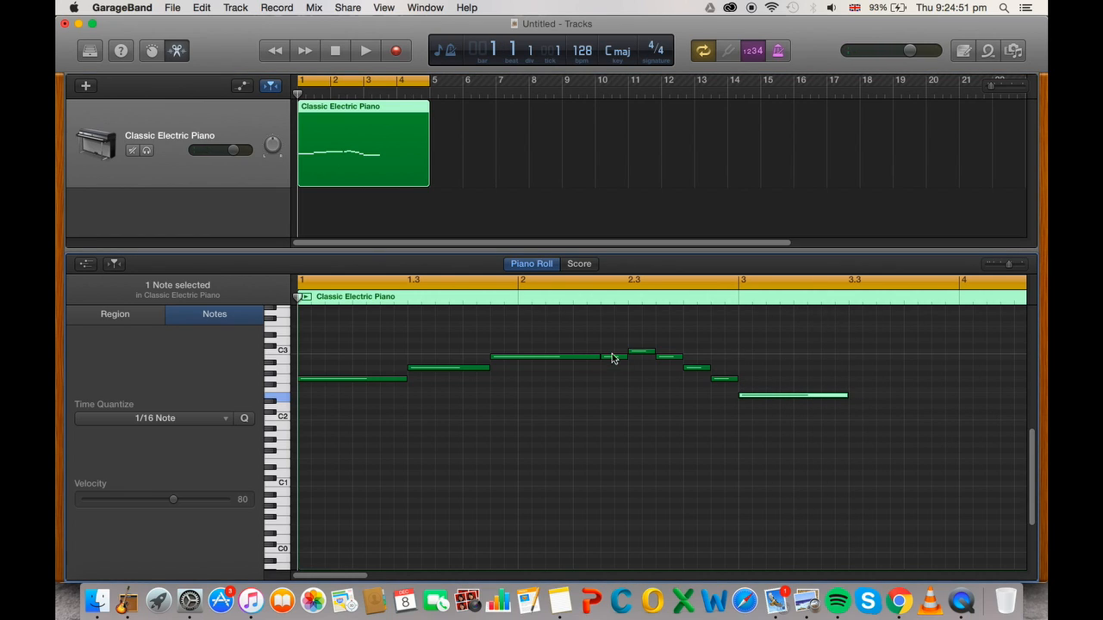
- Add one-and-a-half-beat F#2 and G#2 notes after the E2 note and play back the melody
super+click(865, 386)
drag(956, 385, 930, 386)
super+click(939, 377)
key(space)
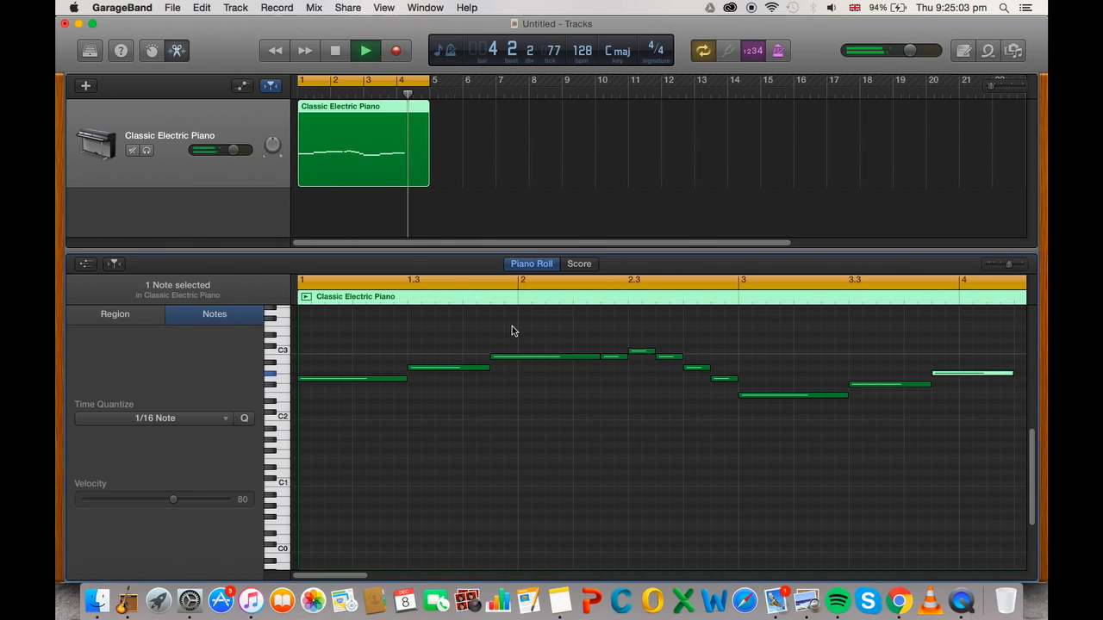
key(space)
- Lower the last note to G2, stretch it to the end of bar 4, and listen to the result
click(990, 383)
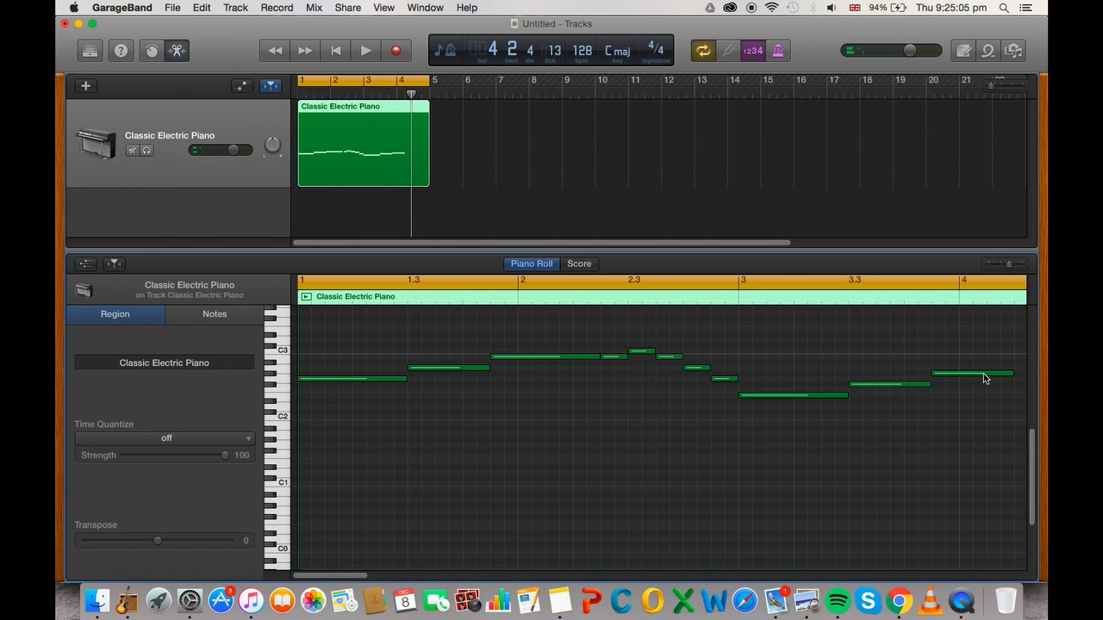
drag(983, 376, 985, 382)
scroll(984, 382, right, 2)
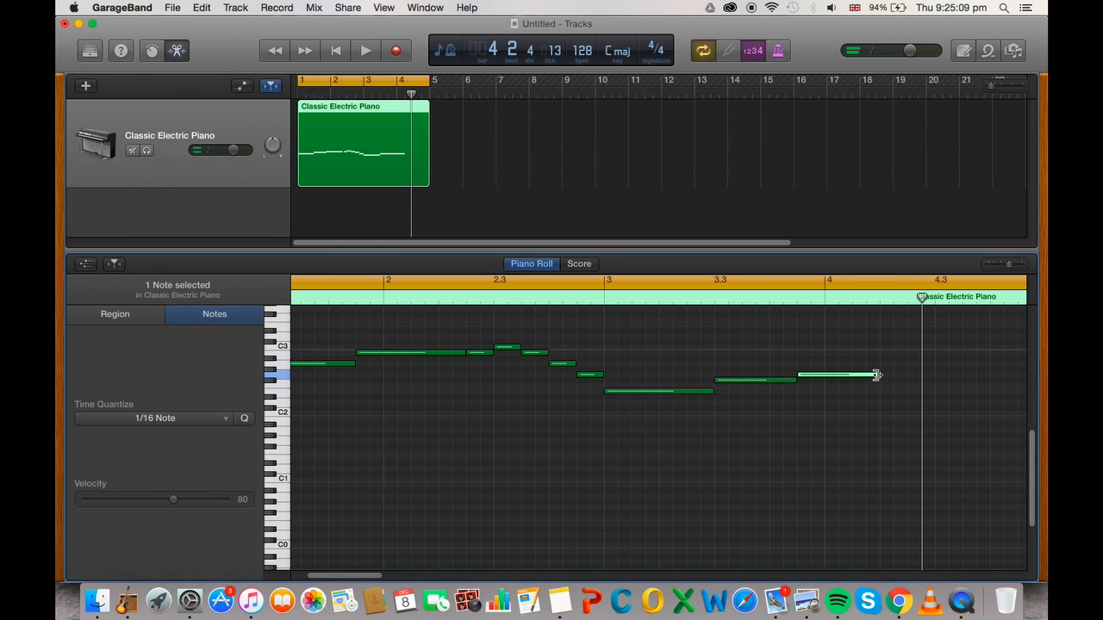
drag(876, 375, 990, 387)
key(space)
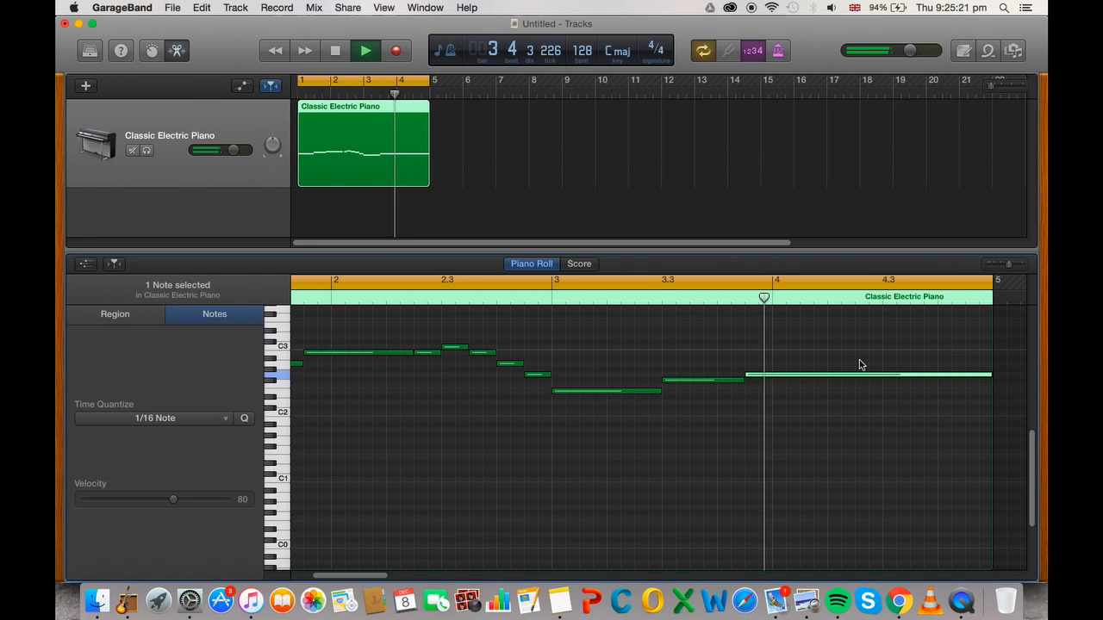
key(space)
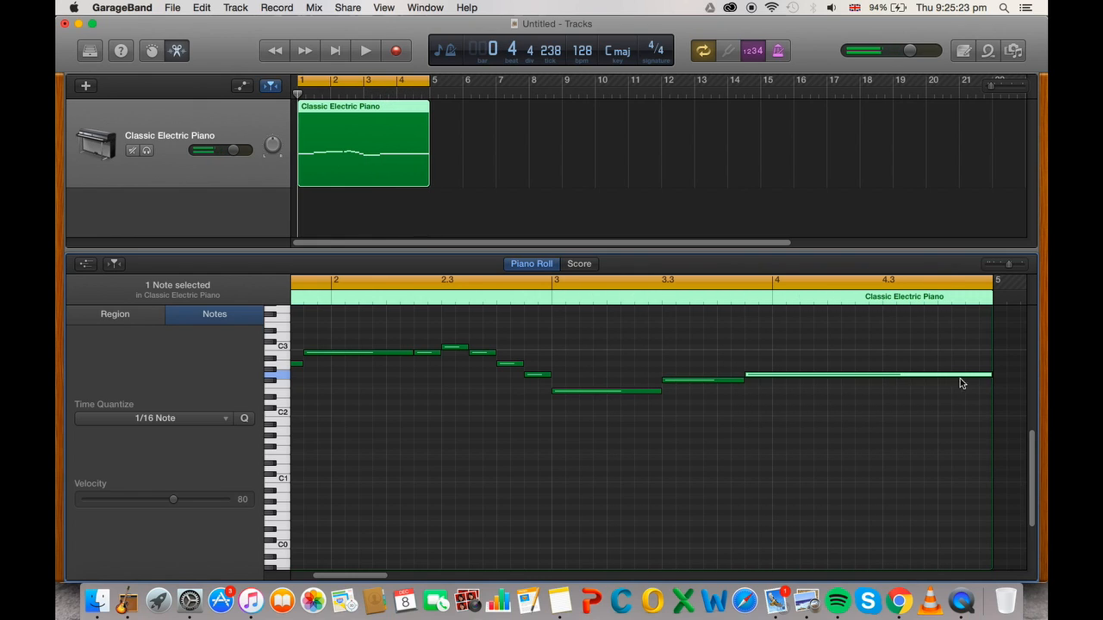
- Add half-beat F2 and C2 notes on beat 4 of bar 4 and shorten the long G2 to end where they begin
super+click(941, 386)
drag(991, 388, 726, 415)
drag(803, 413, 951, 392)
click(946, 377)
click(945, 394)
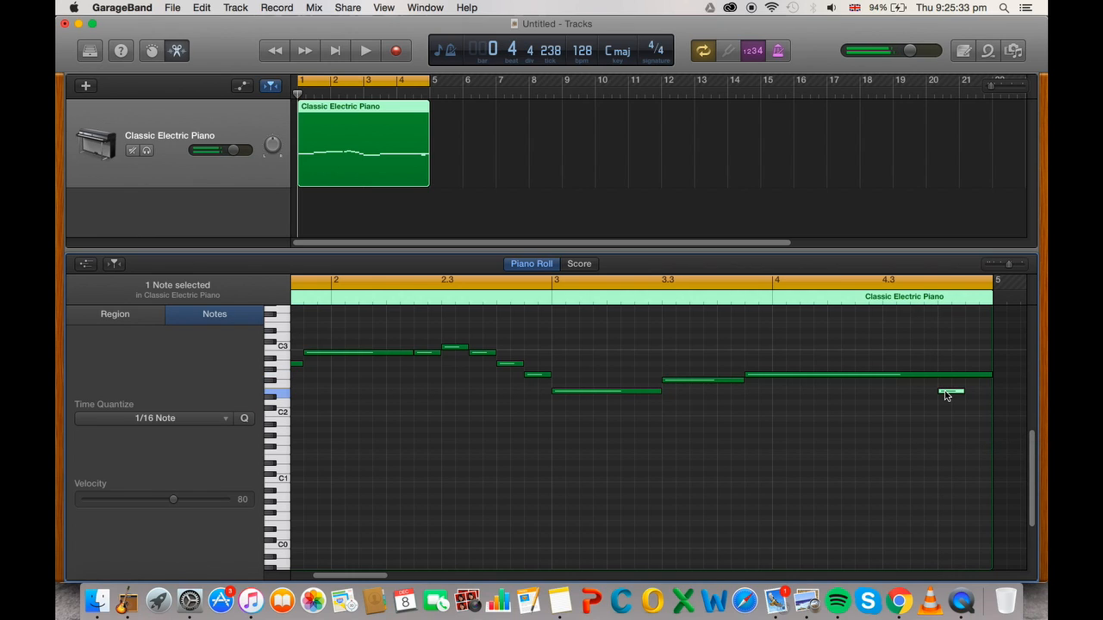
mouse_move(946, 395)
mouse_down()
mouse_move(945, 381)
mouse_move(974, 416)
mouse_up()
super+click(973, 408)
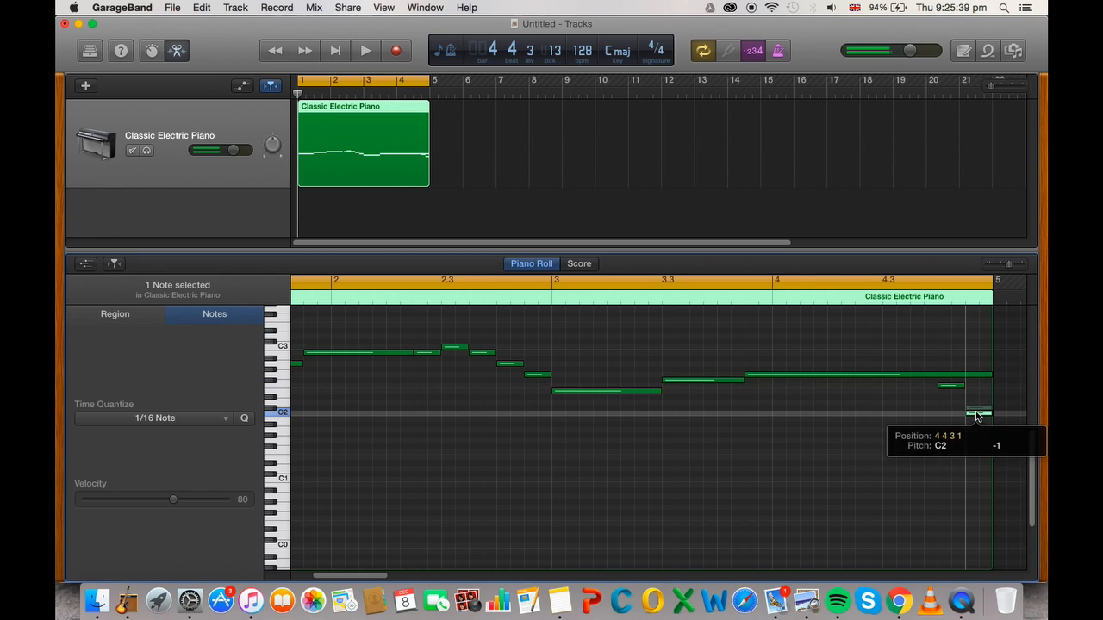
drag(991, 375, 936, 374)
- Play back the melody and raise the master volume while it plays
key(space)
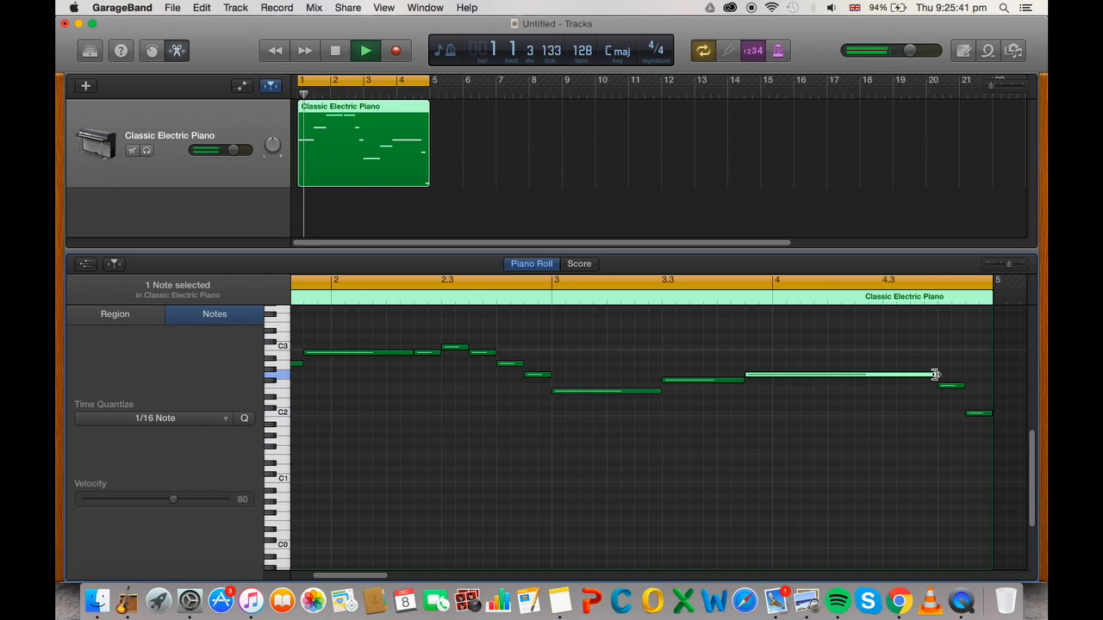
drag(909, 50, 936, 60)
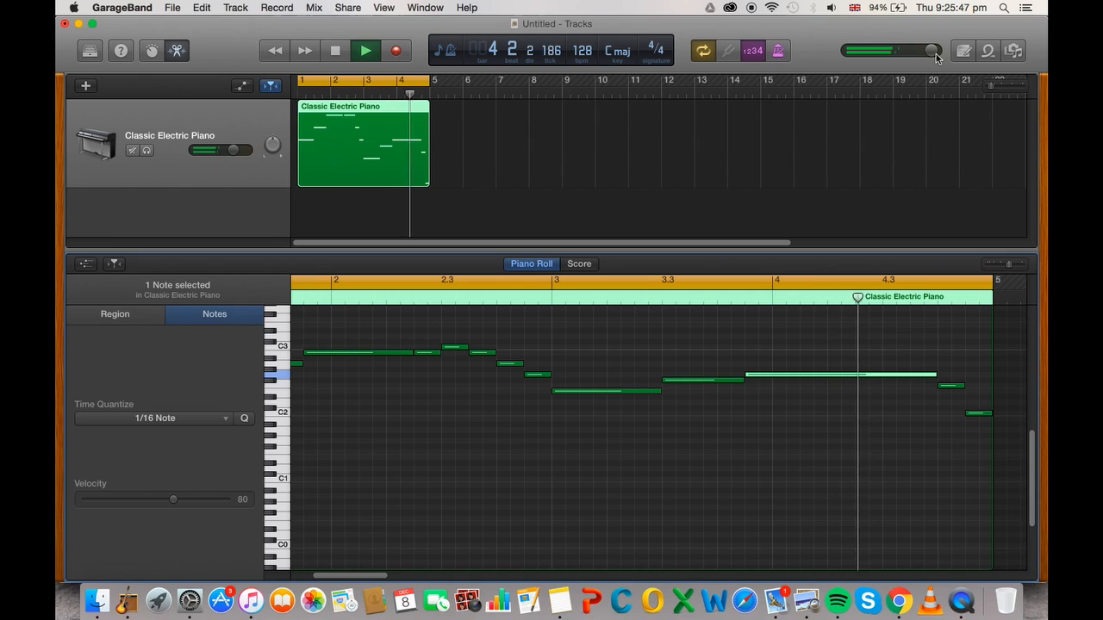
key(space)
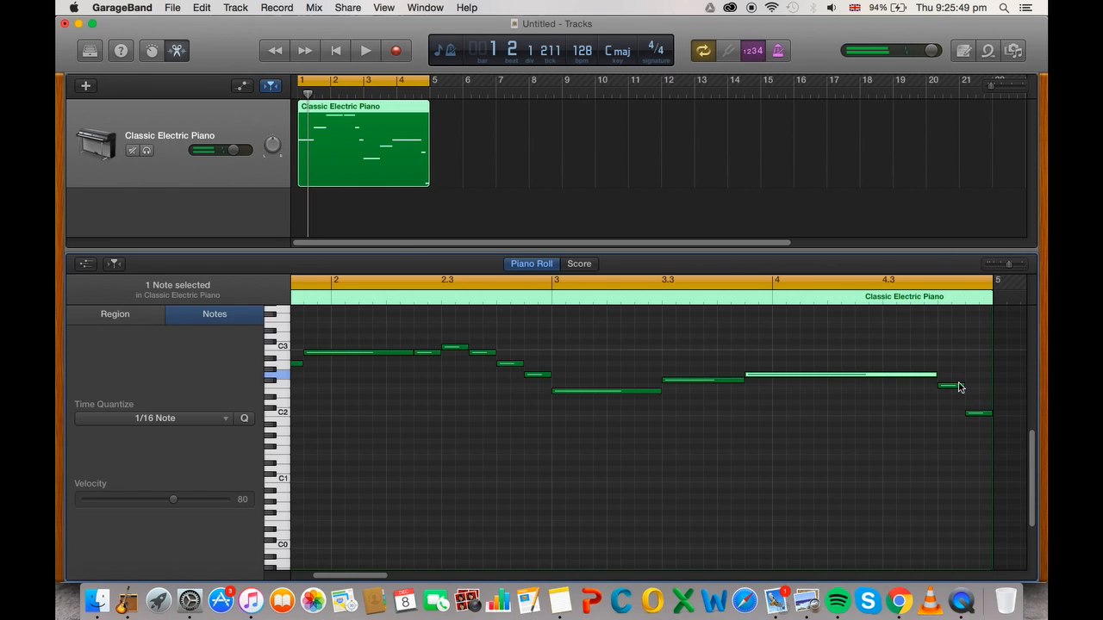
- Change the last two half-beat notes of bar 4 to E2 and D2, checking them during playback
drag(949, 387, 953, 396)
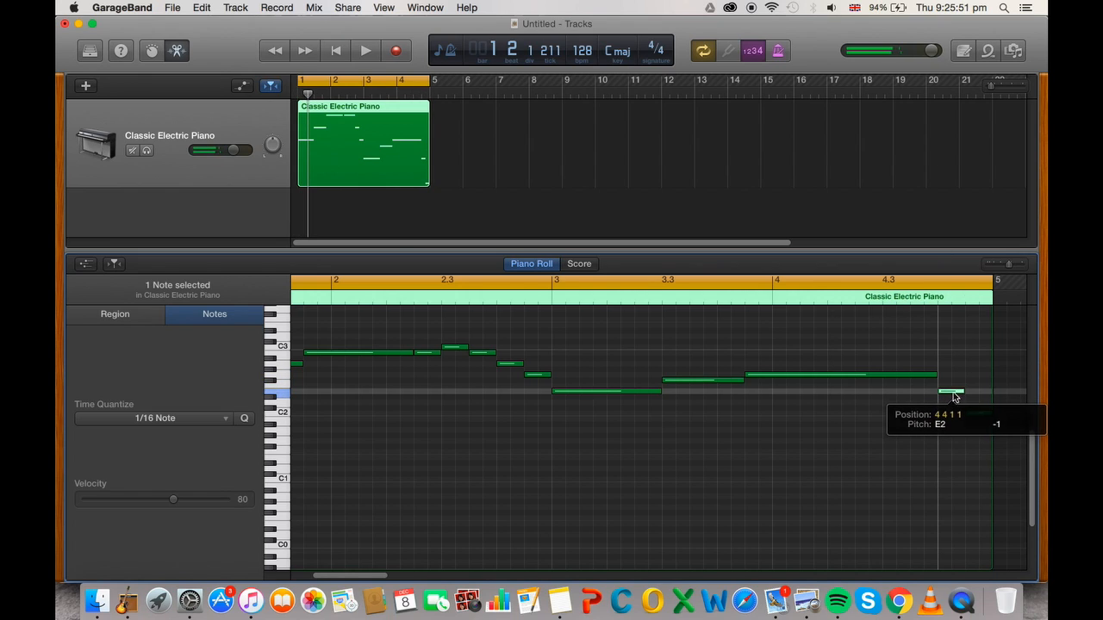
click(982, 417)
key(space)
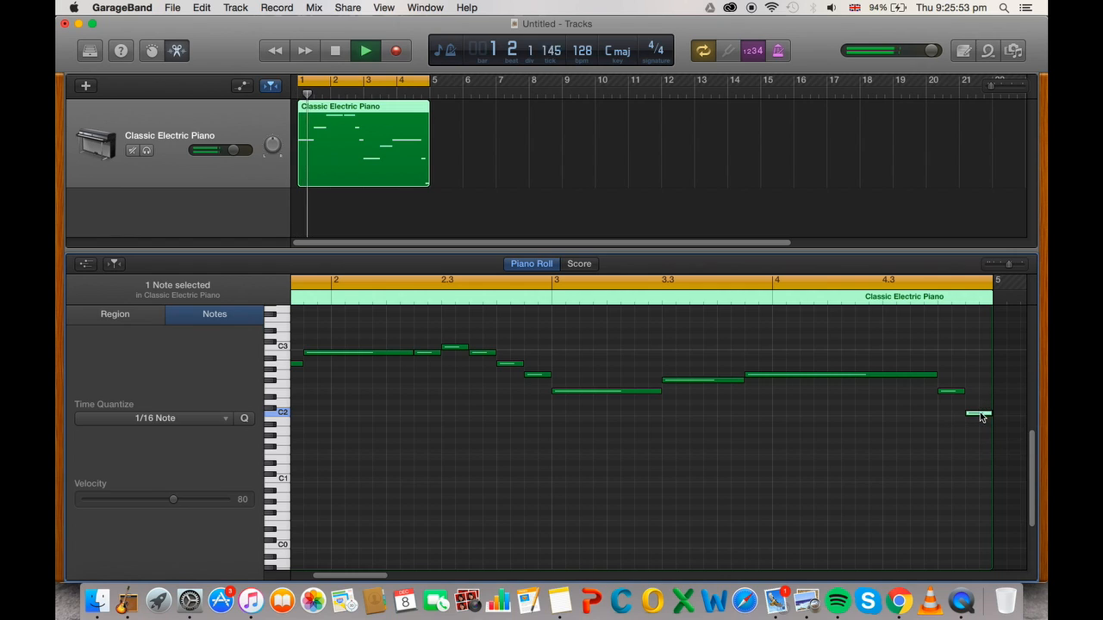
click(981, 414)
click(980, 415)
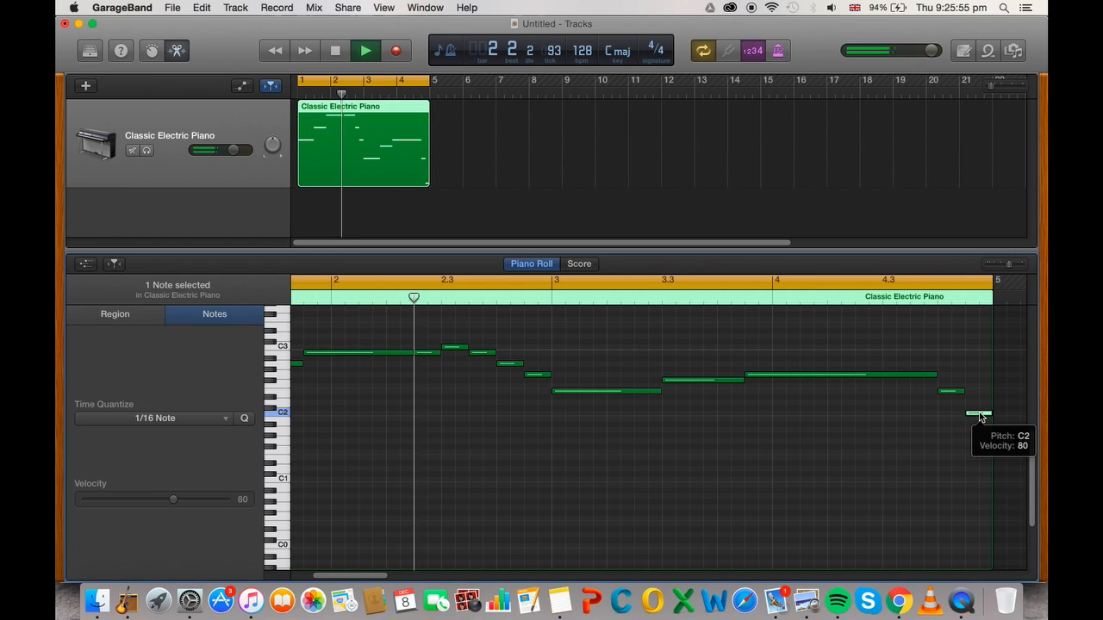
scroll(925, 418, left, 1)
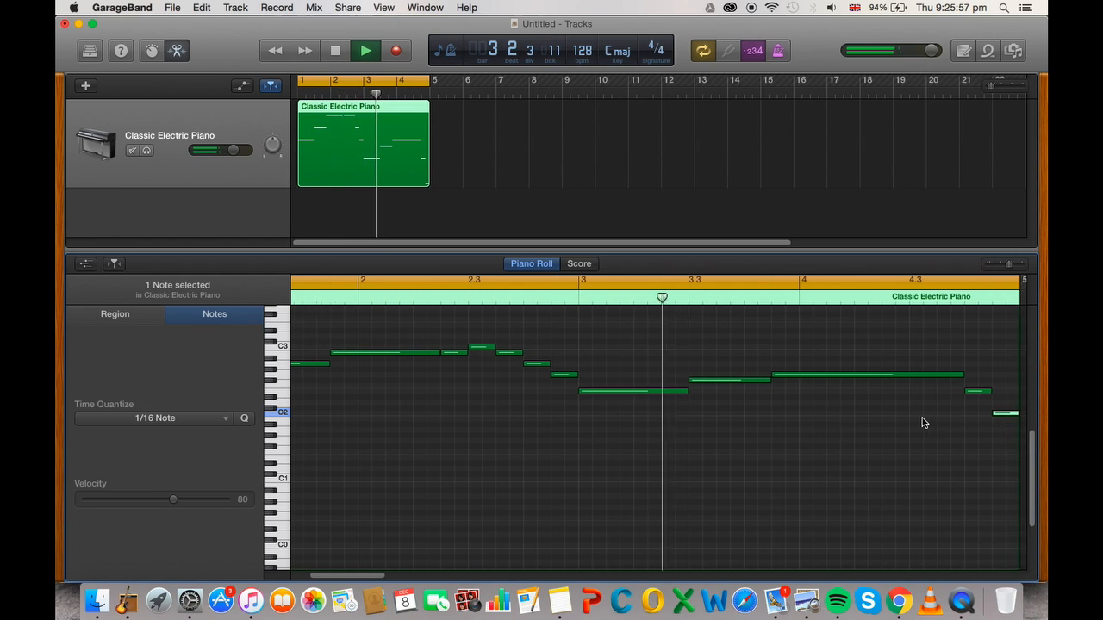
scroll(922, 418, right, 5)
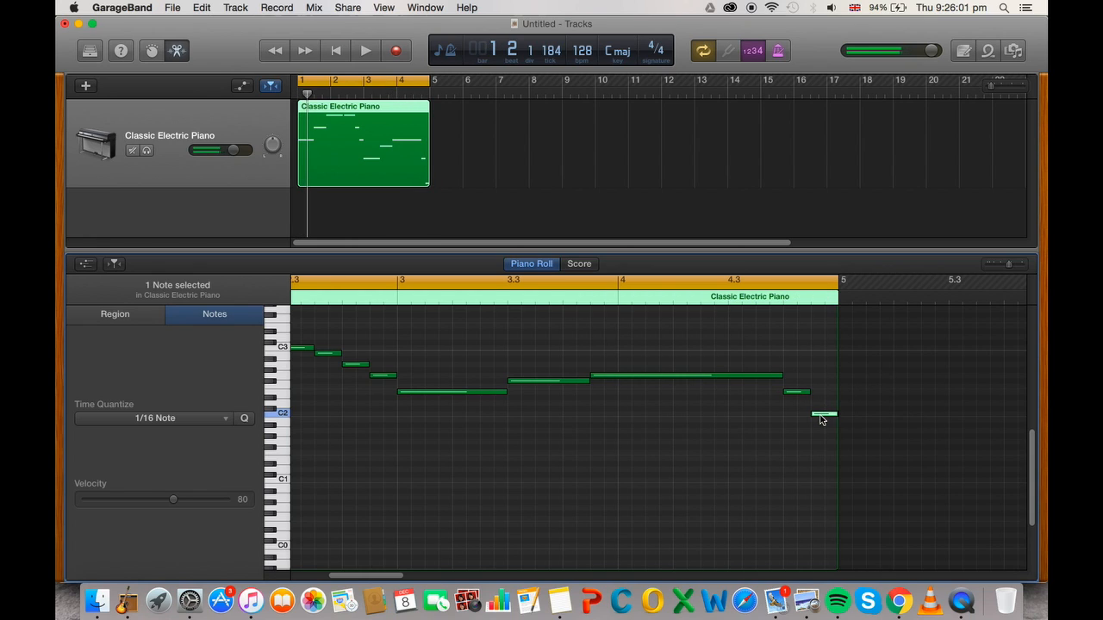
drag(821, 420, 825, 408)
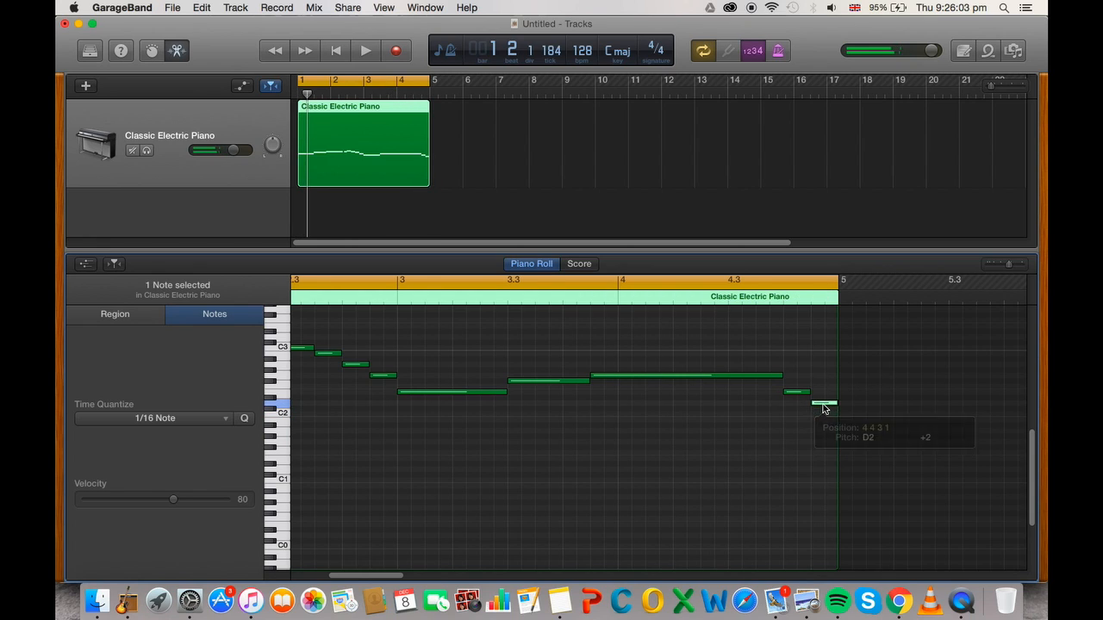
- Play back the complete four-bar melody several times to check how it sounds
key(space)
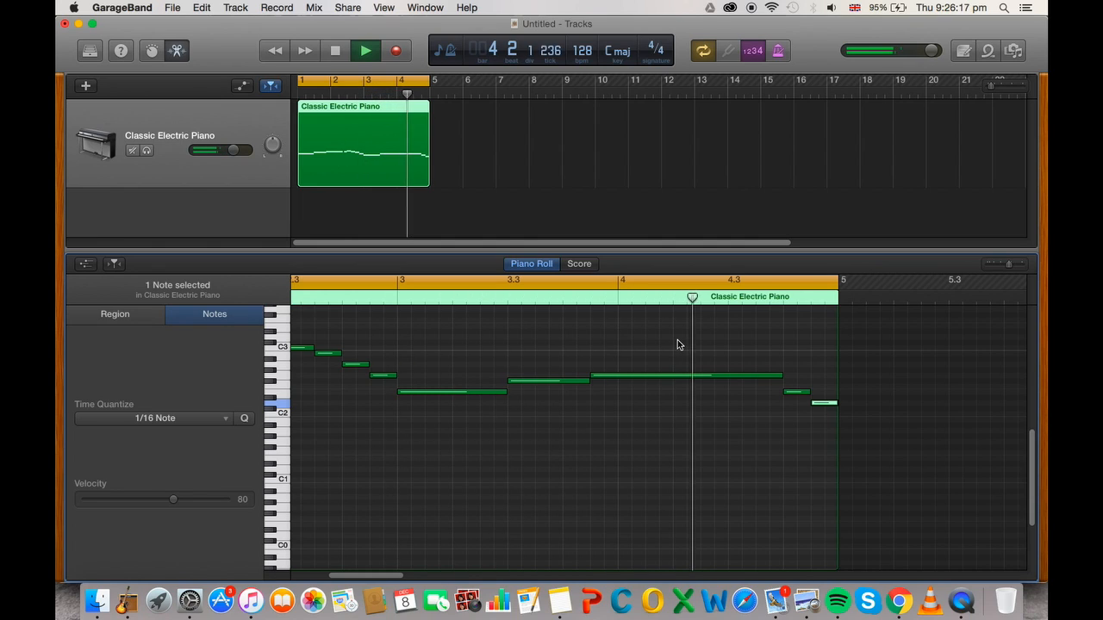
key(space)
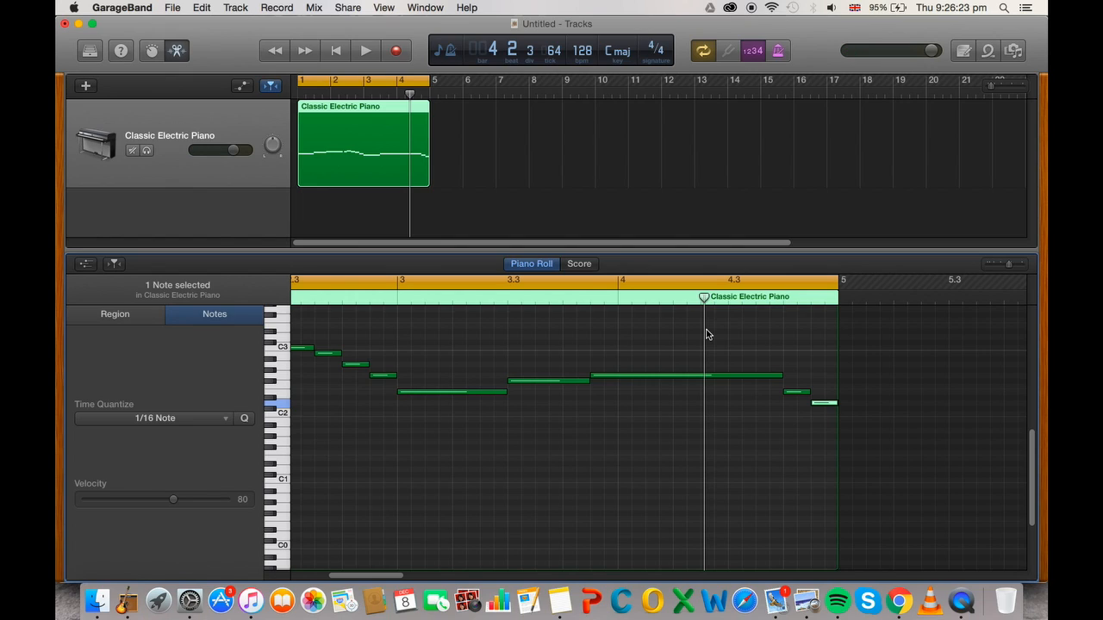
key(space)
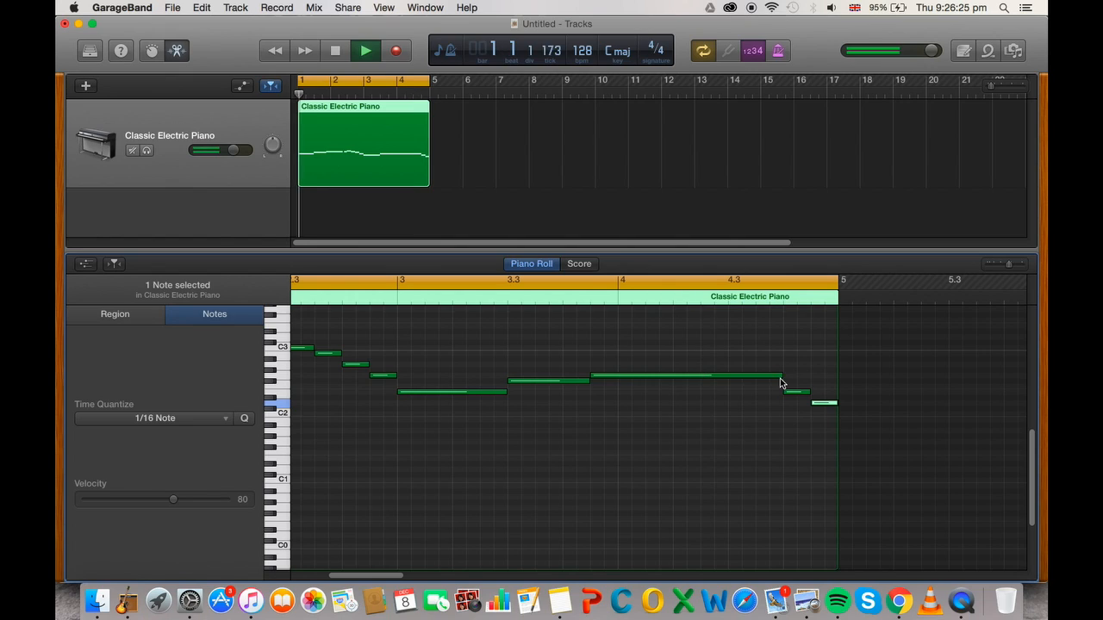
key(space)
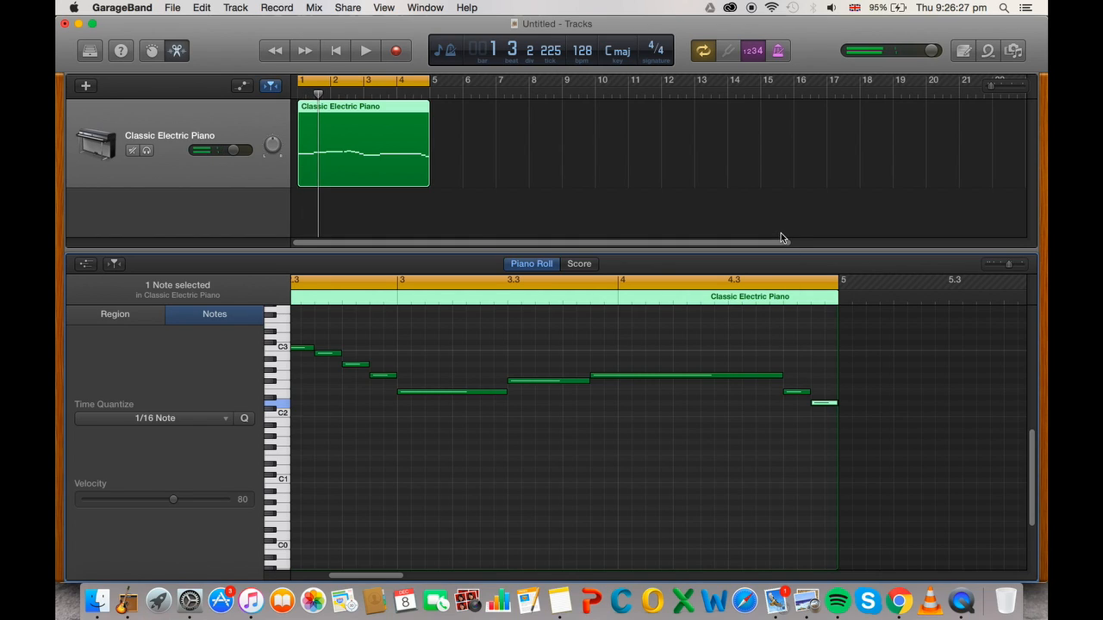
key(space)
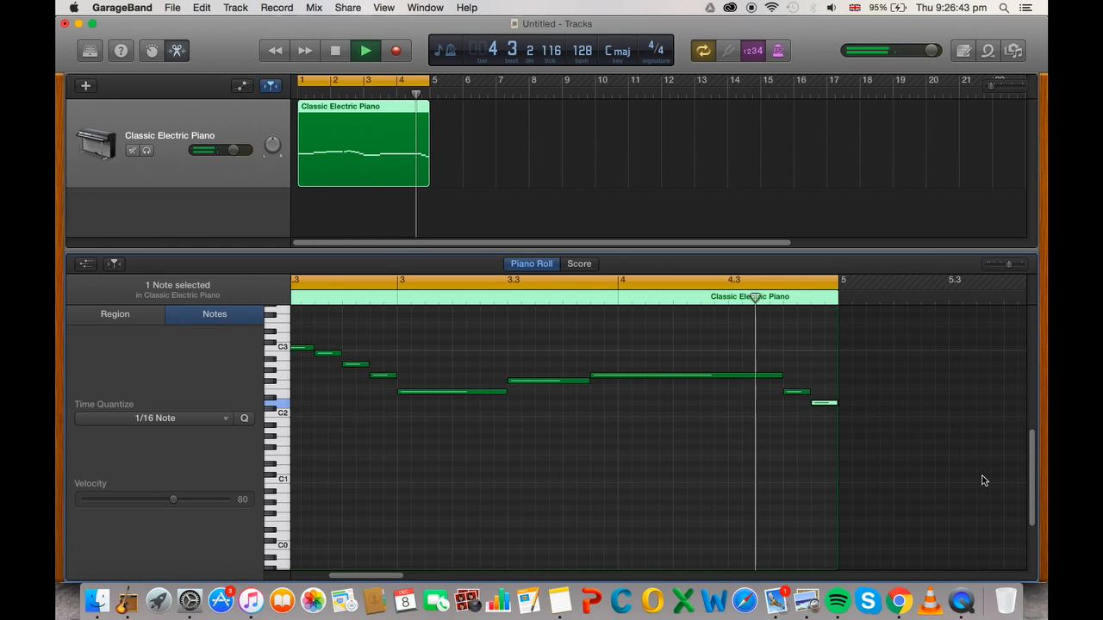
key(space)
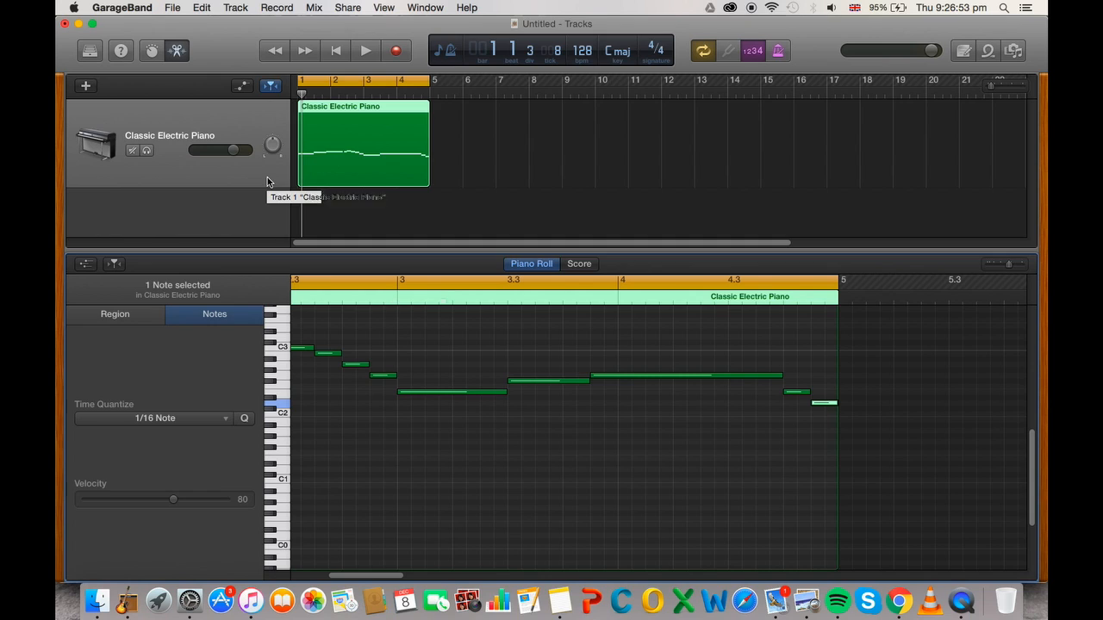
- Show the Smart Controls for the Classic Electric Piano track and look at its instrument plug-in choices
click(151, 51)
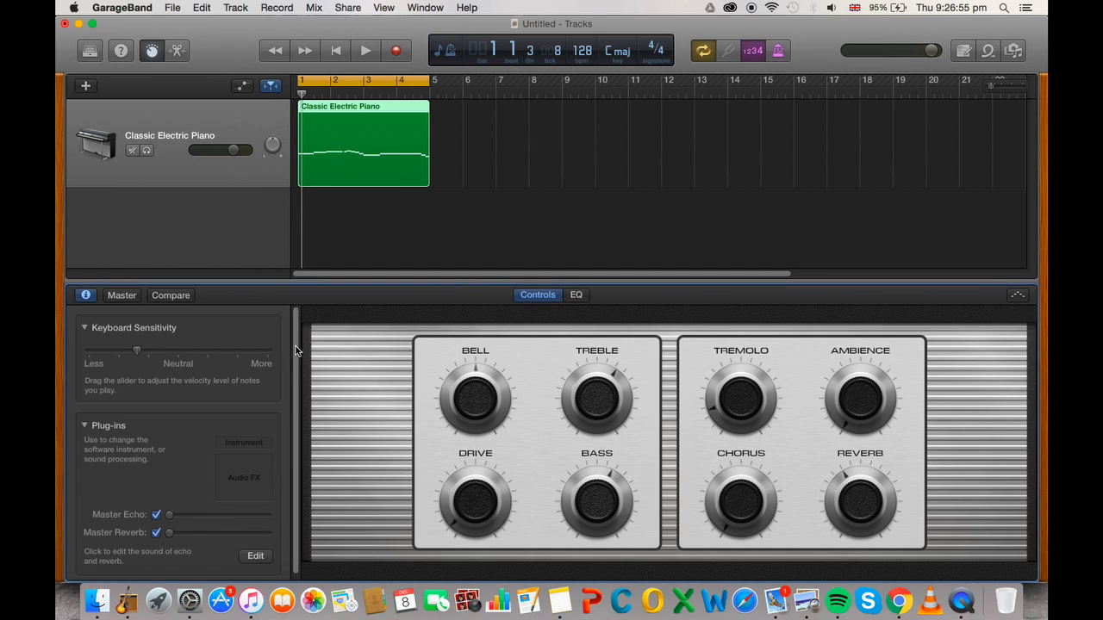
click(256, 446)
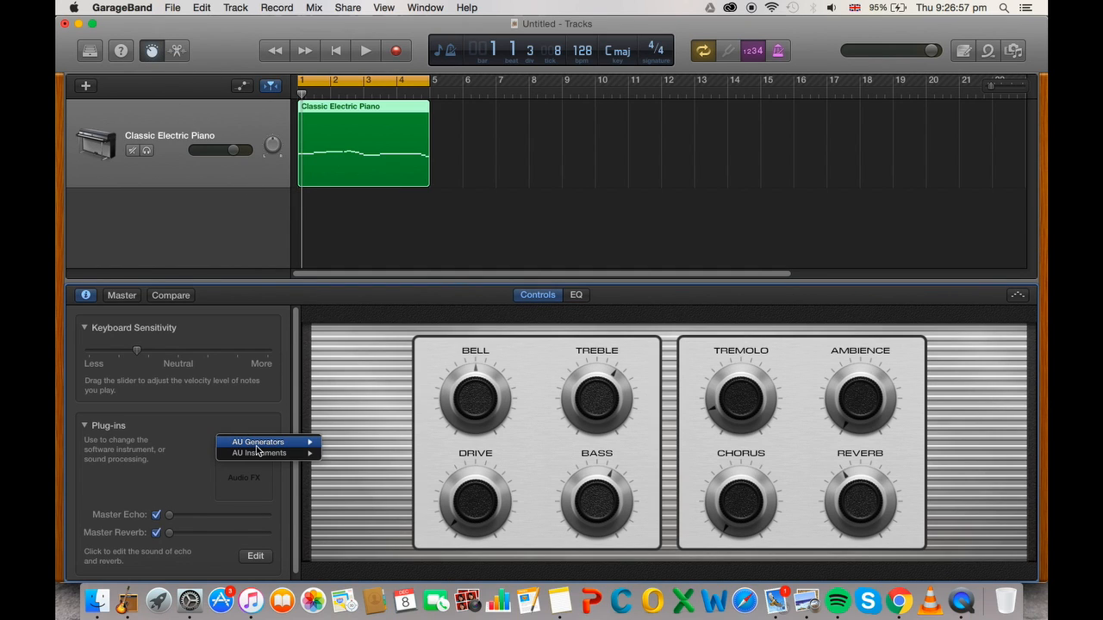
click(250, 373)
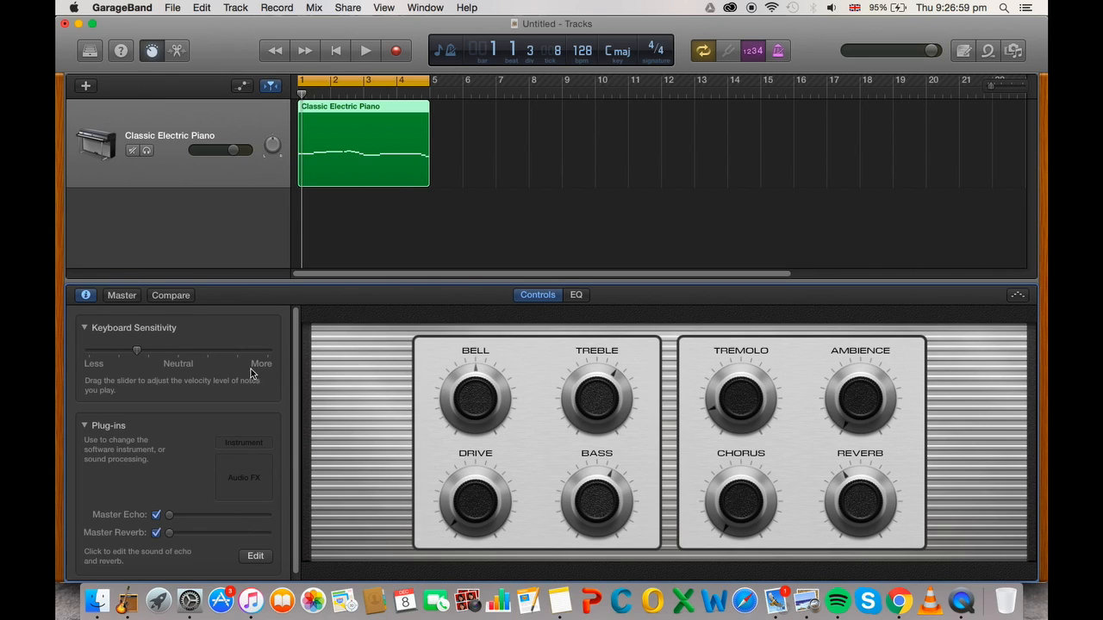
- Load the ArchetypeInst Lokomotiv synth as the Classic Electric Piano track's instrument and play the melody with its default sound
click(250, 443)
mouse_move(272, 453)
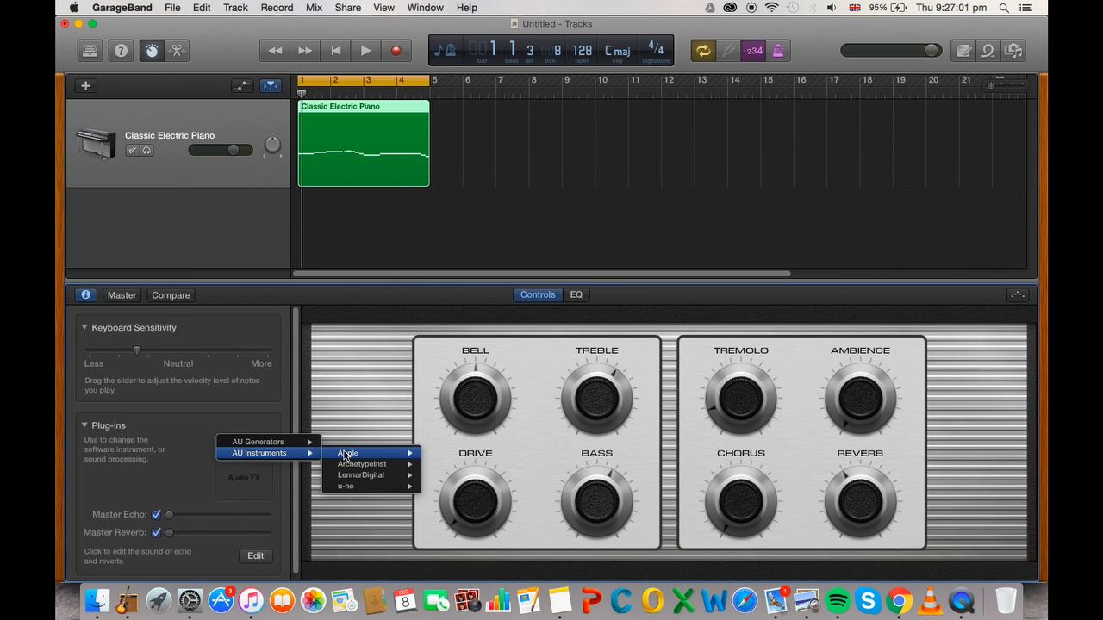
mouse_move(344, 465)
click(466, 466)
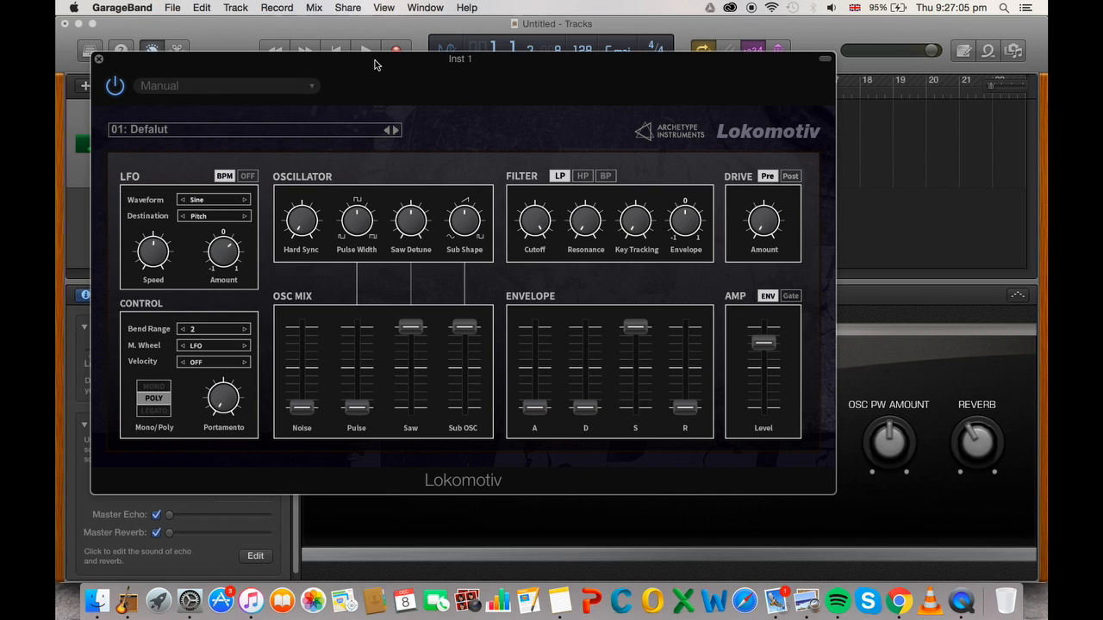
drag(375, 65, 470, 128)
key(space)
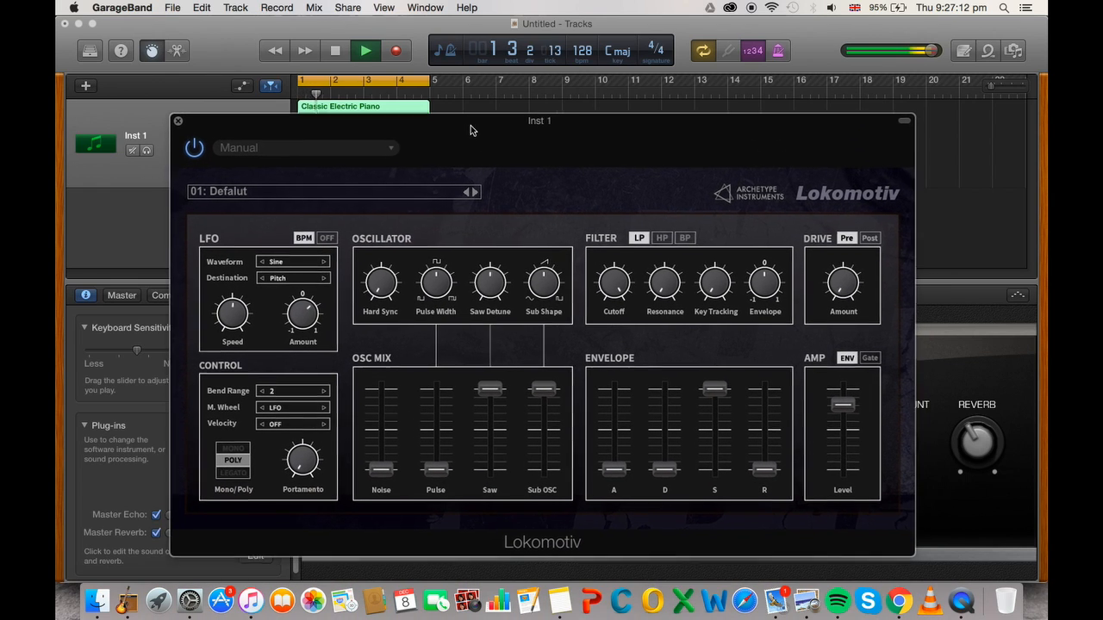
key(space)
- Try Lokomotiv's FamousBass preset, switch to the Detuned preset and start playing the melody
click(418, 197)
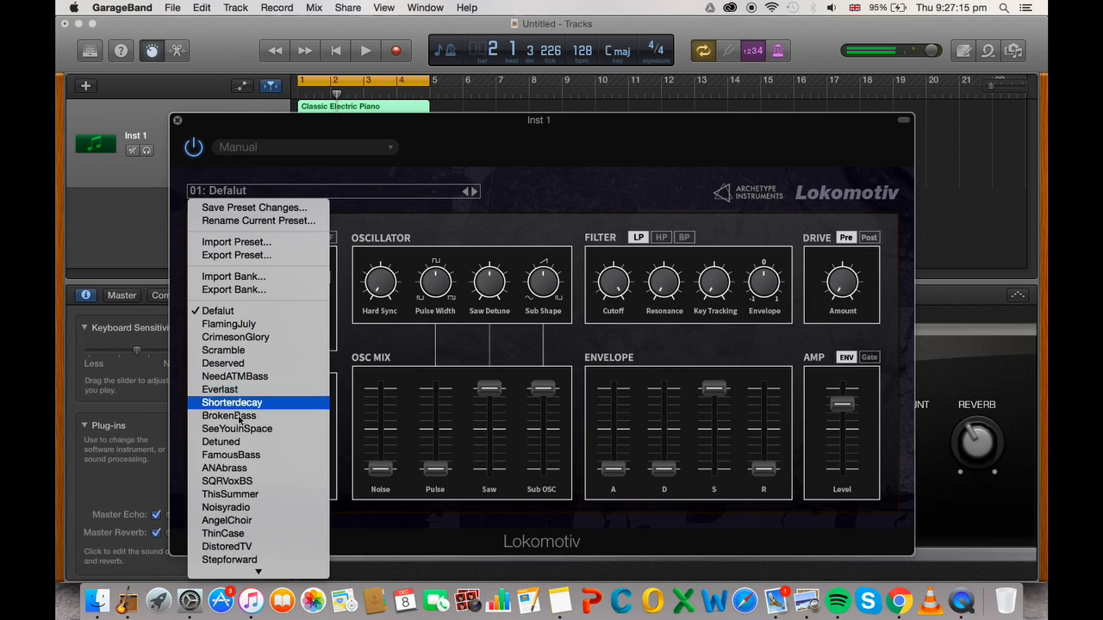
click(226, 454)
click(249, 190)
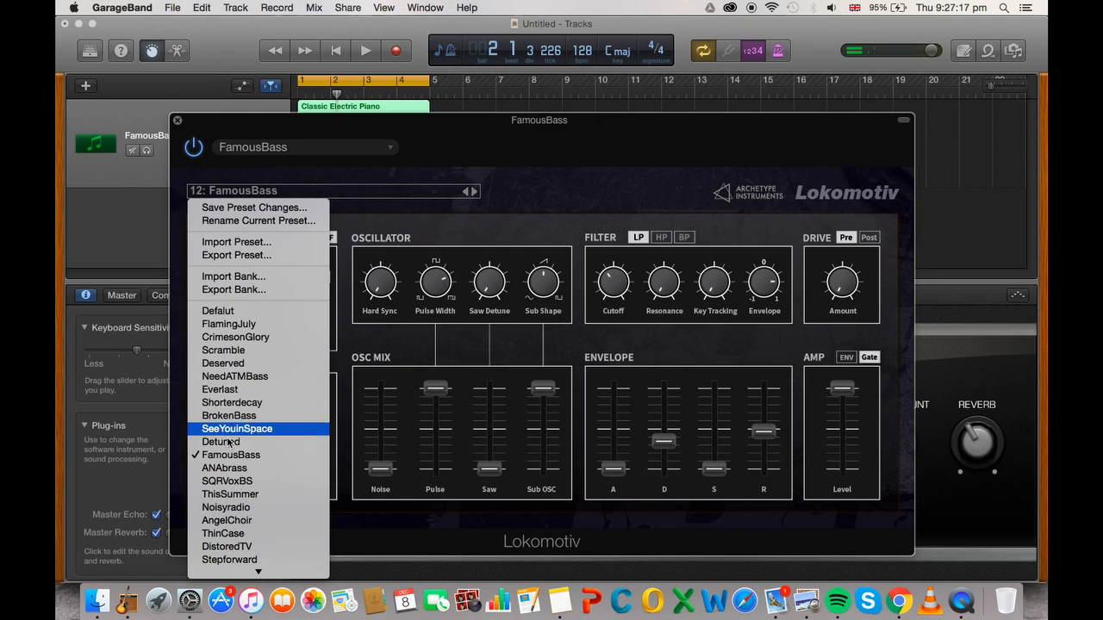
click(226, 442)
key(space)
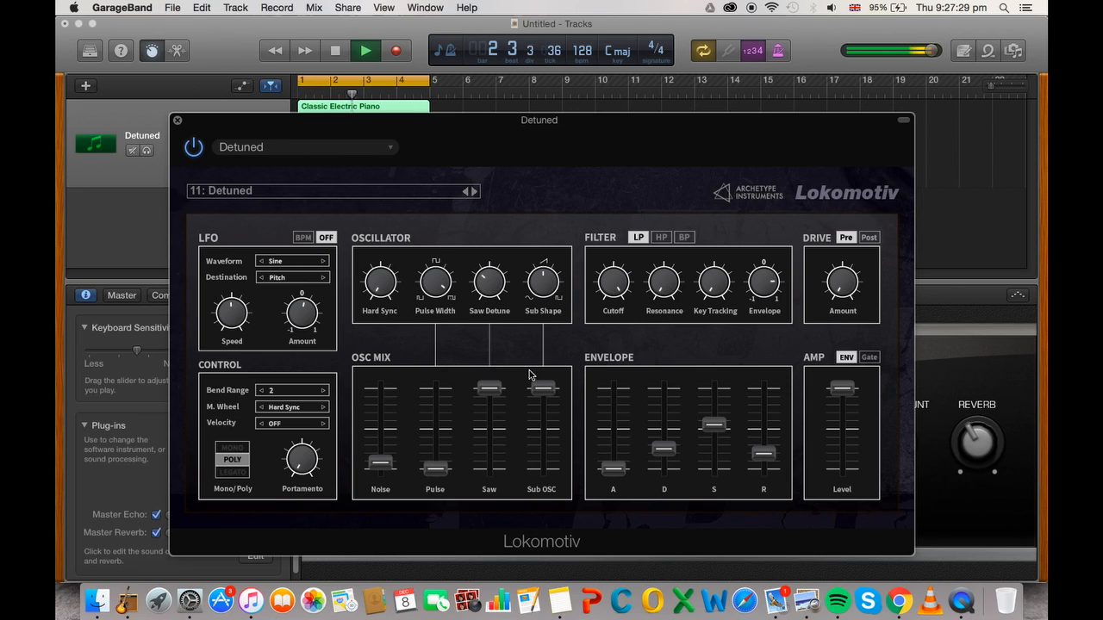
- Lower Lokomotiv's amp level a little during playback and close the plug-in window
drag(842, 389, 843, 417)
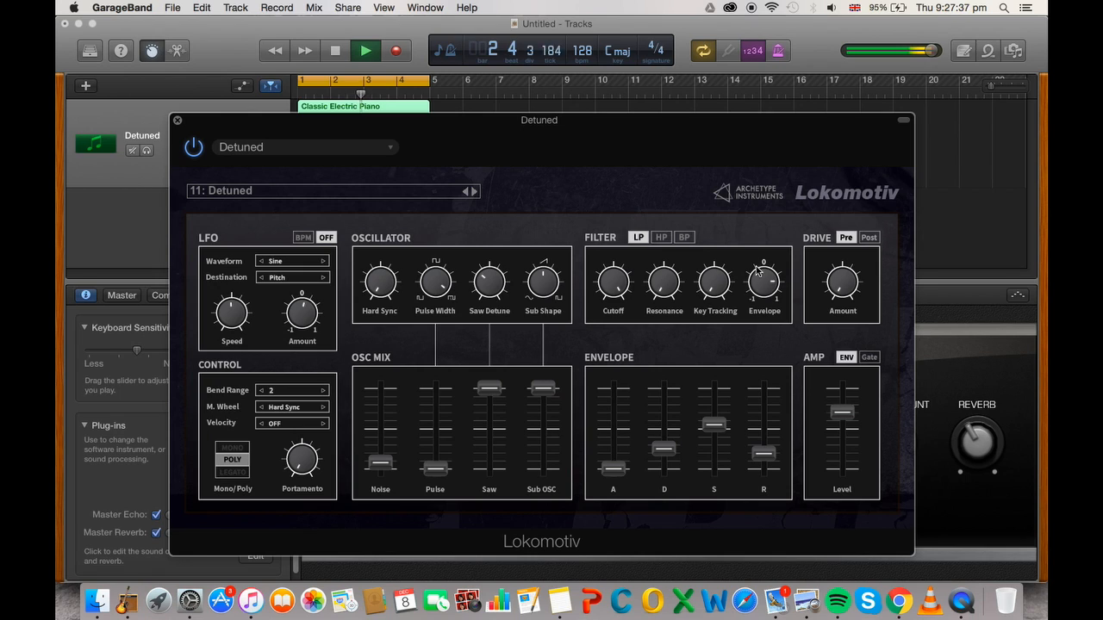
drag(638, 123, 727, 188)
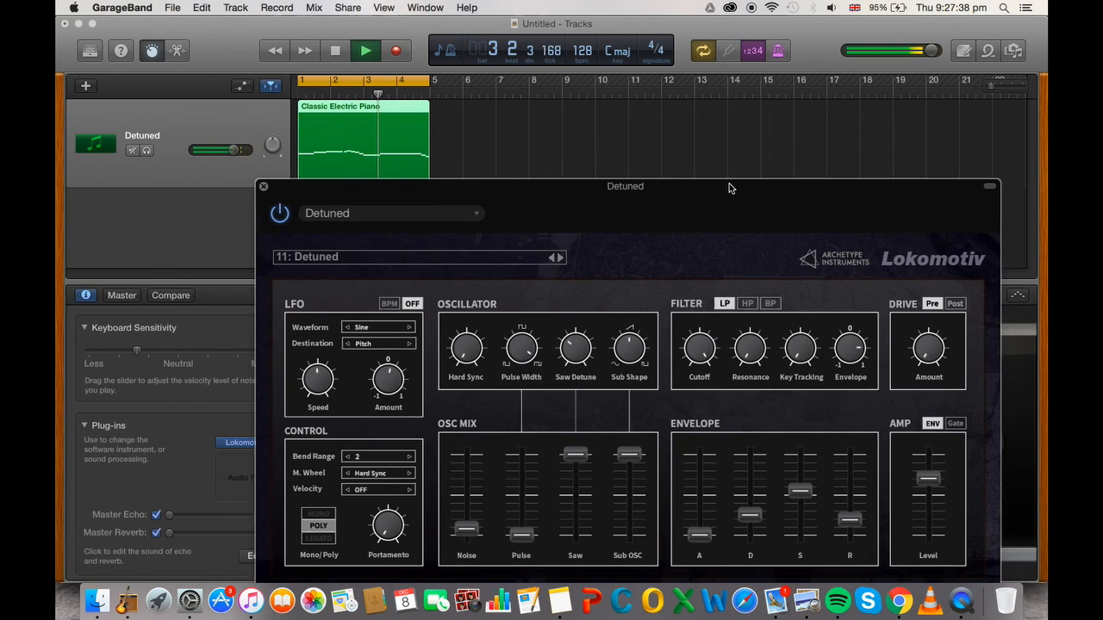
click(267, 187)
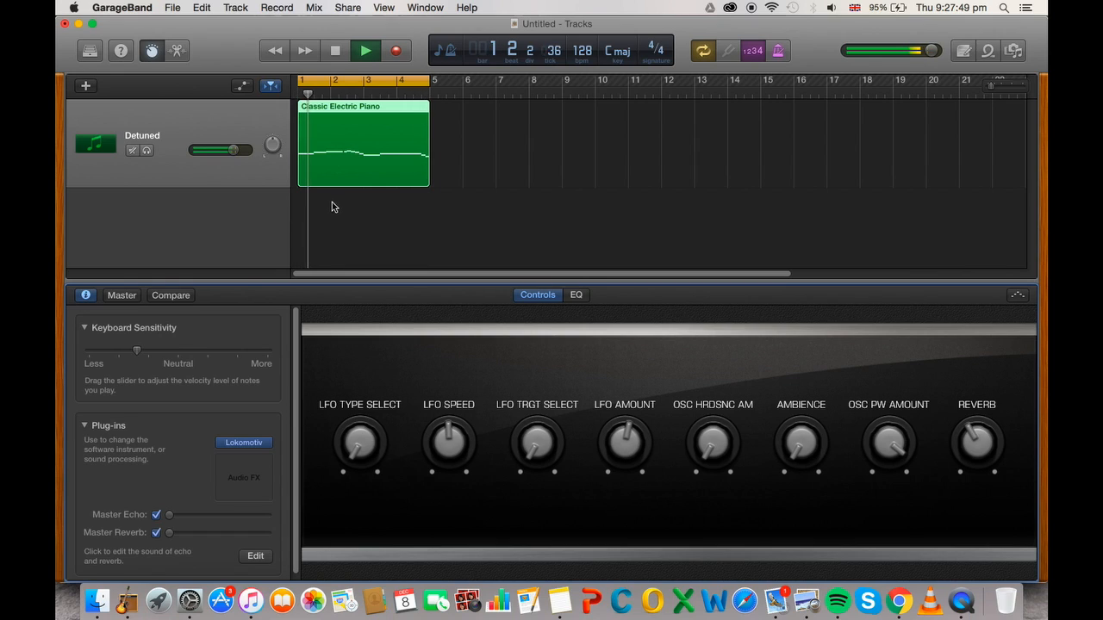
key(space)
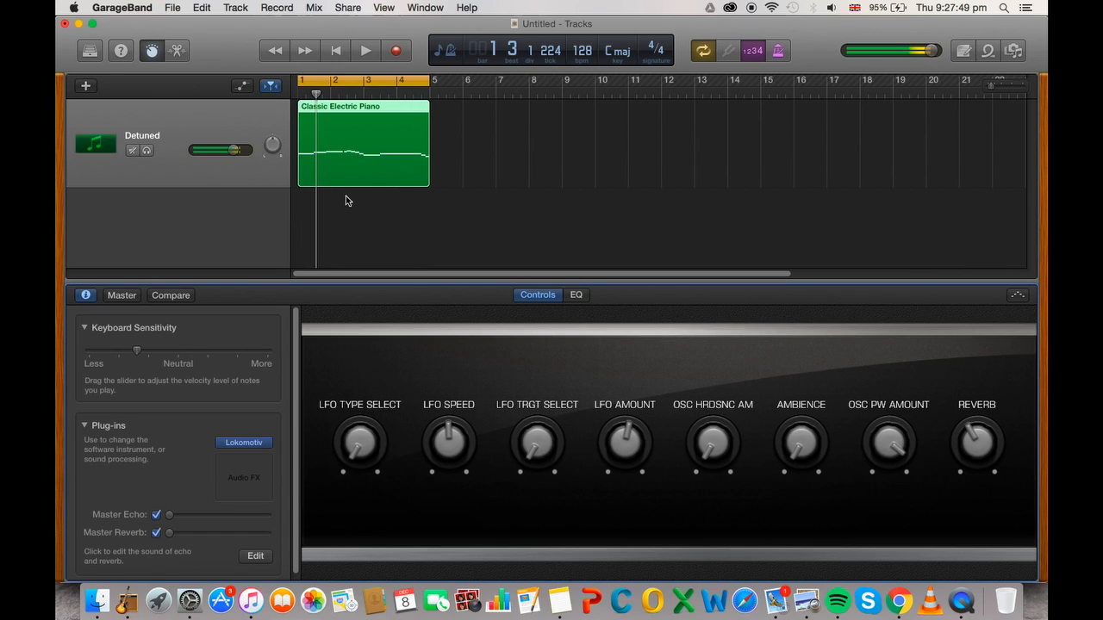
- Add a second software instrument track and assign it the Steely Beats kit from the Electronic Drum Kit library
right_click(230, 132)
click(245, 152)
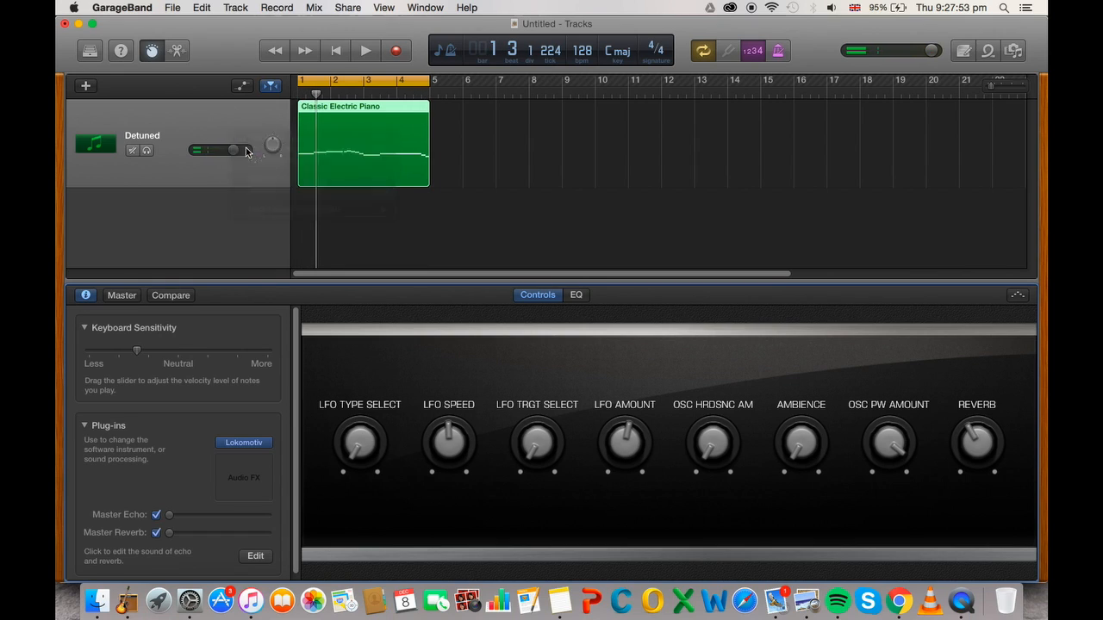
click(90, 50)
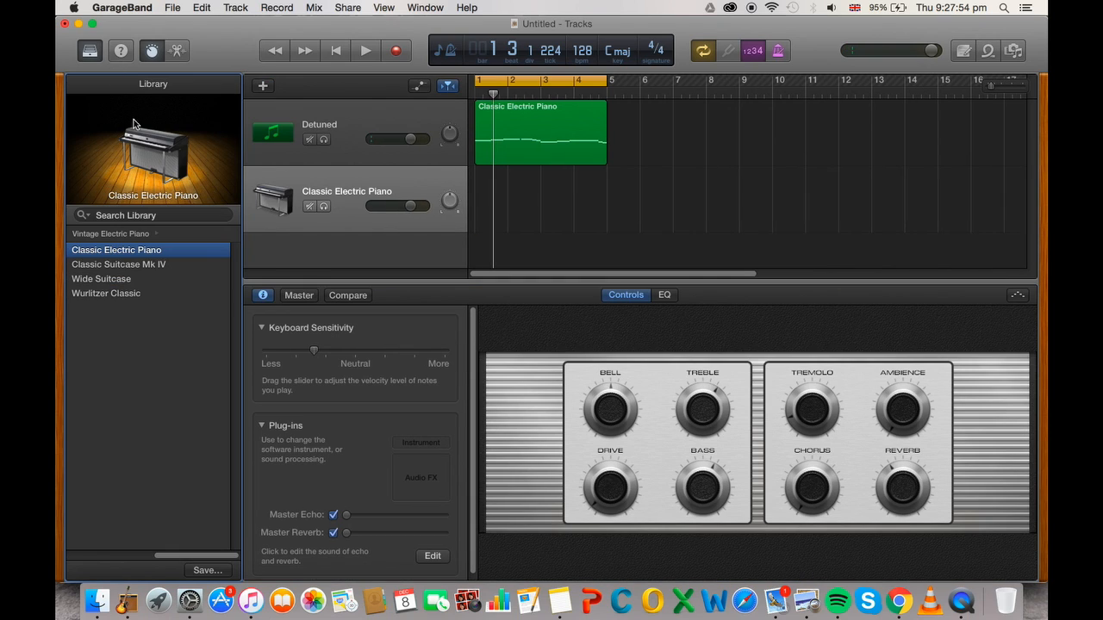
click(123, 233)
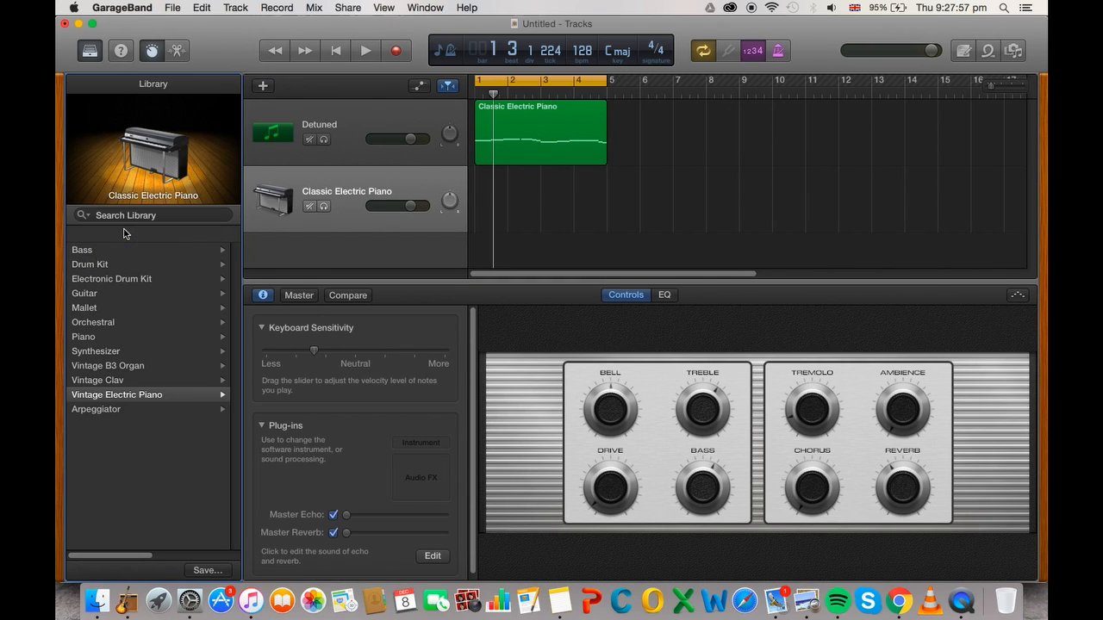
click(125, 279)
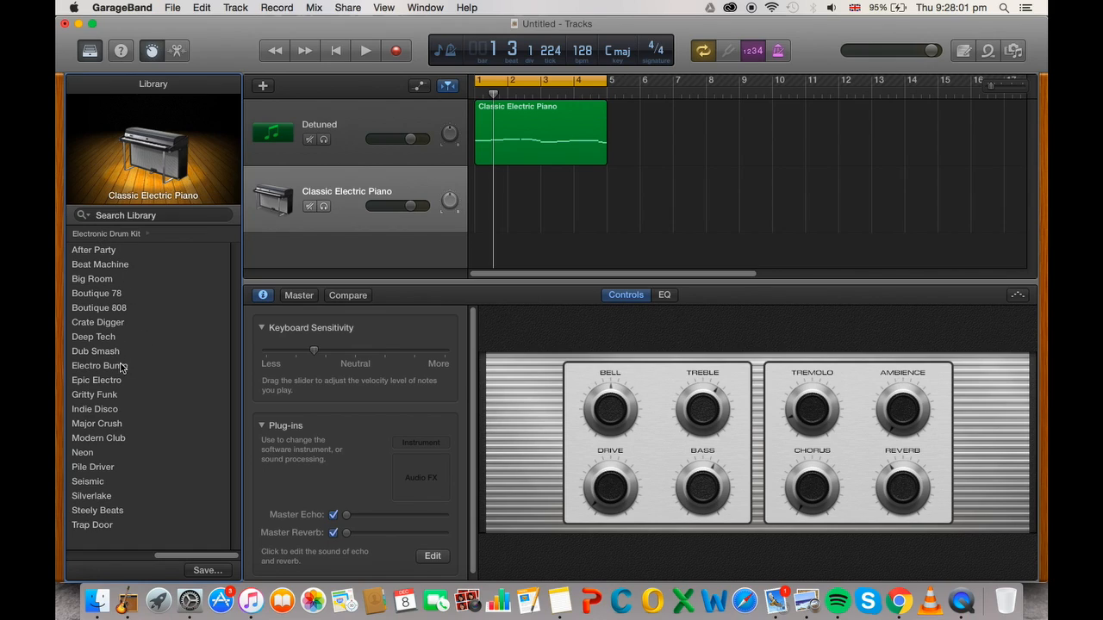
click(114, 511)
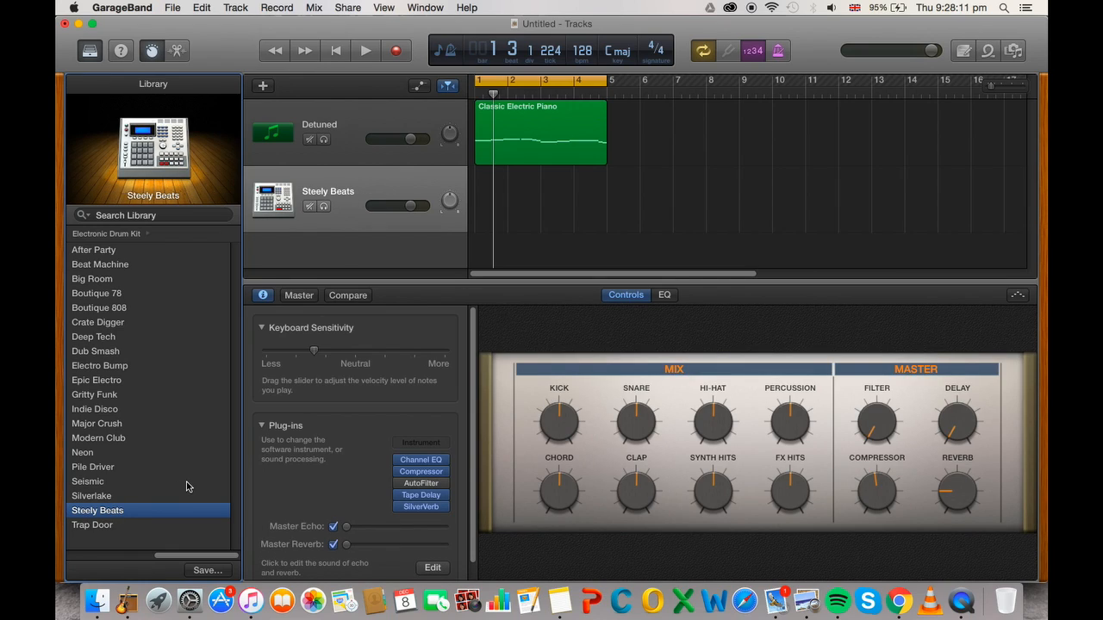
- Create an empty one-bar region at bar 1 of the Steely Beats track and open it in the Piano Roll
super+click(487, 189)
double_click(495, 213)
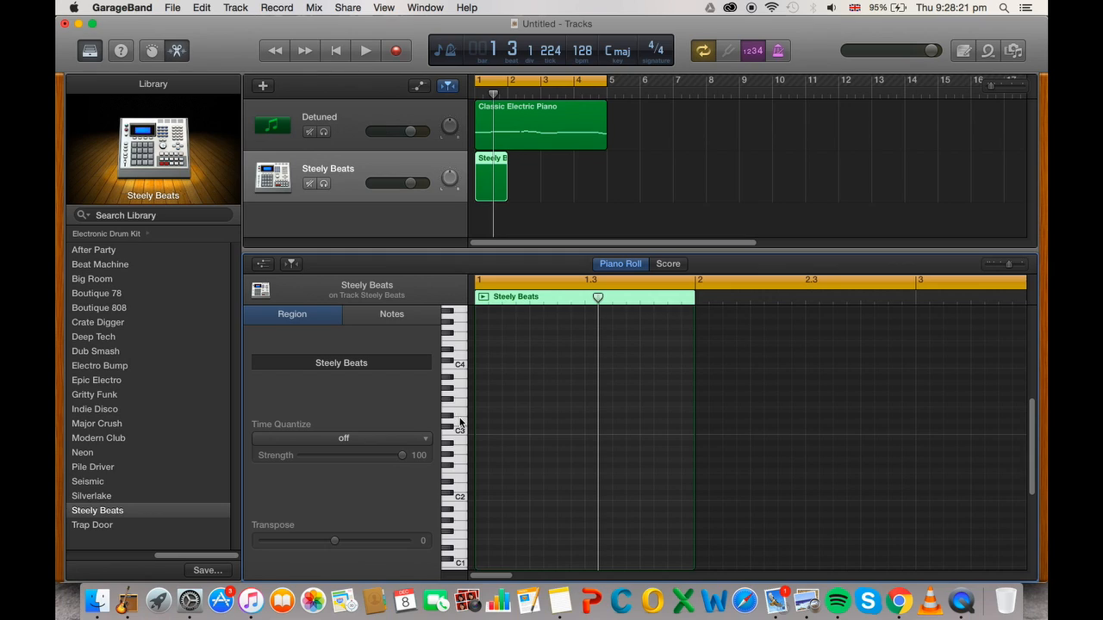
scroll(462, 427, down, 2)
click(461, 527)
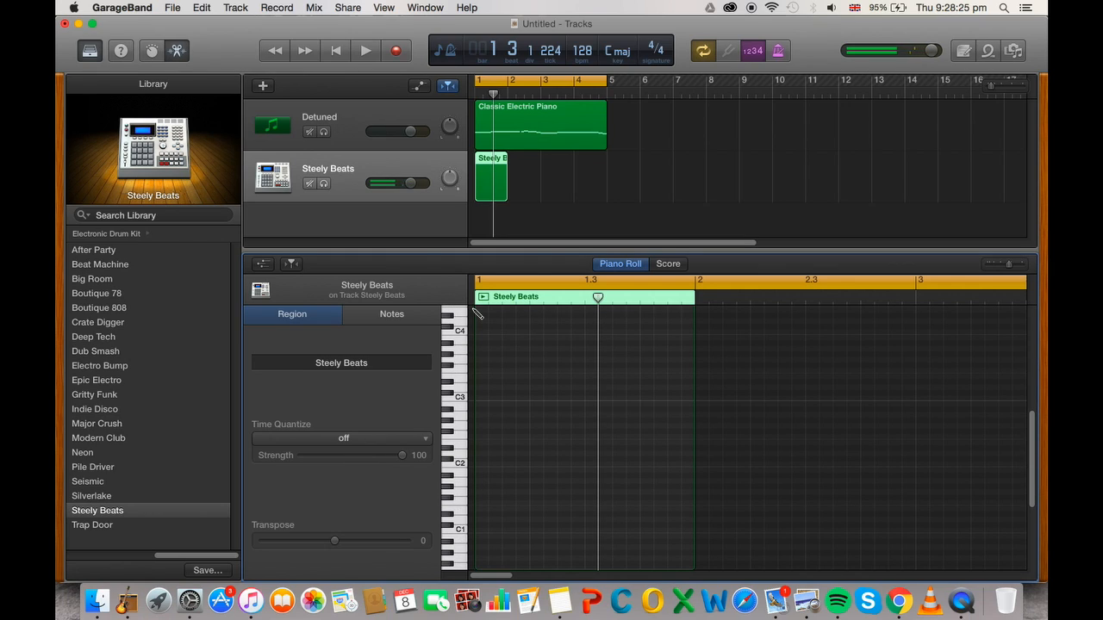
- Show Musical Typing, lower it to octave C1 and audition the kit's kick and snare sounds
key(super+k)
key(a)
key(d)
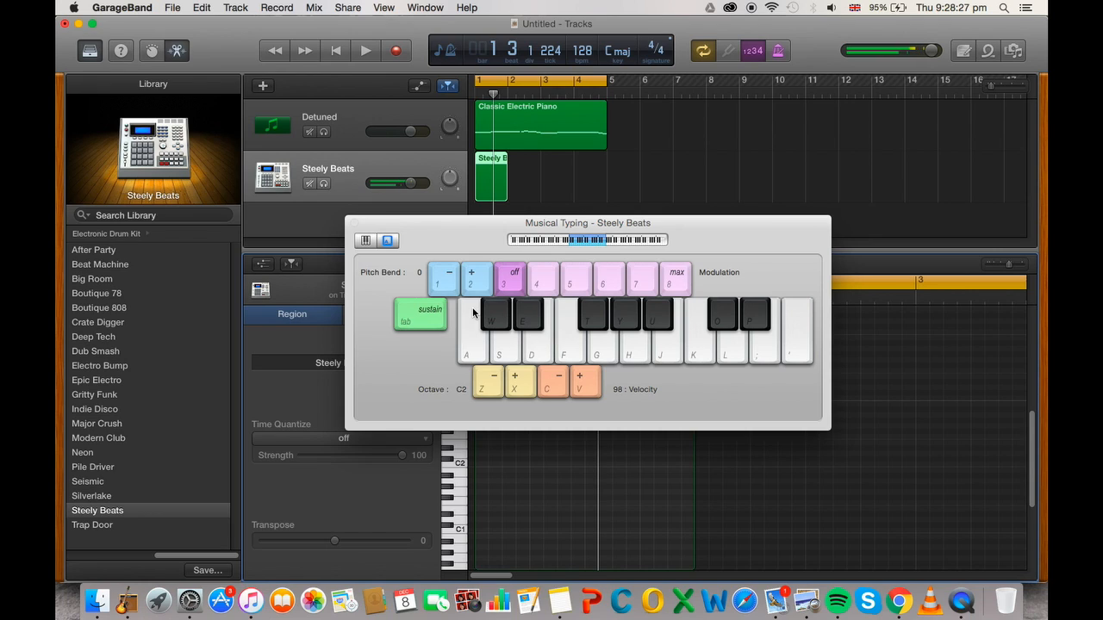
key(z)
key(a)
key(d)
key(a)
- Raise the Kick and Snare levels in the Steely Beats Smart Controls and test both sounds with Musical Typing
click(158, 54)
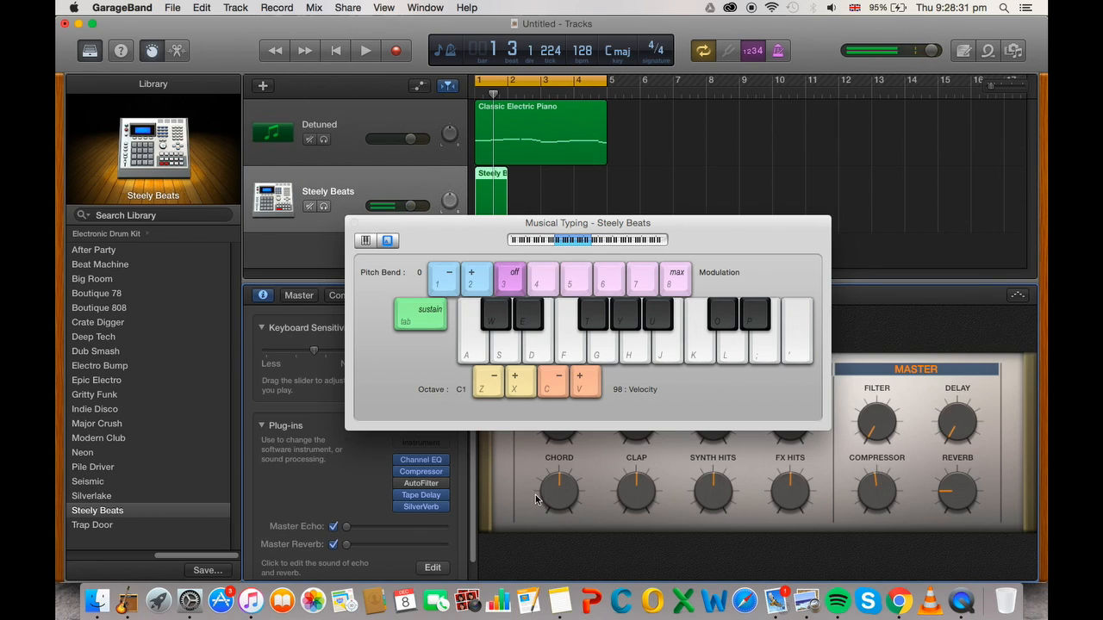
drag(599, 226, 579, 126)
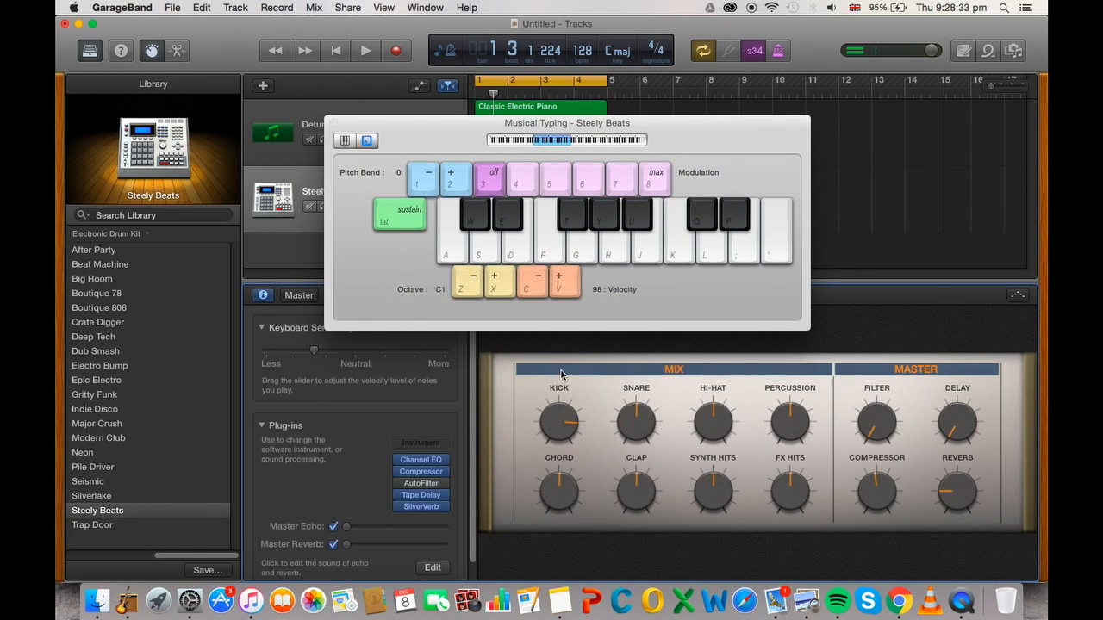
drag(631, 430, 628, 358)
key(d)
key(a)
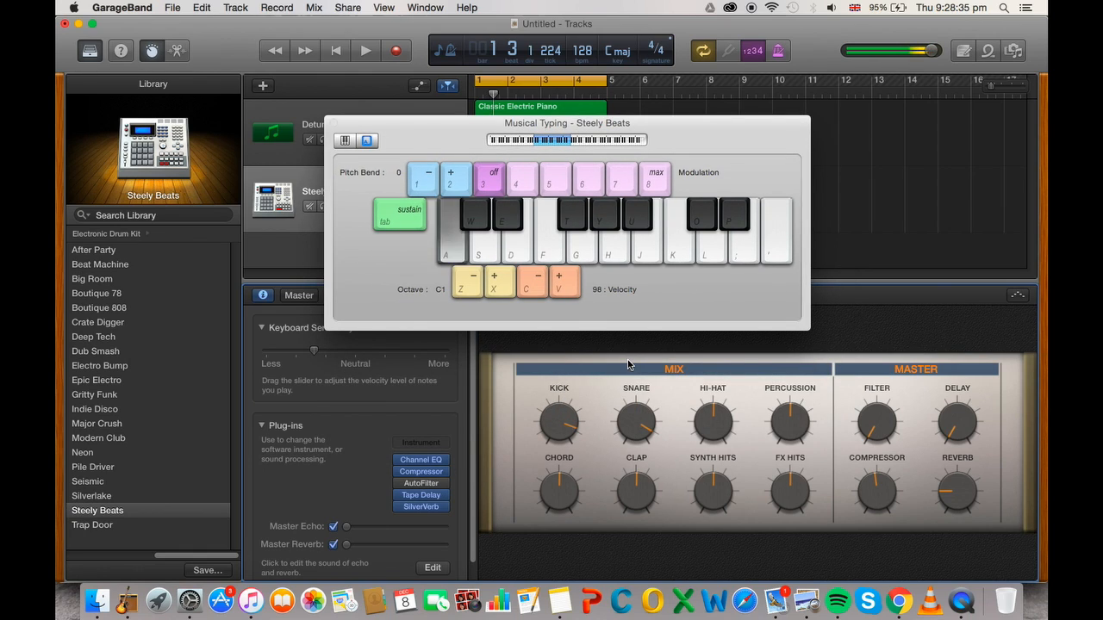
key(d)
key(a)
key(d)
key(d)
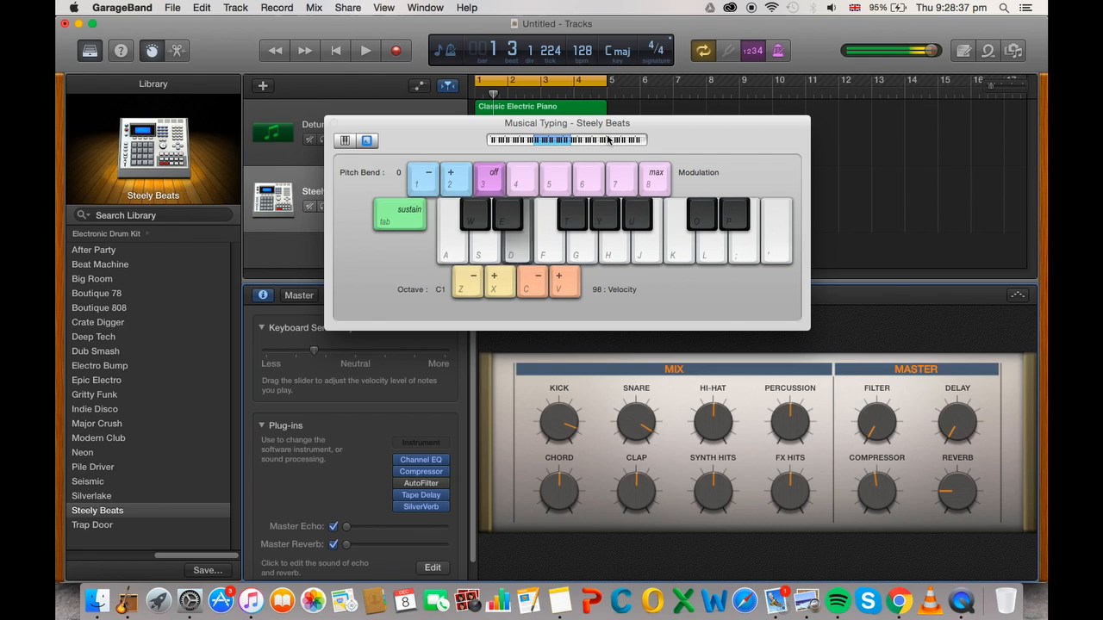
- Reopen the Steely Beats region in the Piano Roll and draw two consecutive half-beat kick notes on C1 from bar 1
drag(589, 127, 345, 359)
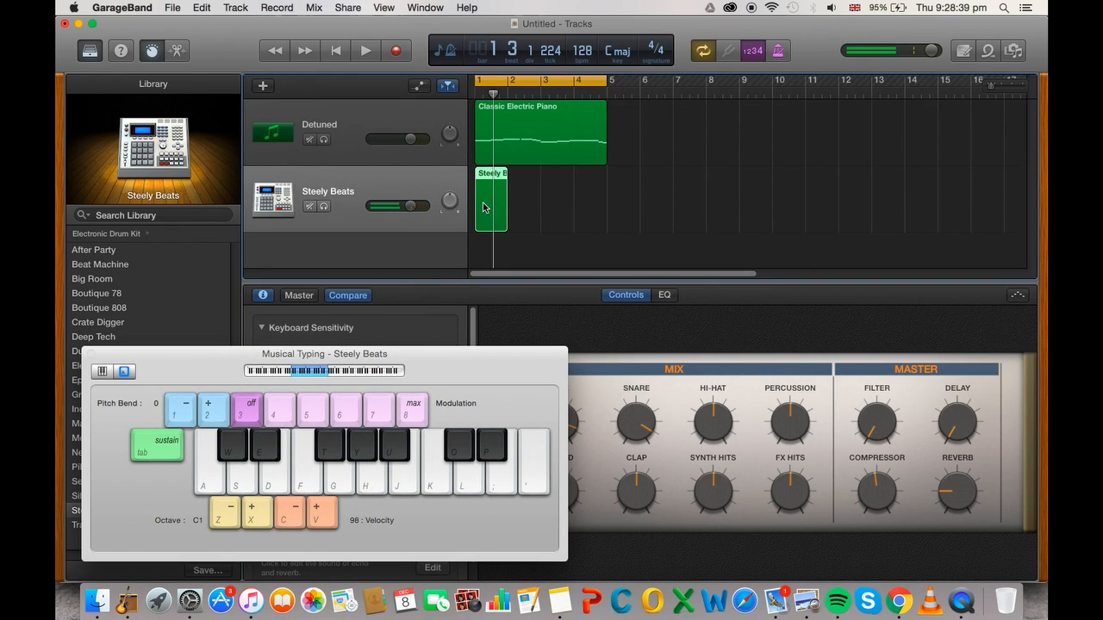
double_click(487, 208)
drag(454, 354, 467, 50)
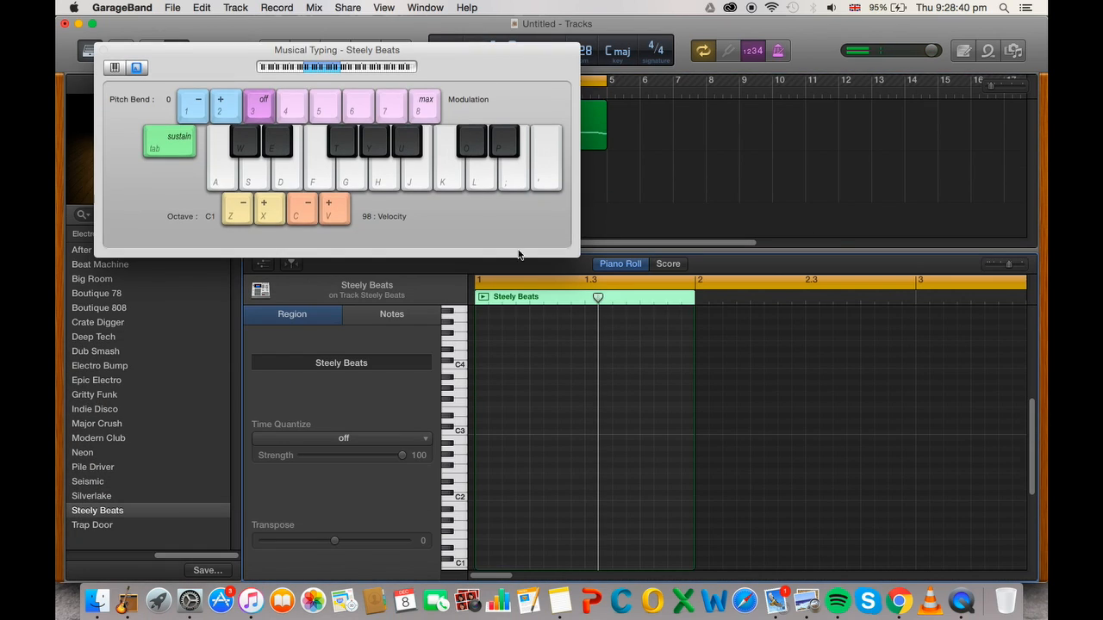
click(483, 566)
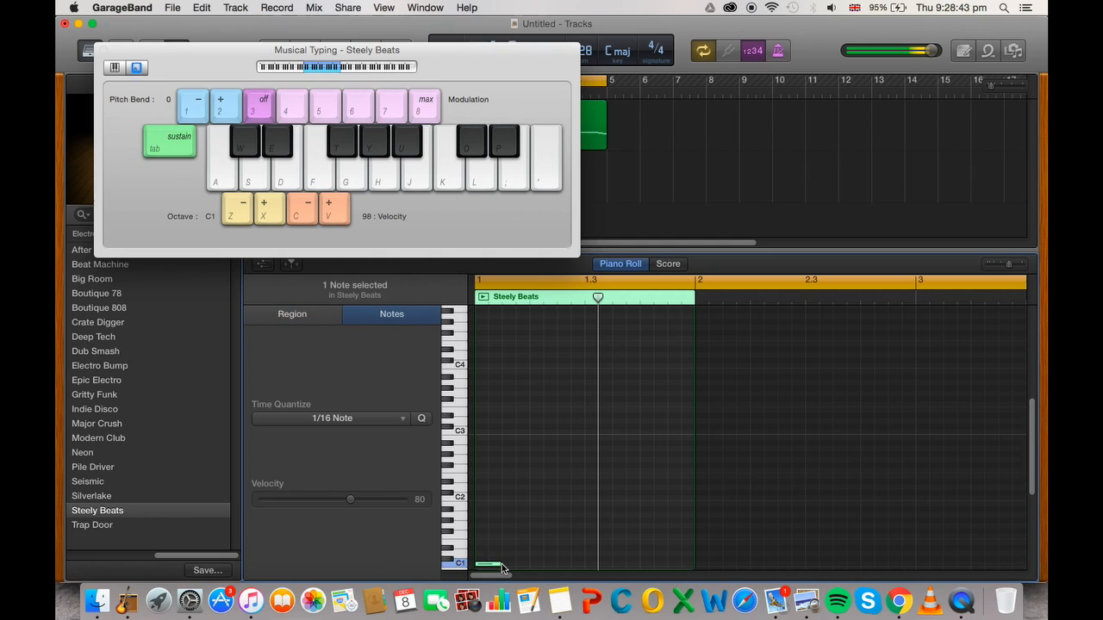
click(501, 563)
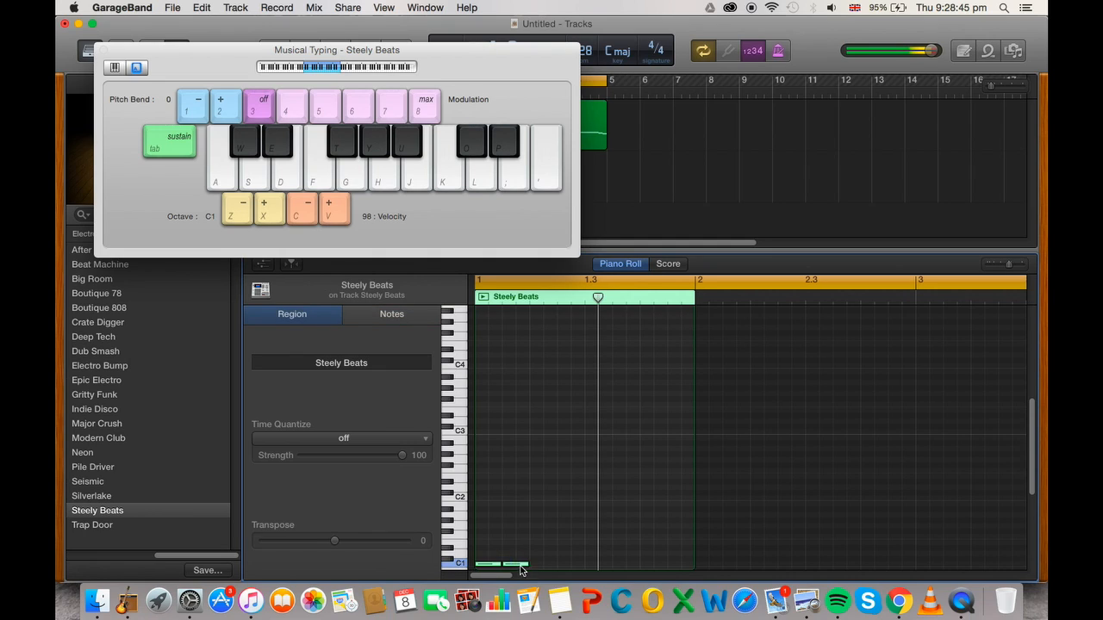
- Copy the pair of C1 kick notes and paste it end to end until the pattern fills four bars
click(529, 299)
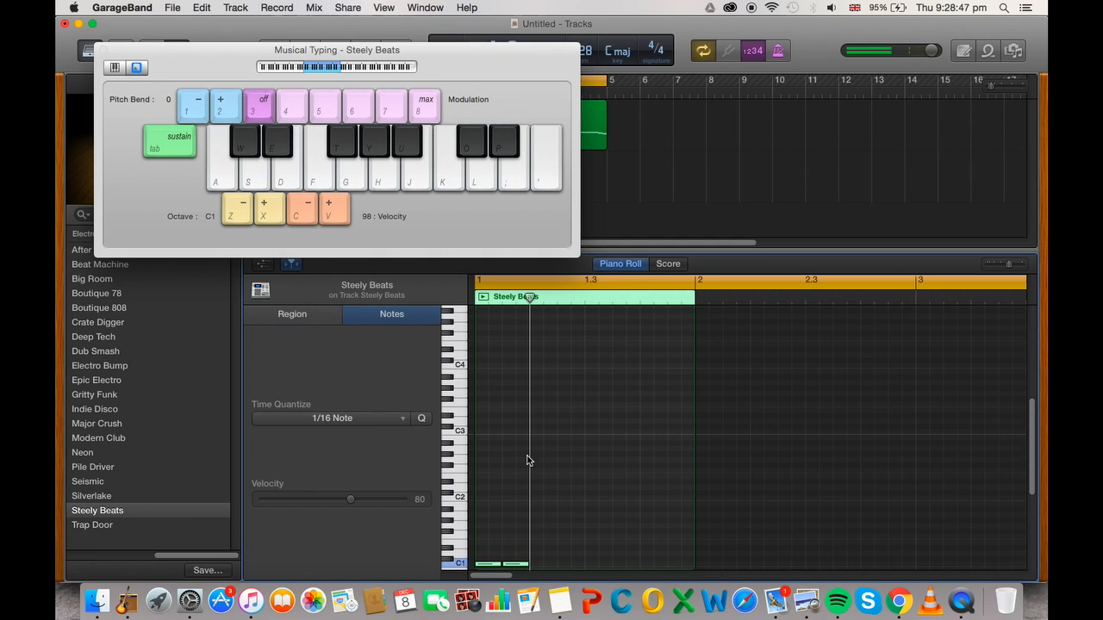
key(super+v)
key(super+v)
key(super+v)
key(super+v)
key(super+v)
key(super+v)
key(super+v)
key(super+v)
key(super+v)
key(super+v)
key(super+v)
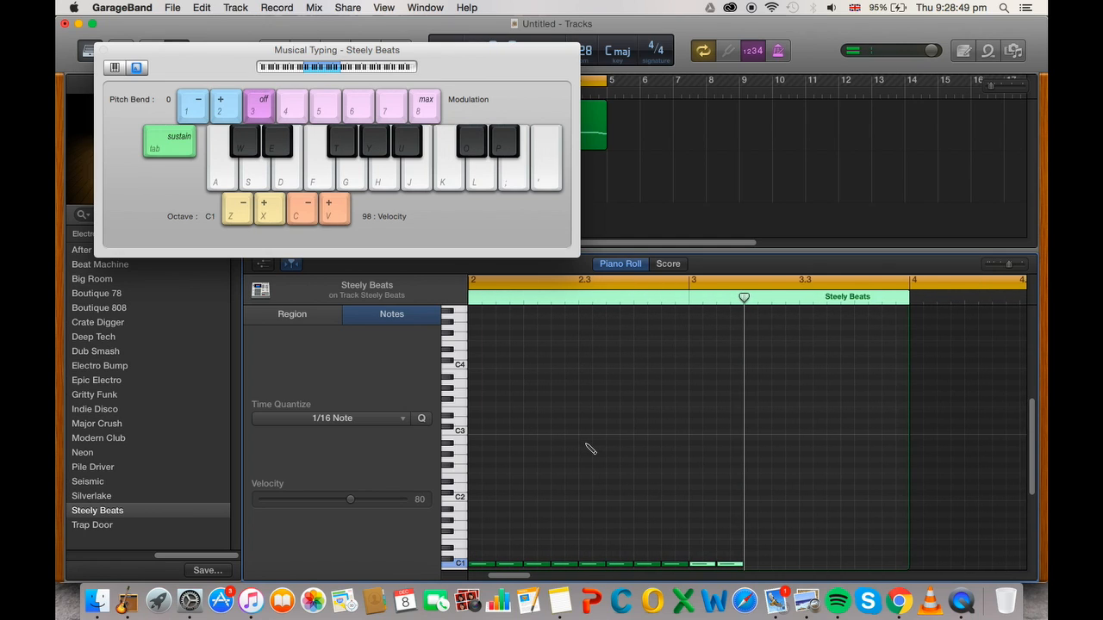
key(super+v)
key(super+v)
key(super+v)
key(super+v)
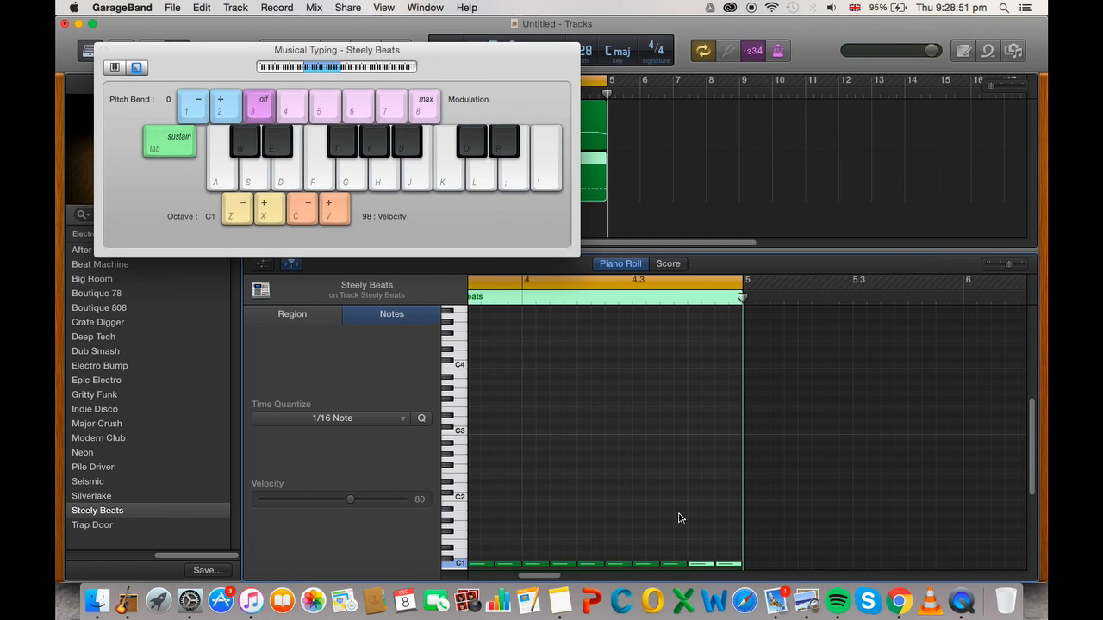
key(Return)
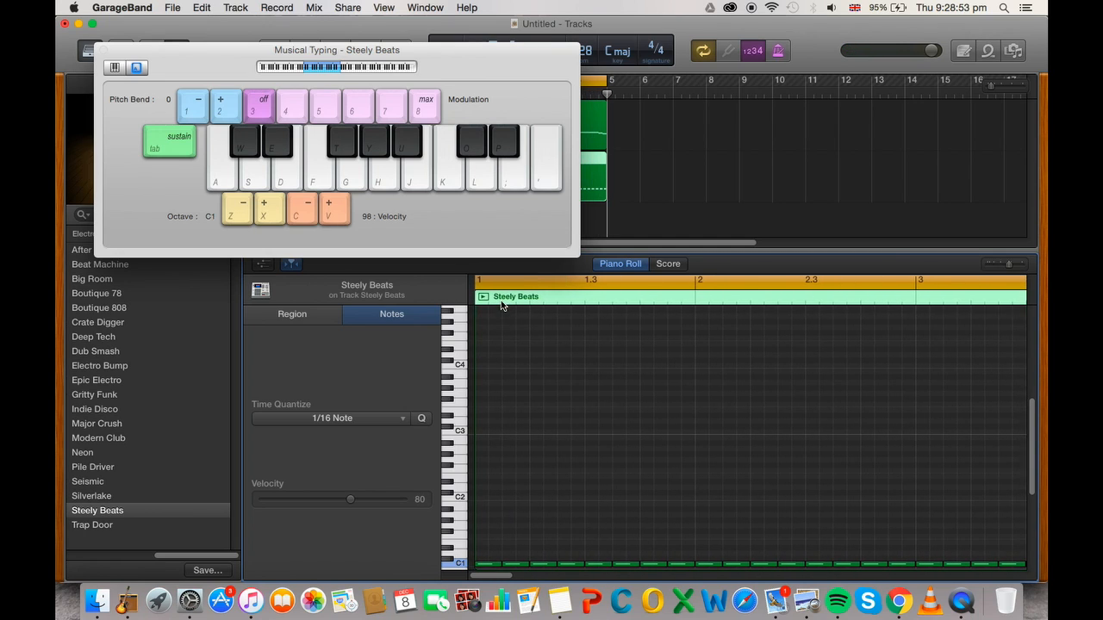
- Draw three half-beat snare notes on E1 in bar 1, on the off-beats of beats 1, 2 and 3
click(502, 298)
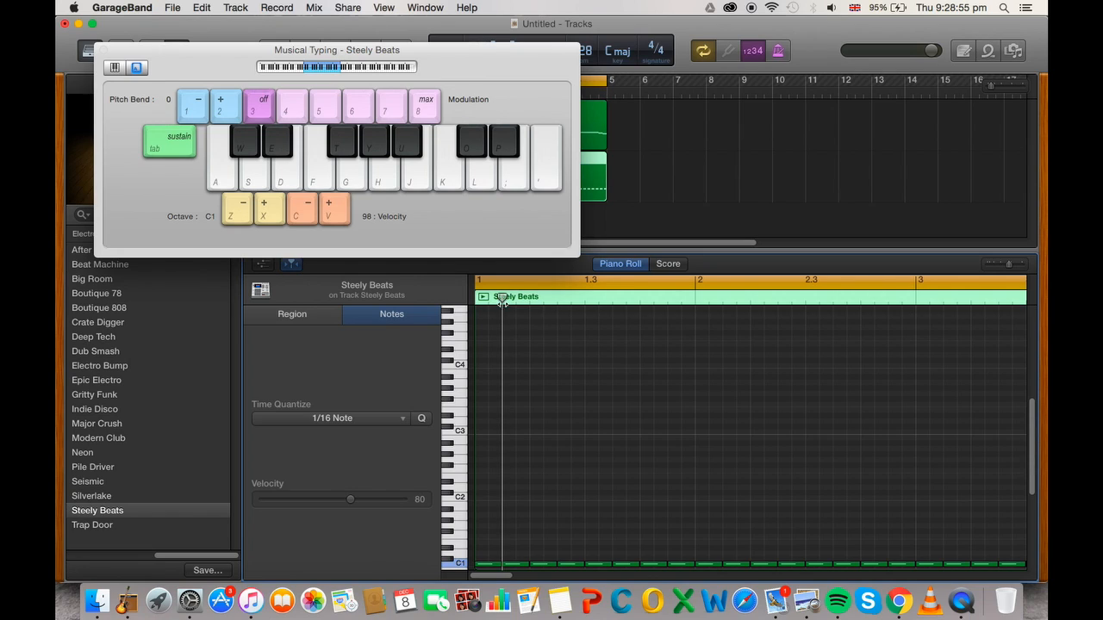
super+click(507, 542)
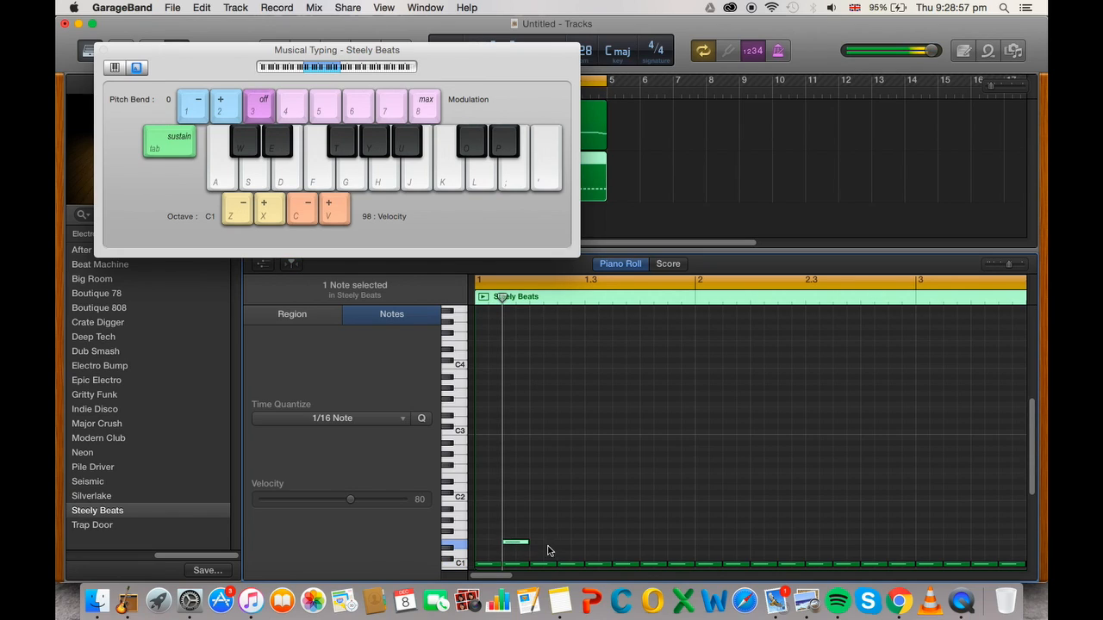
super+click(561, 542)
super+click(617, 537)
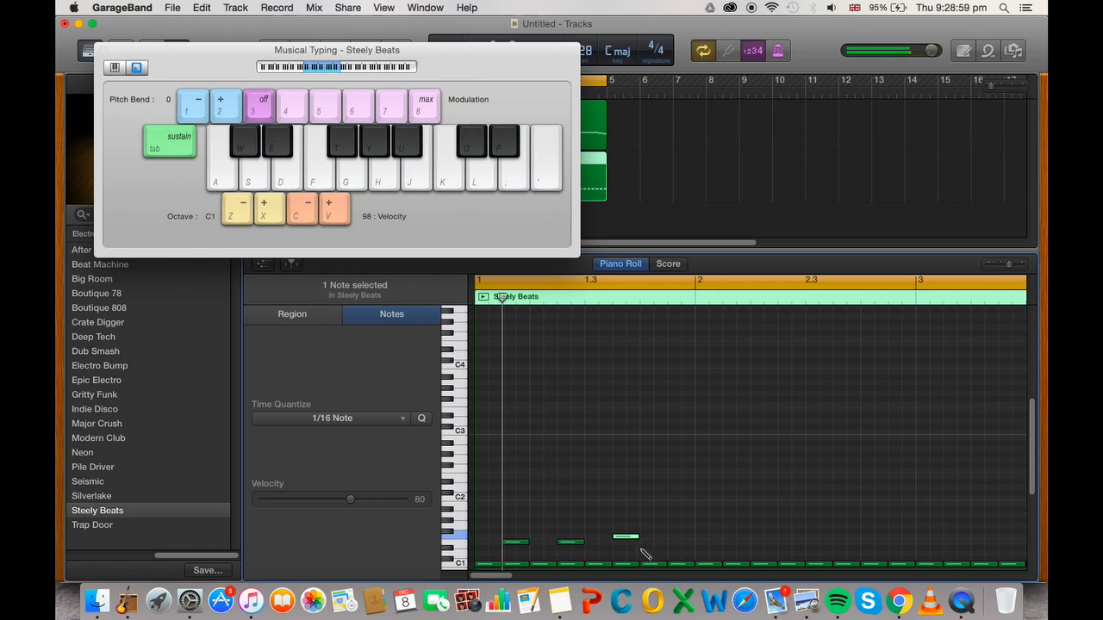
drag(632, 537, 632, 541)
- Copy the three E1 snare notes, paste them end to end into bar 4, and add a half-beat snare note at the end
drag(498, 552, 661, 532)
key(super+c)
key(super+v)
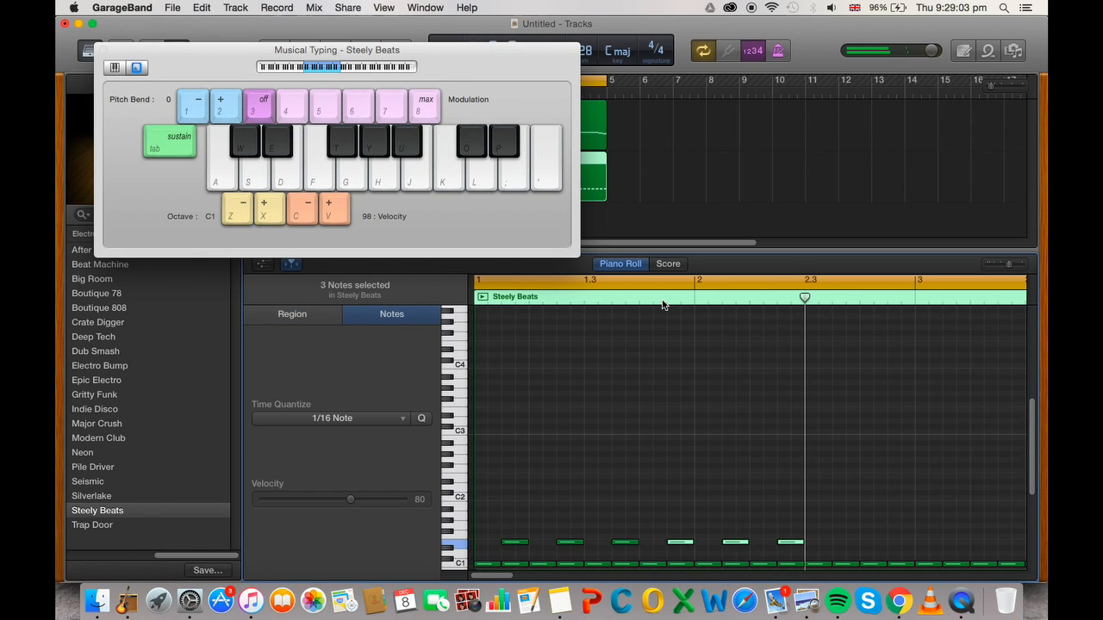
key(super+v)
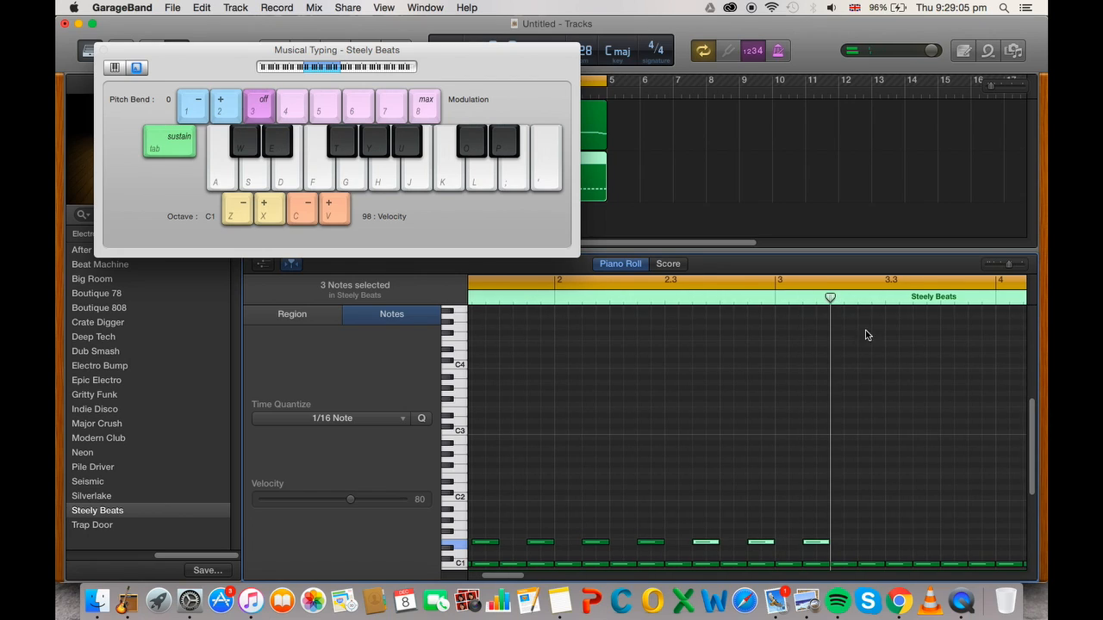
key(super+v)
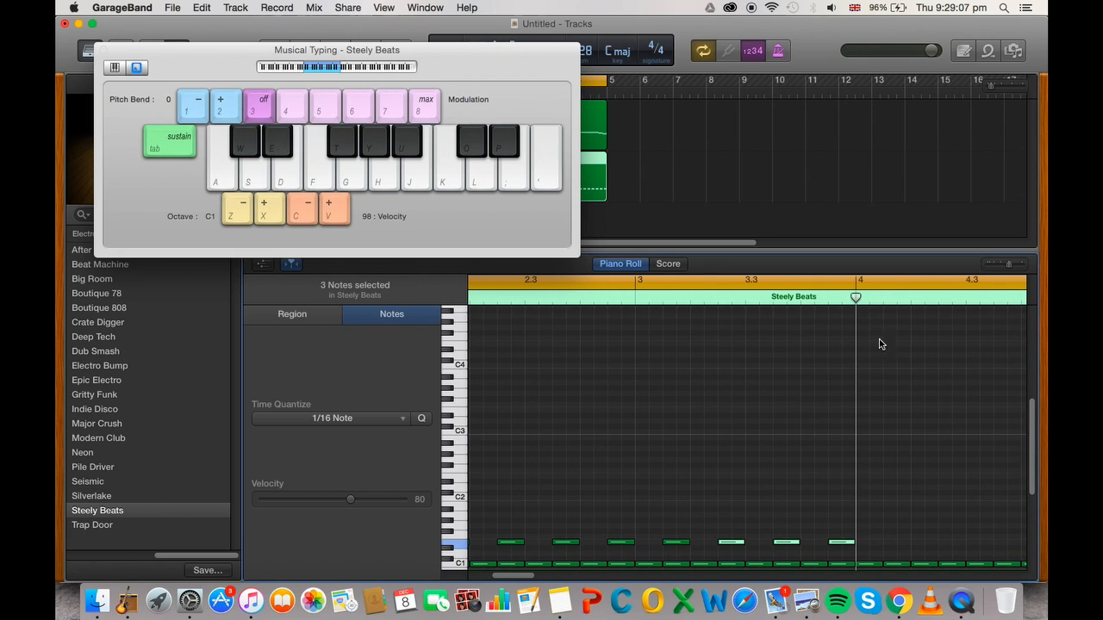
key(super+v)
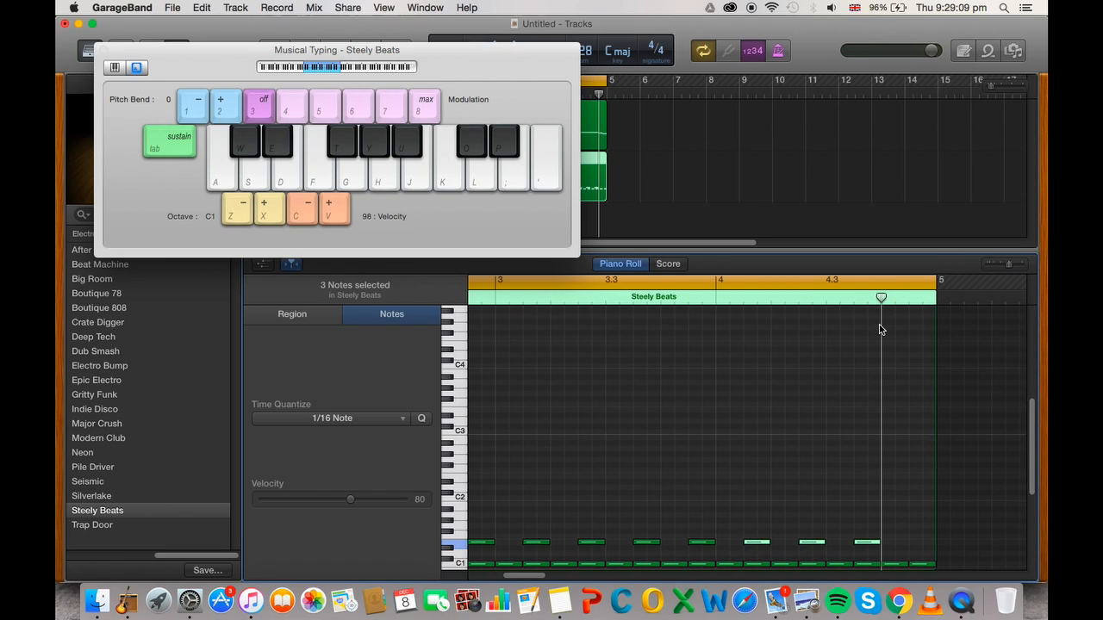
super+click(913, 543)
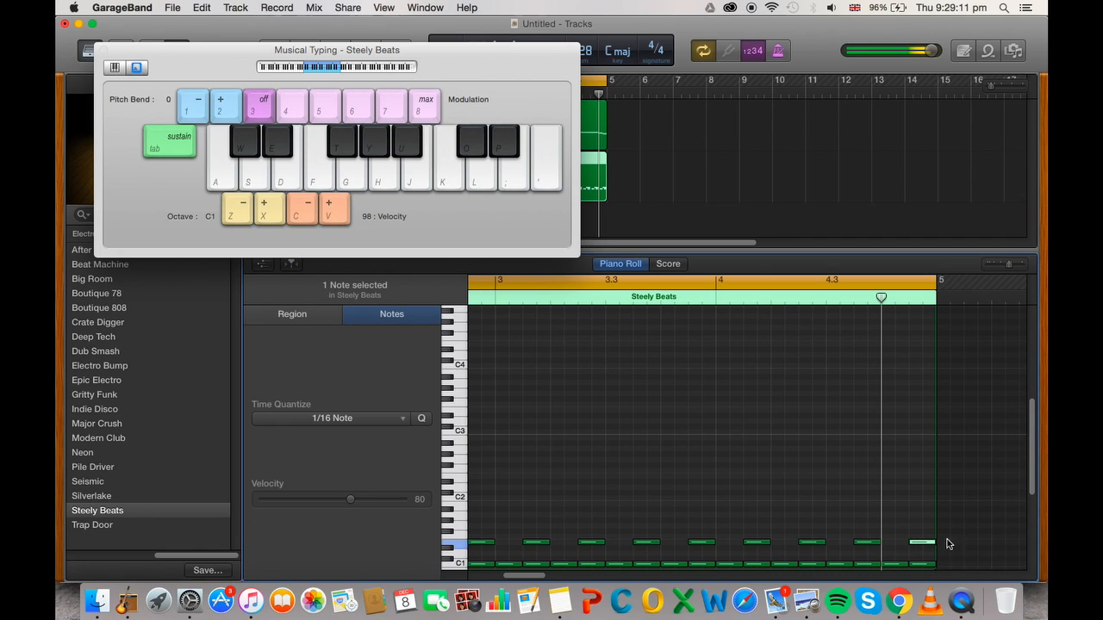
- Close Musical Typing, raise the Kick and Snare levels further in the Steely Beats Smart Controls, and play back the loop
click(105, 49)
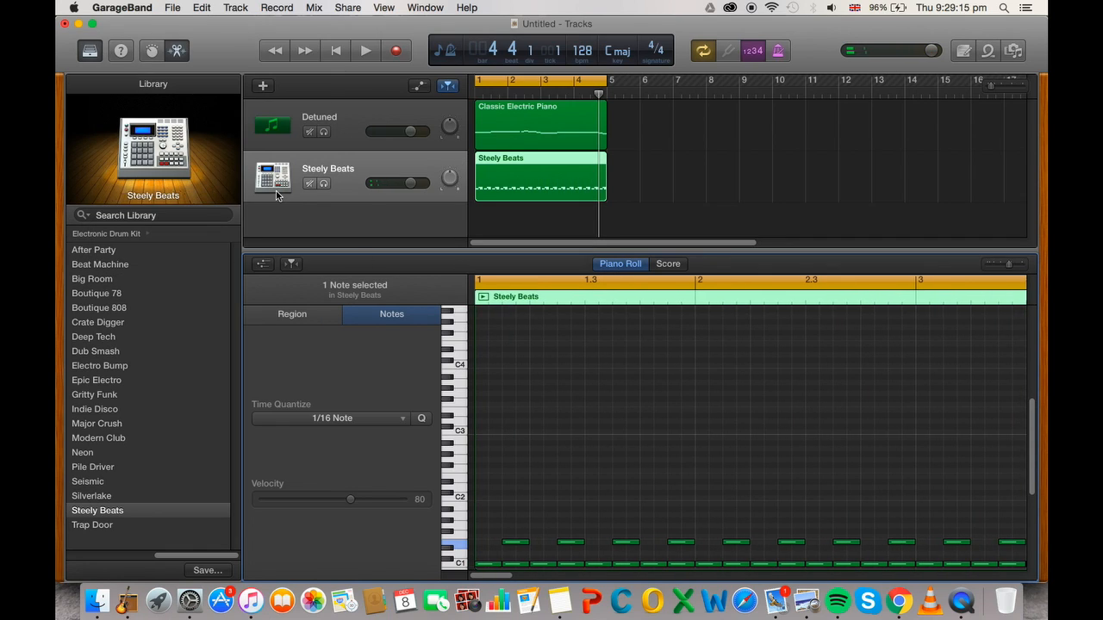
click(152, 50)
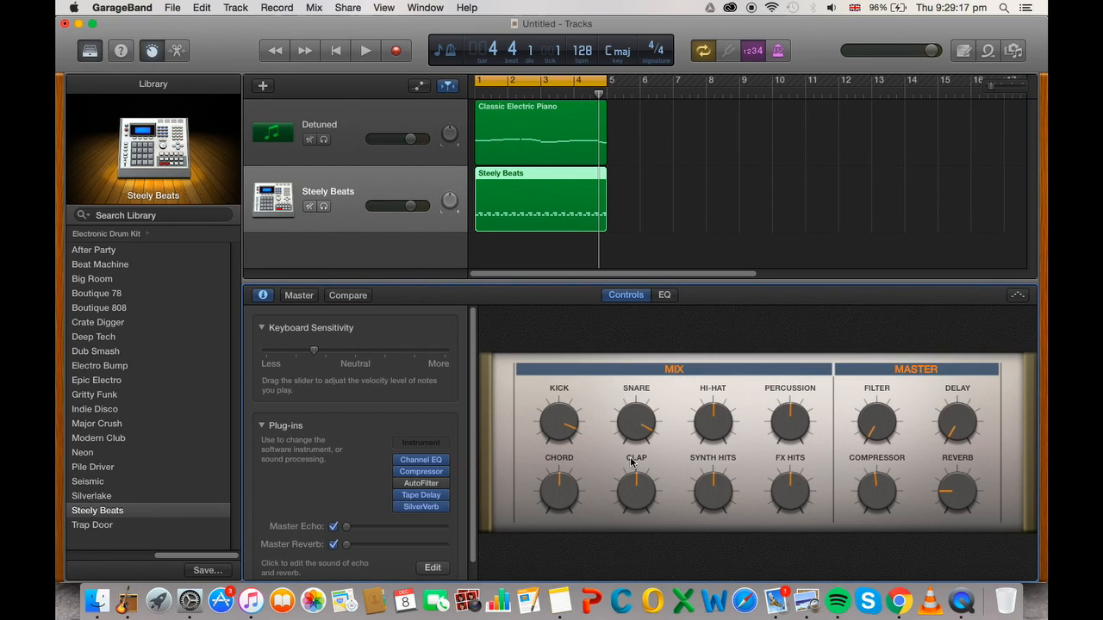
drag(642, 435, 642, 443)
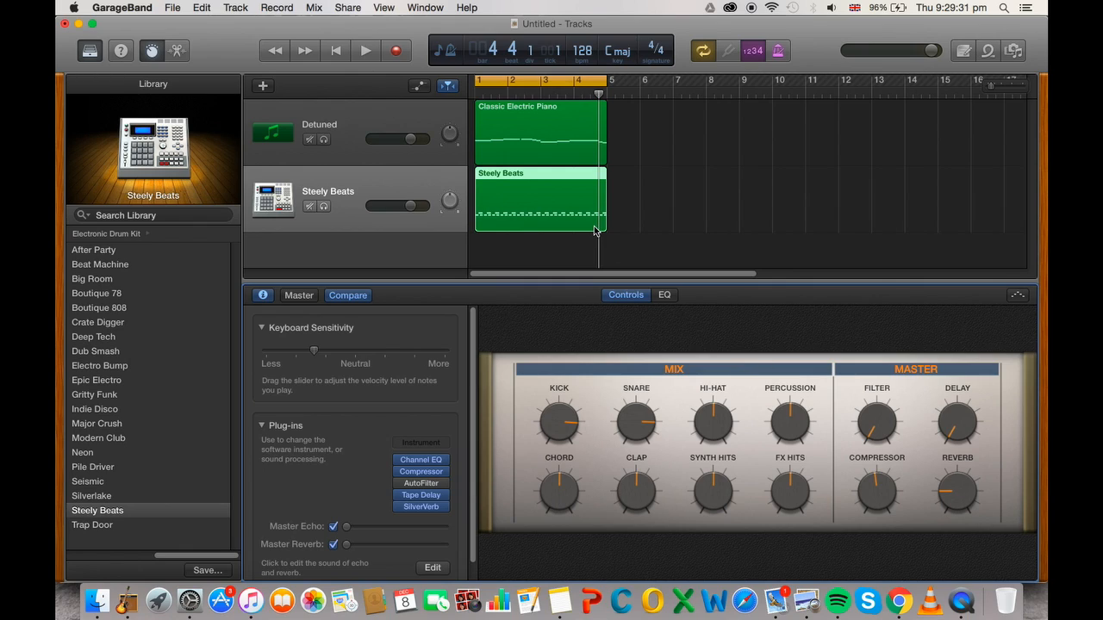
key(space)
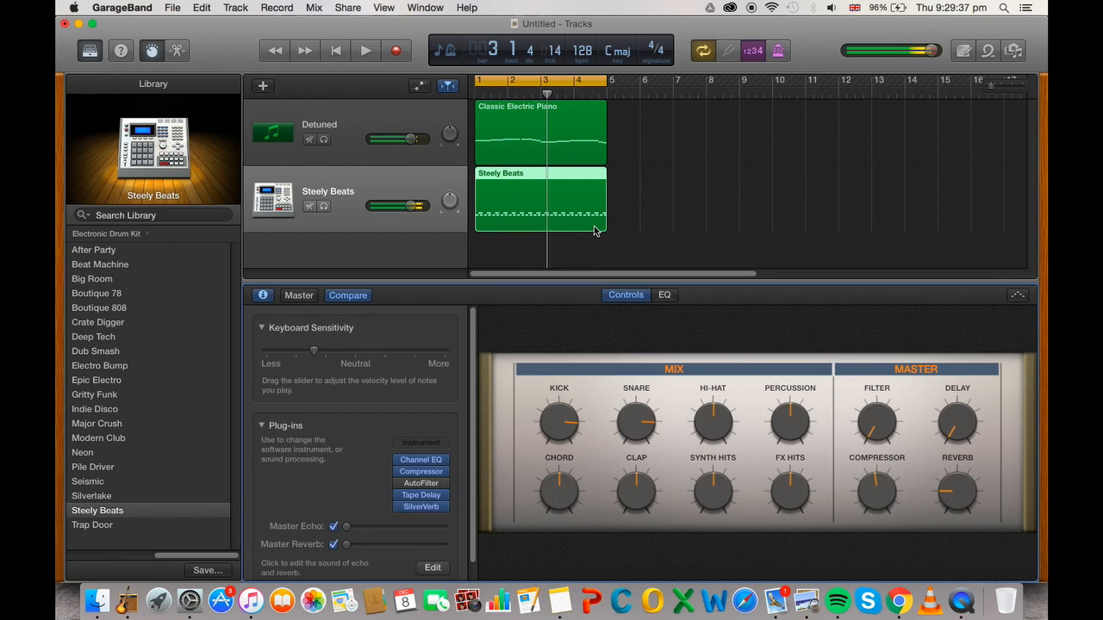
key(space)
- Reopen the Steely Beats region in the Piano Roll and delete all notes except the first C1 kick note
double_click(552, 193)
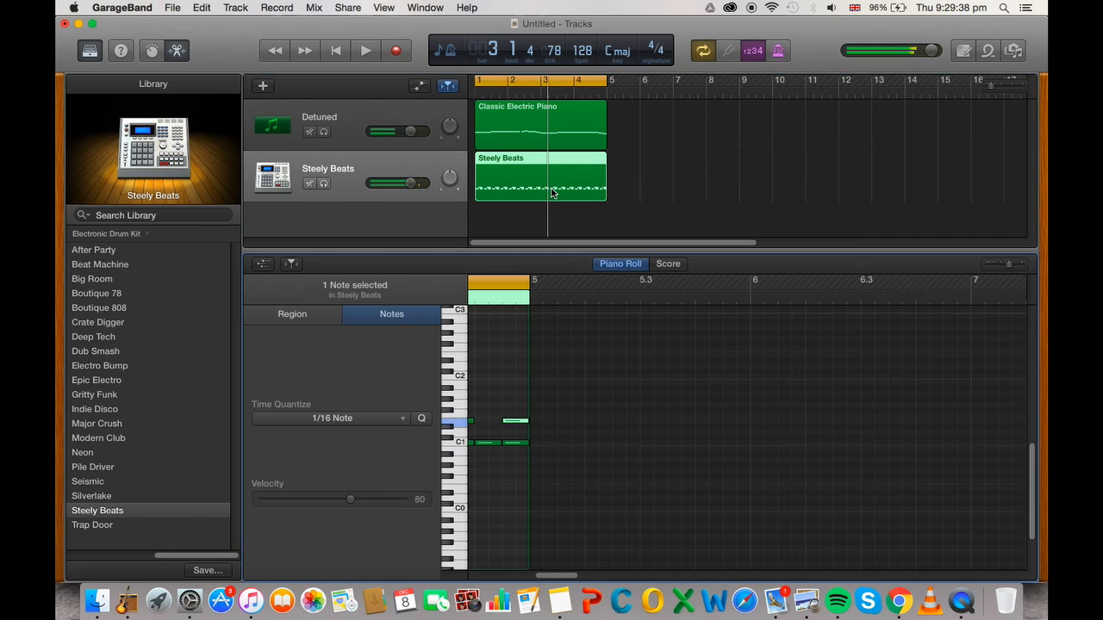
scroll(532, 418, left, 10)
click(514, 422)
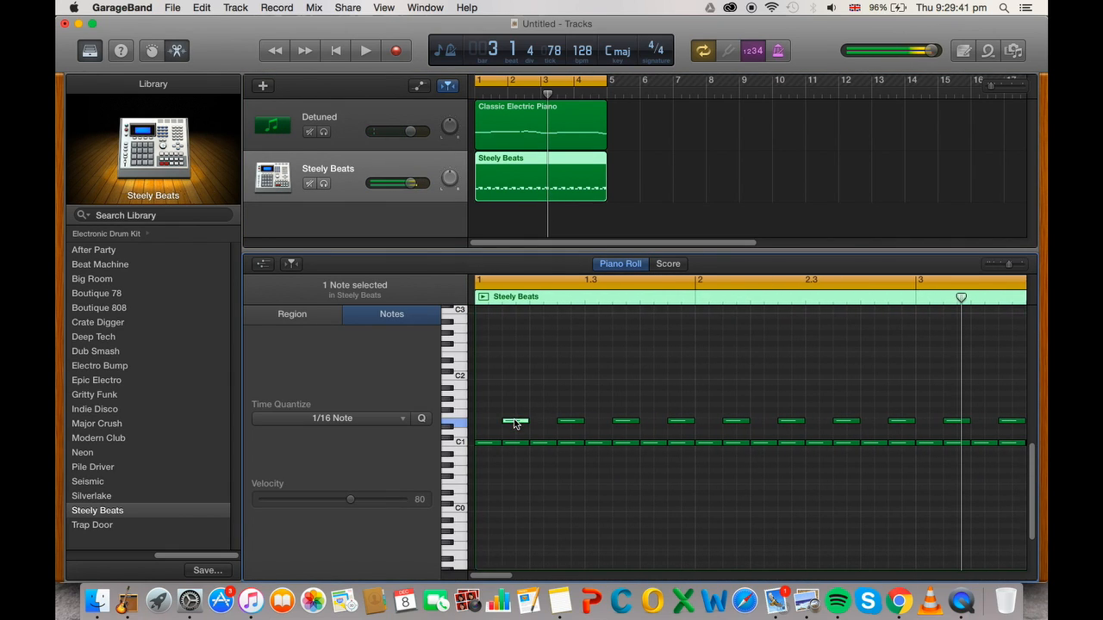
click(522, 418)
drag(510, 394, 961, 487)
key(Delete)
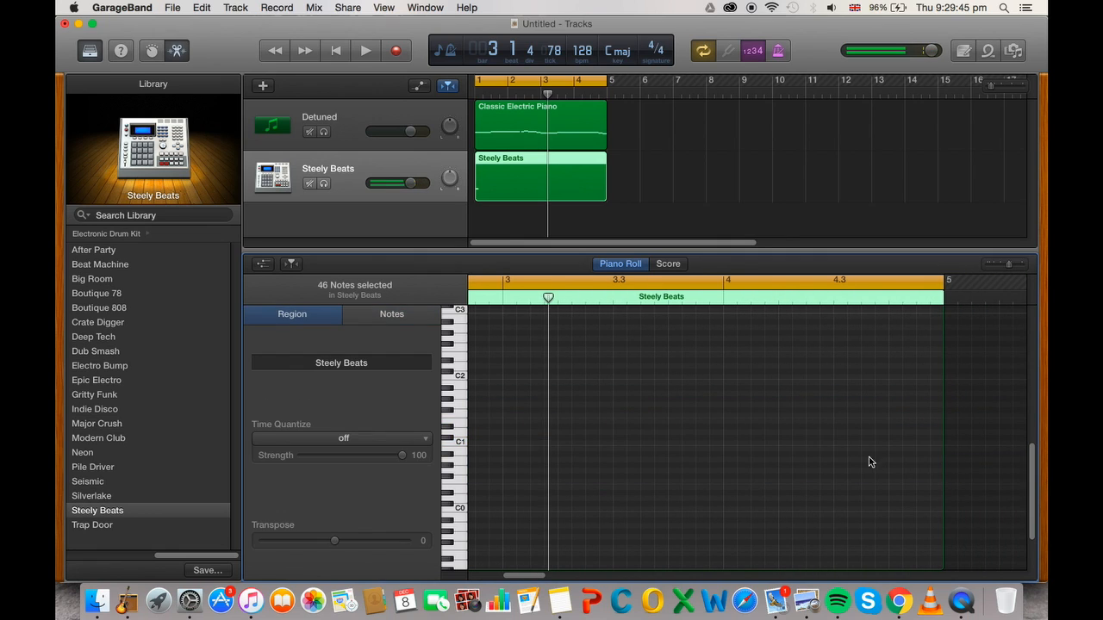
- Lengthen the first C1 kick to one beat, then draw a one-beat kick on C1 and snare on E1 at beat 2
scroll(810, 427, left, 8)
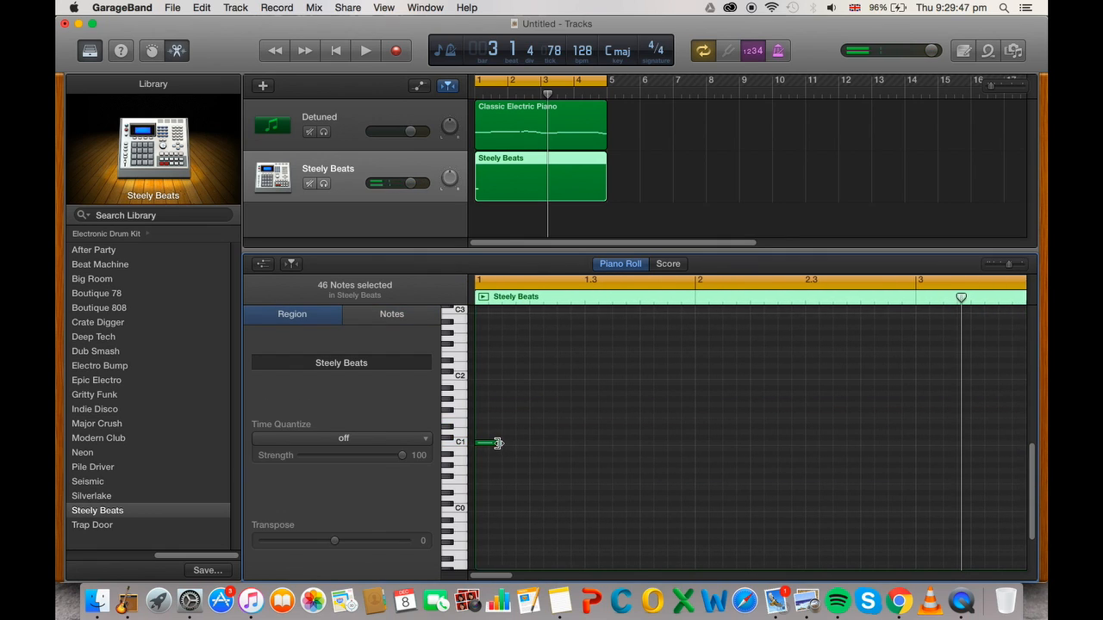
drag(500, 443, 542, 421)
super+click(535, 444)
super+click(530, 417)
click(551, 453)
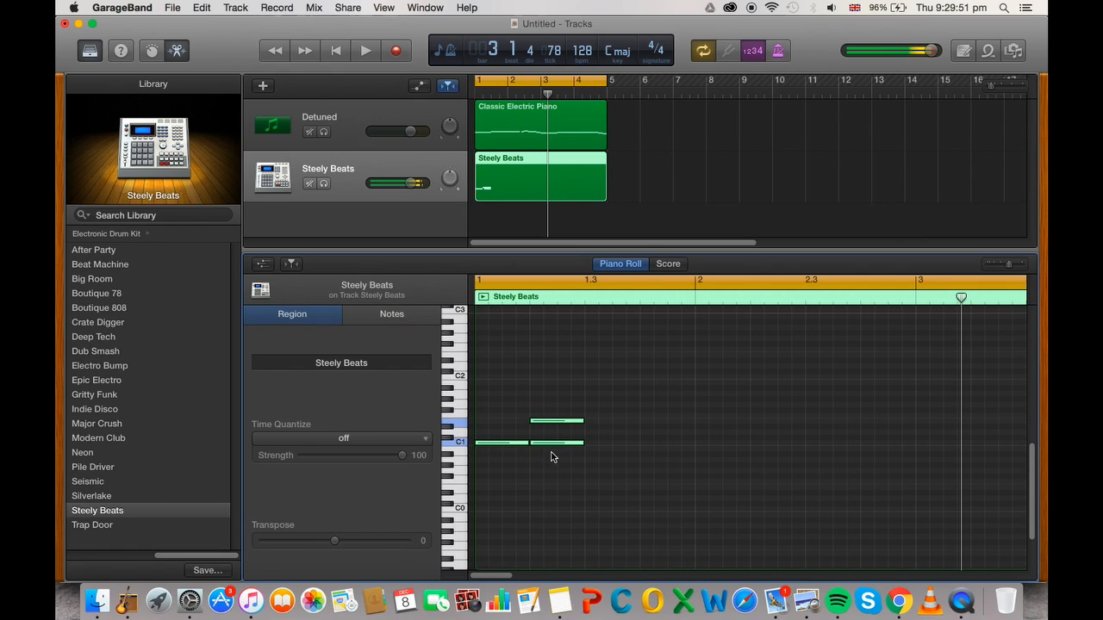
- Copy the two-beat kick and snare pattern, paste it end to end until it fills four bars, and play back the loop
click(587, 301)
key(super+v)
key(super+v)
key(super+v)
key(super+v)
key(super+v)
key(super+v)
key(super+v)
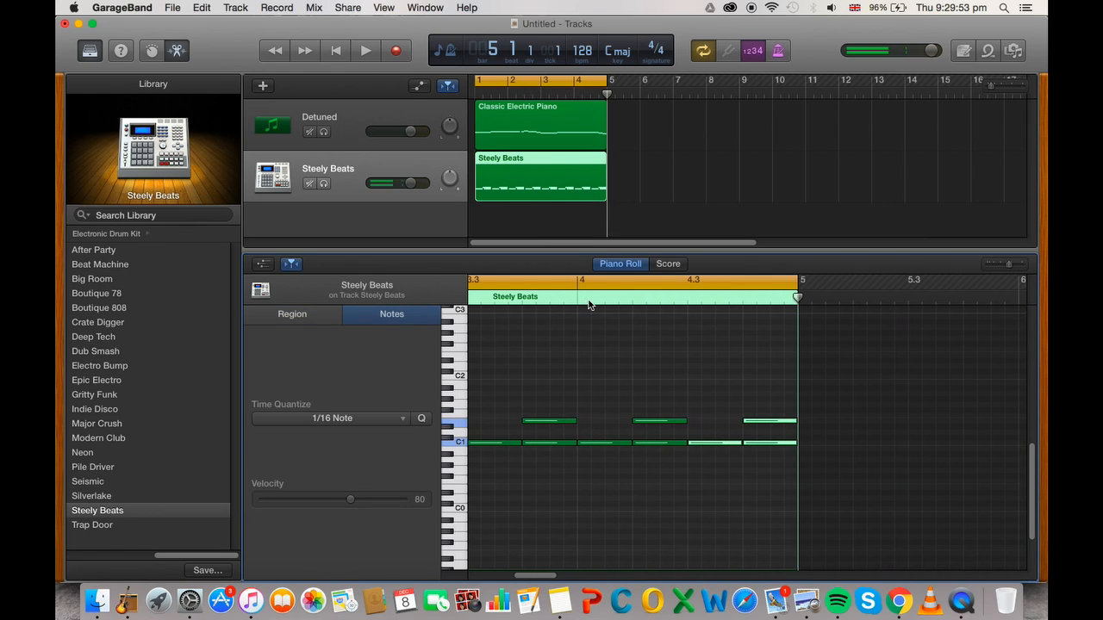
key(space)
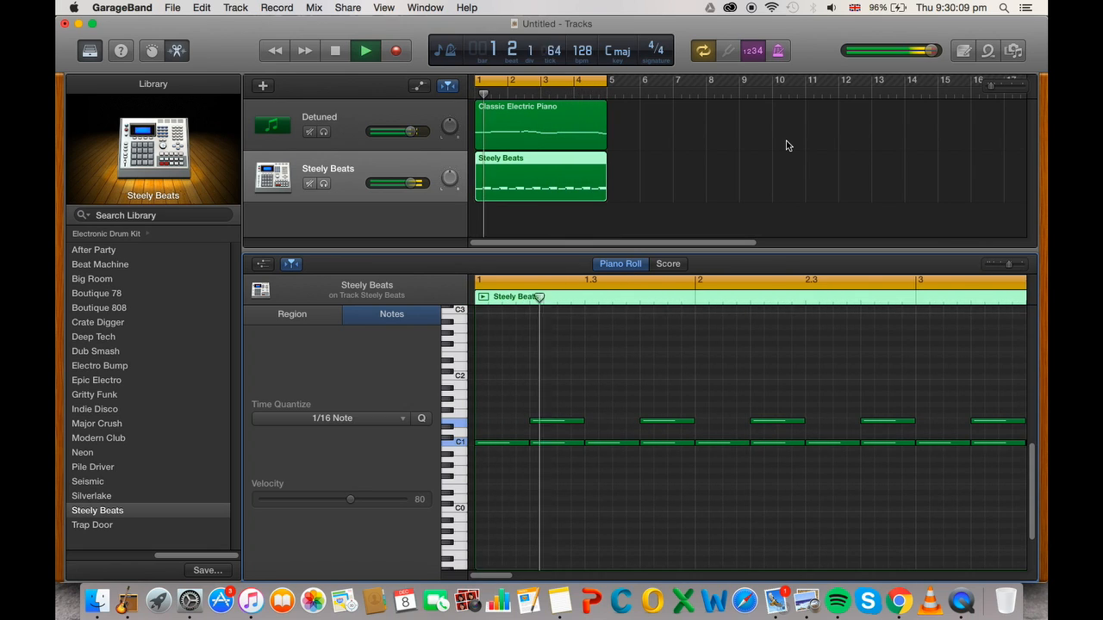
key(space)
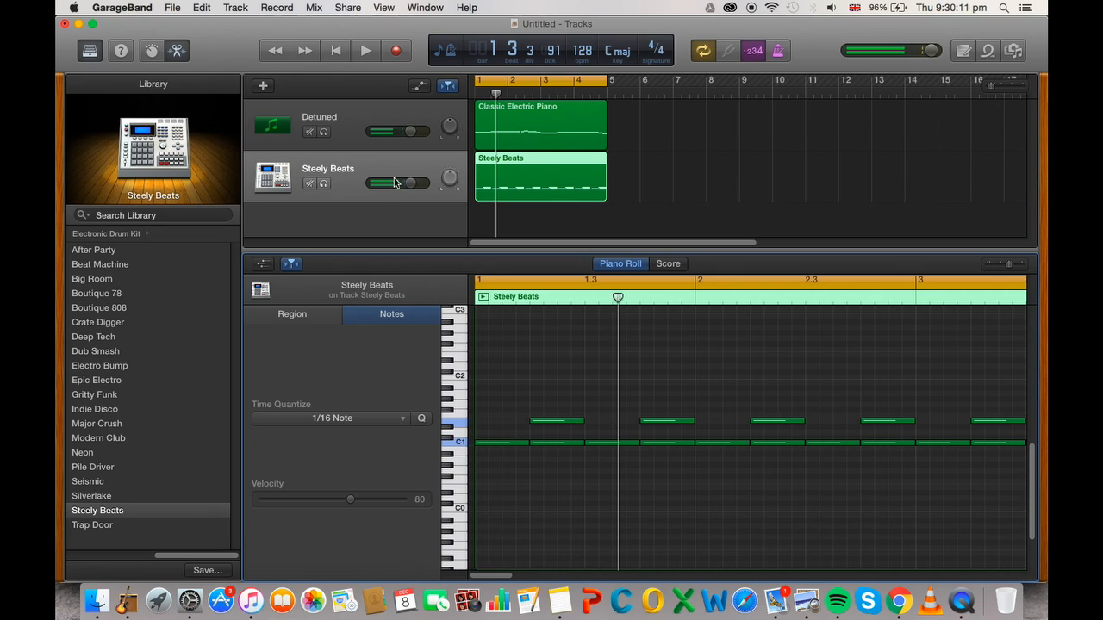
- Add a software instrument track below Steely Beats and assign it the Subby Bass sound from a library search for "subby bass"
right_click(360, 177)
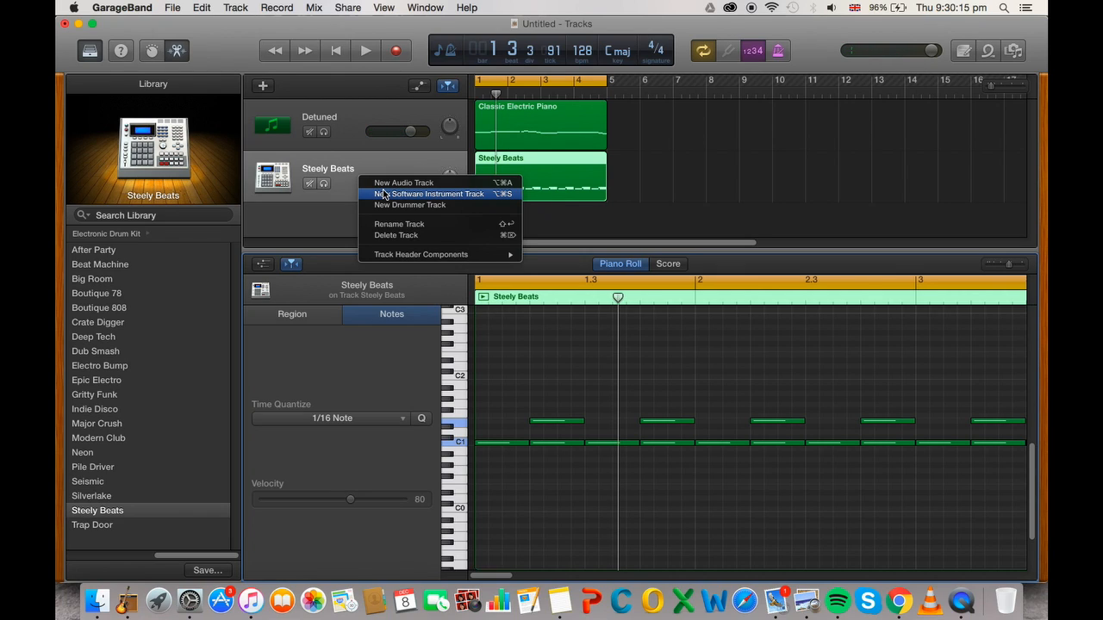
click(384, 195)
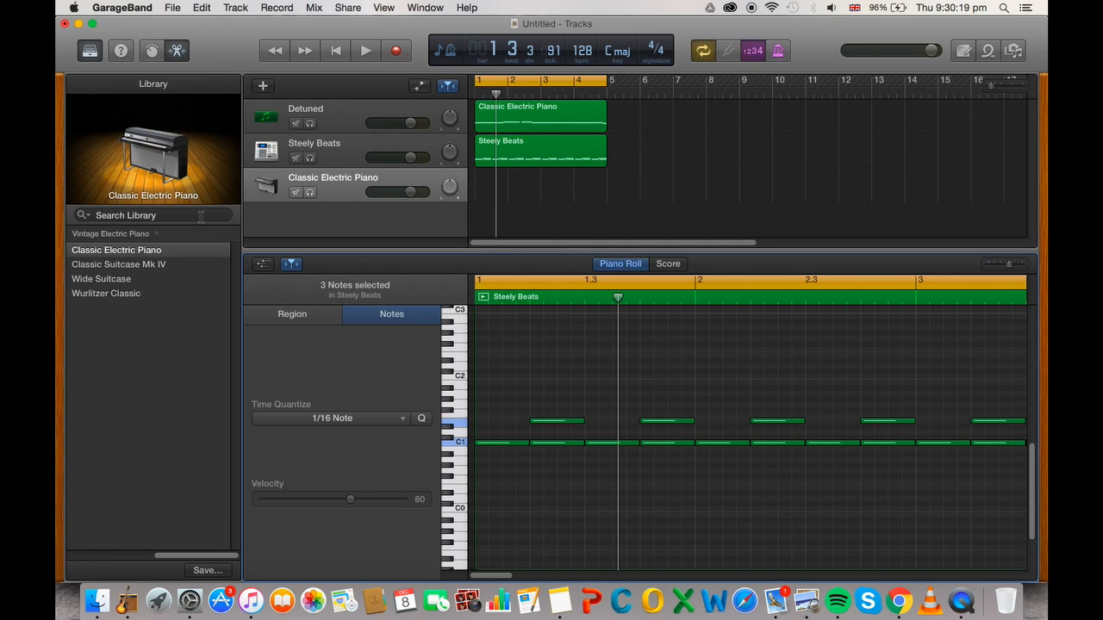
click(198, 216)
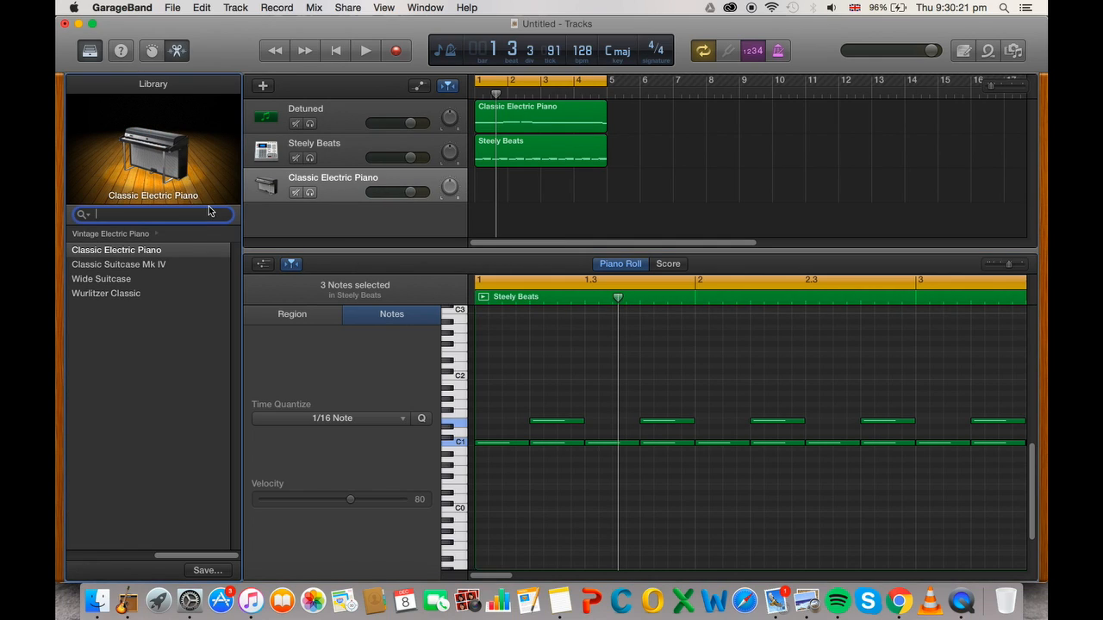
text(sub)
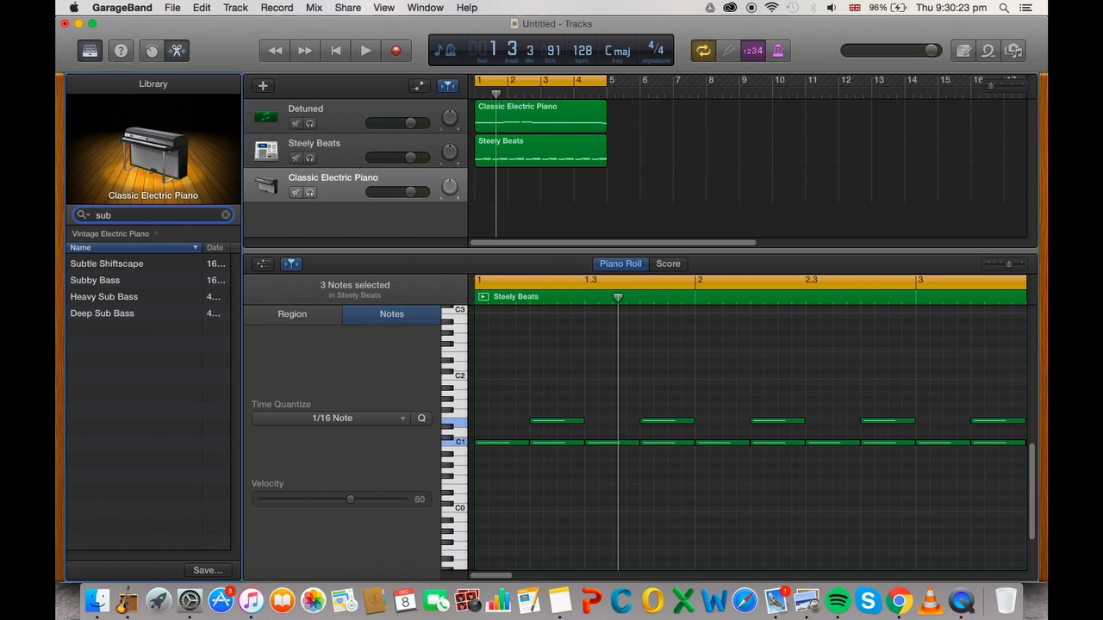
text(by bass)
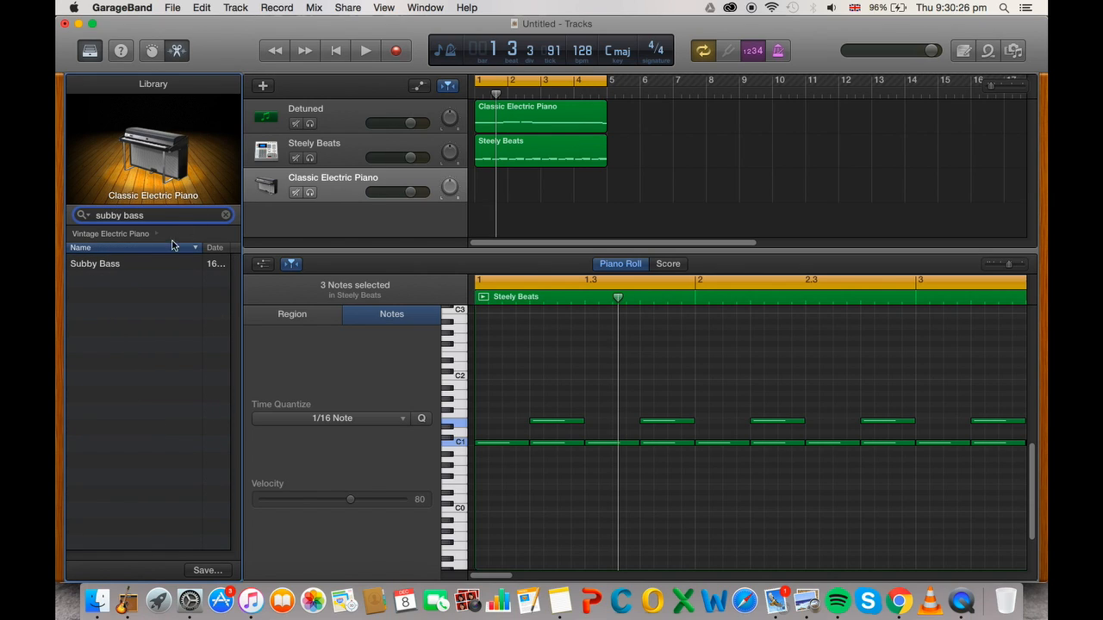
click(160, 264)
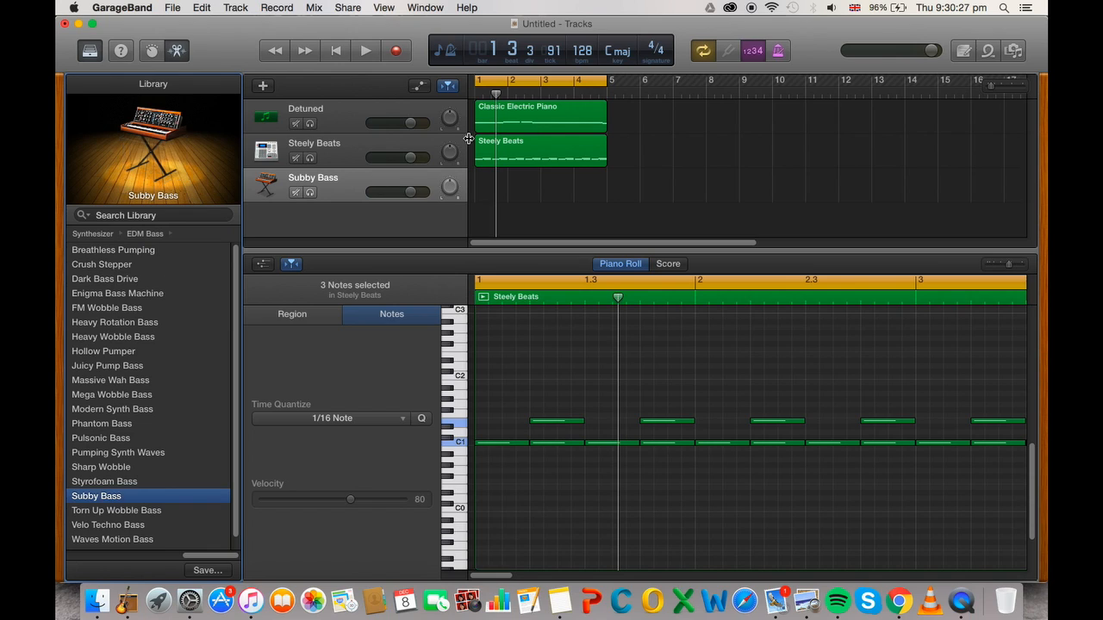
- Copy all notes of the Classic Electric Piano melody and paste them into a new Subby Bass region starting at bar 1
click(515, 110)
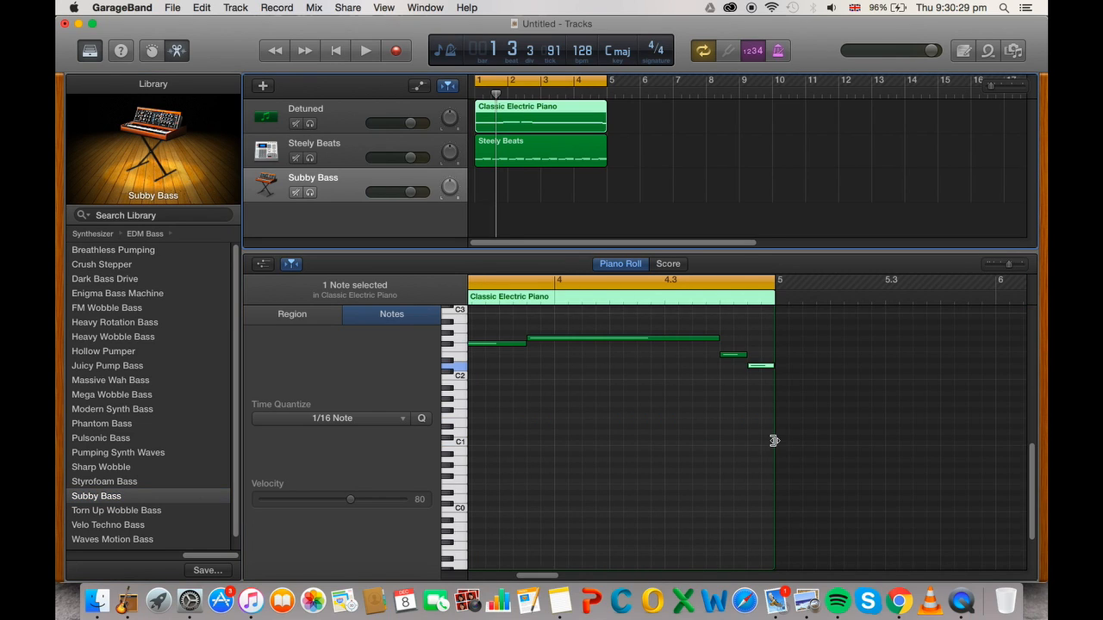
drag(1009, 264, 1001, 265)
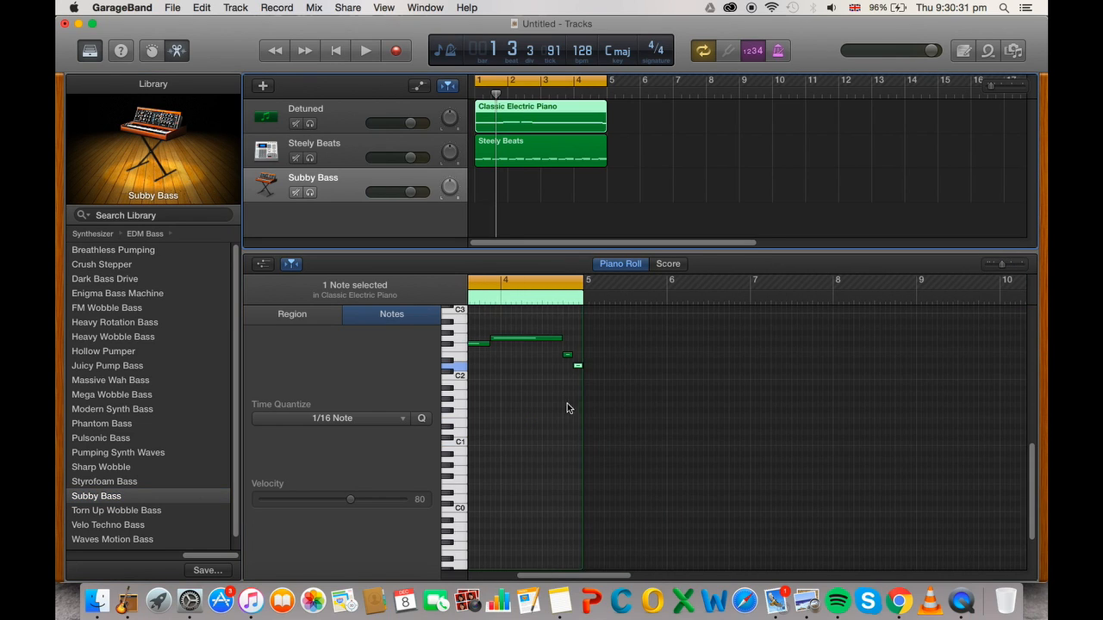
scroll(538, 426, up, 3)
drag(578, 441, 404, 325)
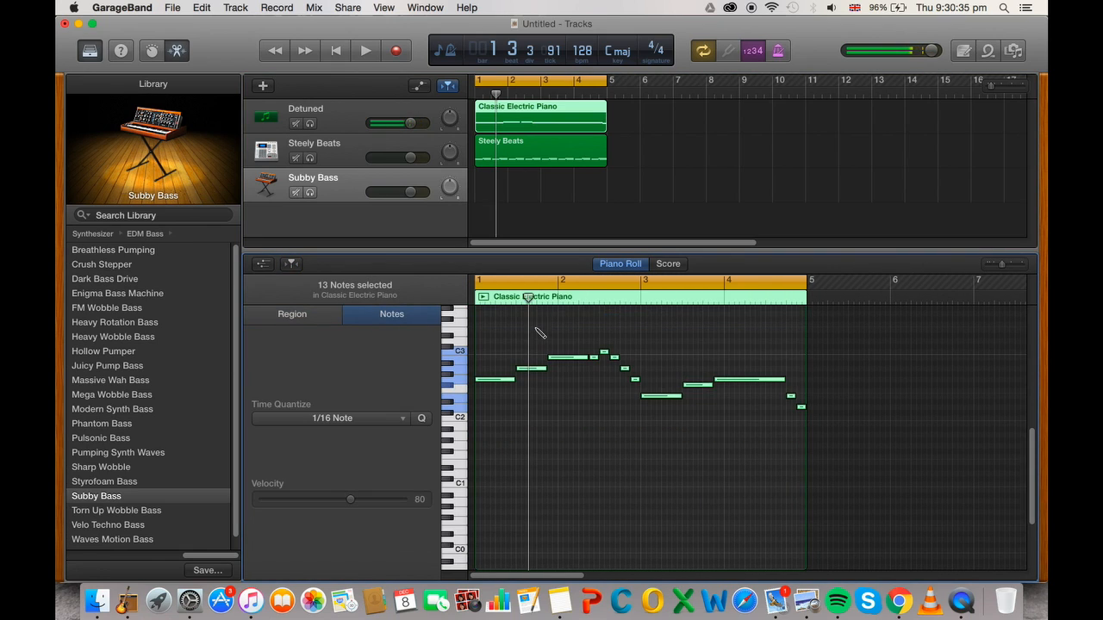
super+click(485, 194)
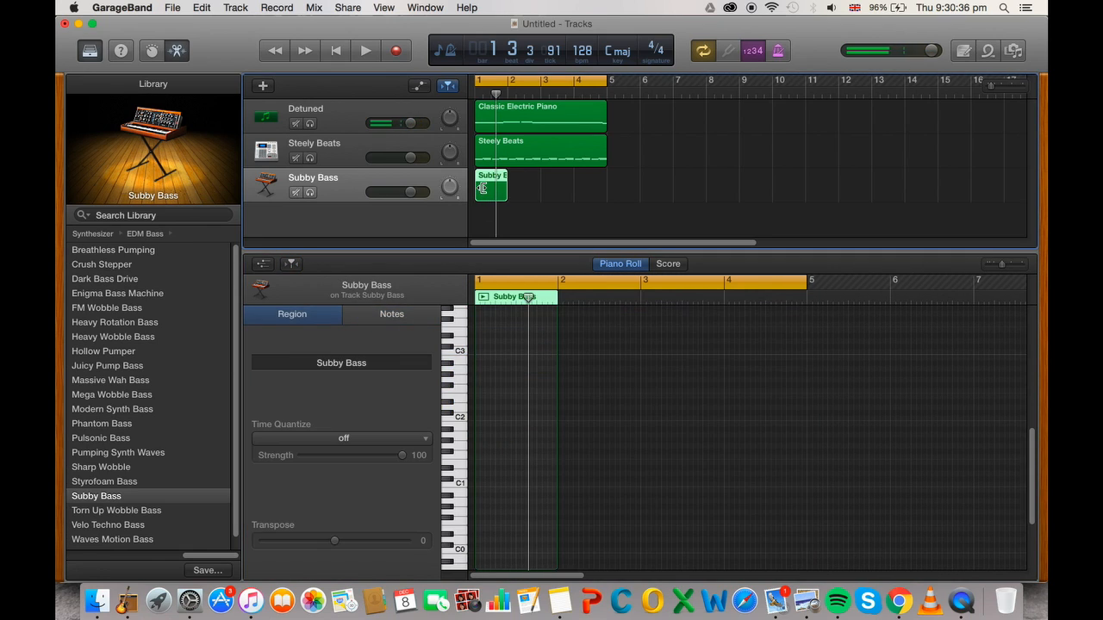
click(472, 93)
key(super+v)
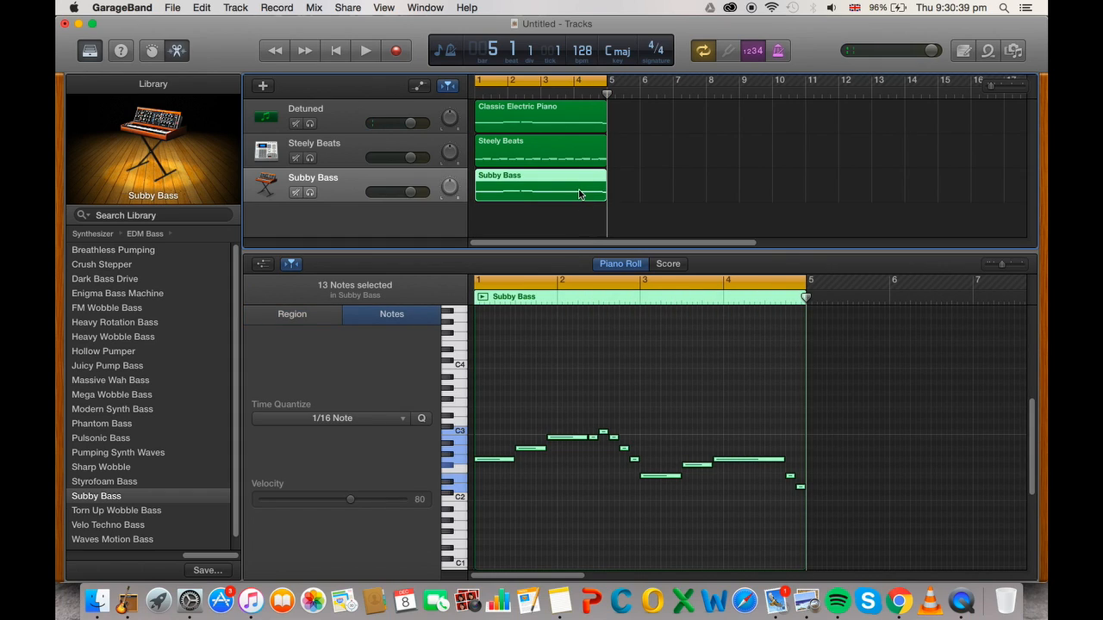
- Solo the Subby Bass track, play it from bar 1, and lower its volume slightly
click(472, 88)
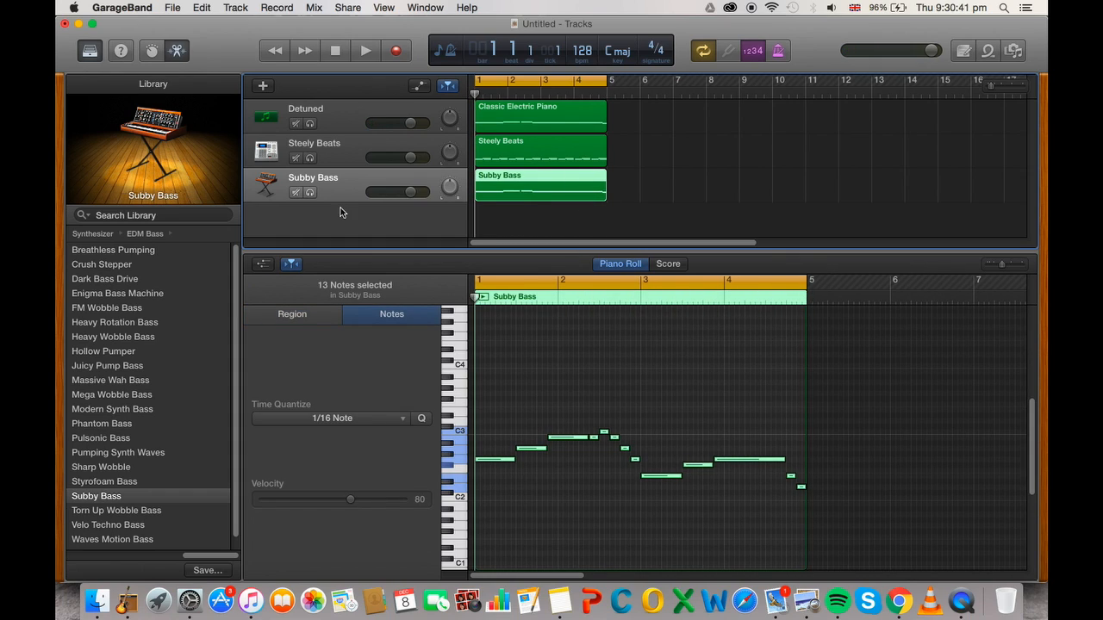
click(310, 193)
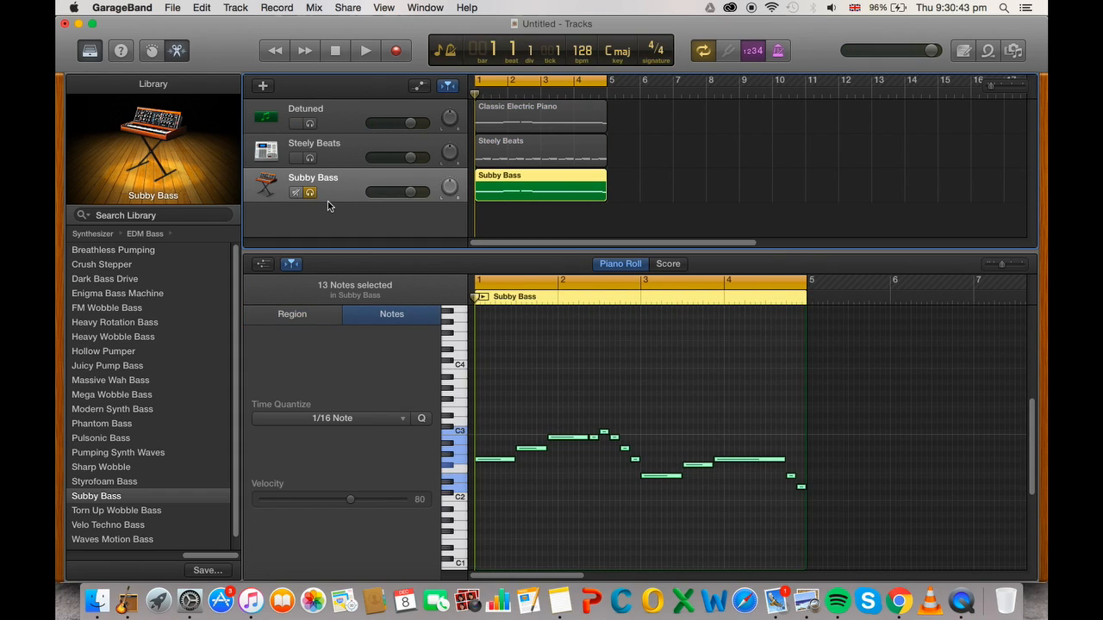
key(space)
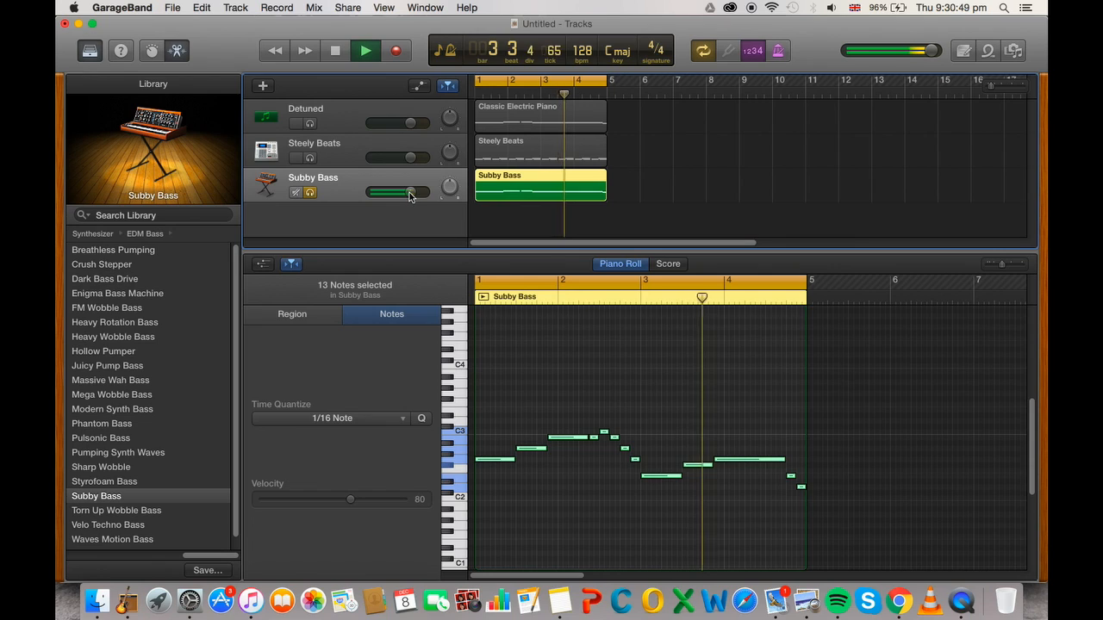
drag(410, 193, 405, 193)
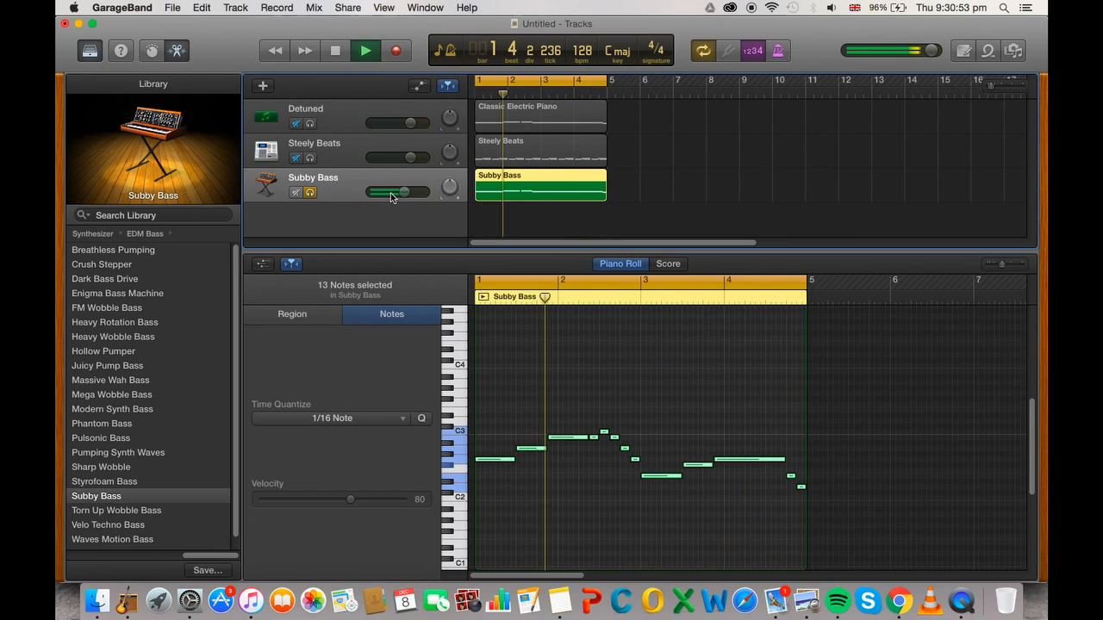
key(space)
- Turn off solo on the Subby Bass track and play back the full loop with all three tracks
click(310, 195)
key(space)
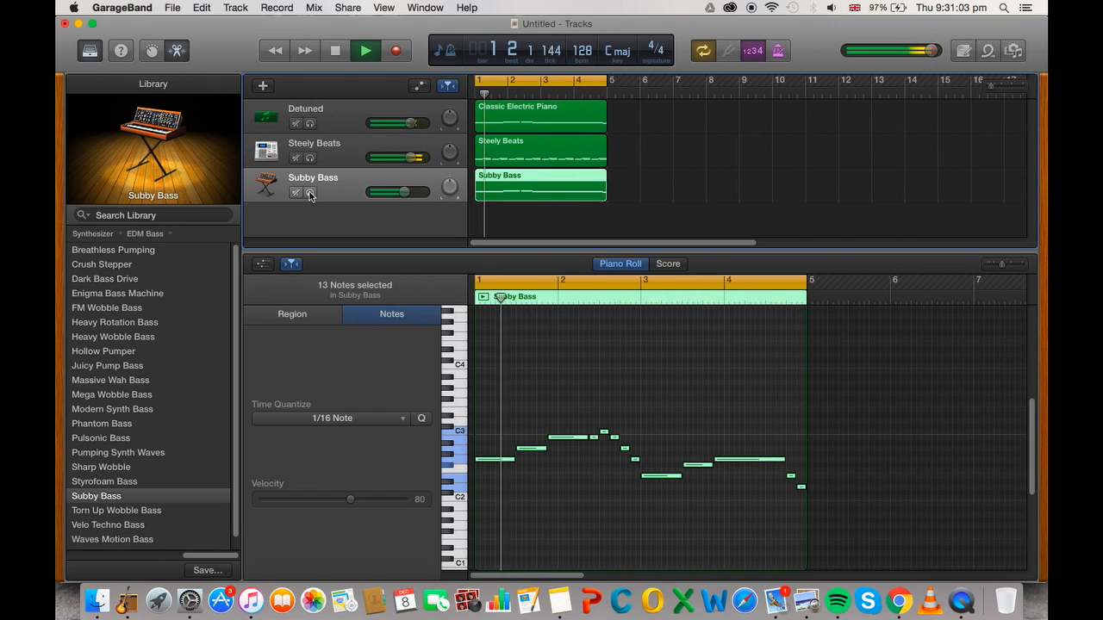
key(space)
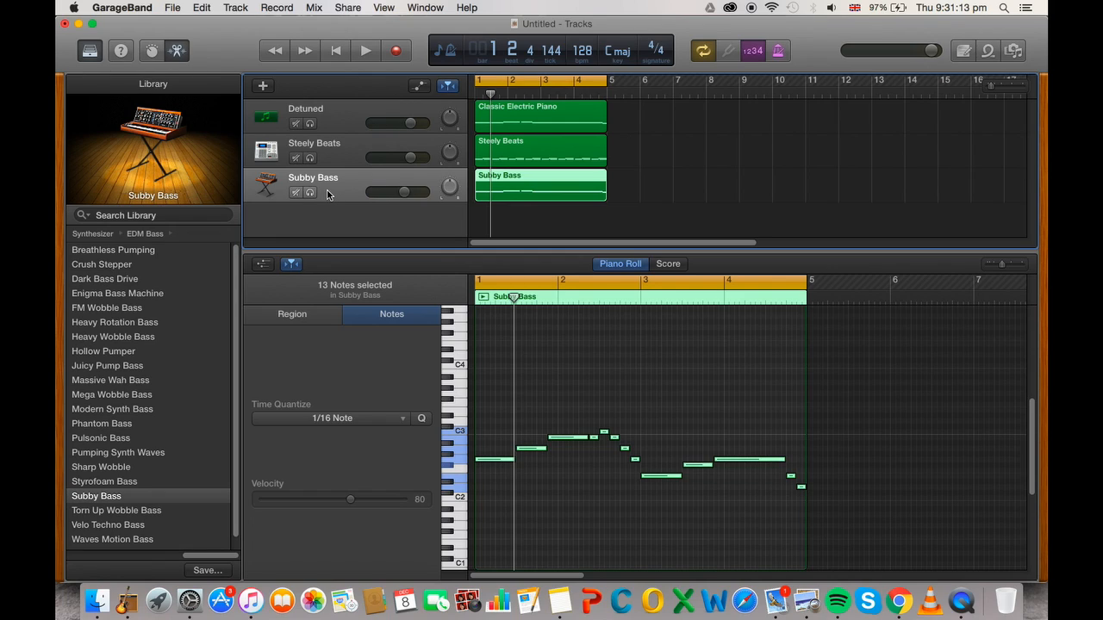
- Add a software instrument track below Subby Bass and assign it the Fluid Bass sound from a library search for "fluid bass"
right_click(328, 192)
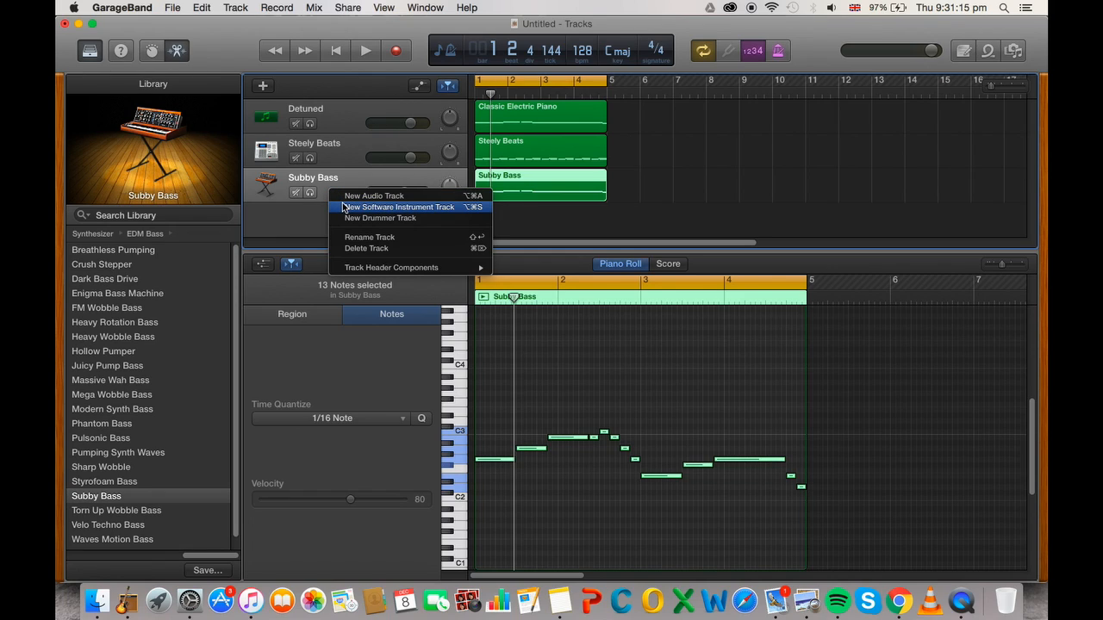
click(343, 208)
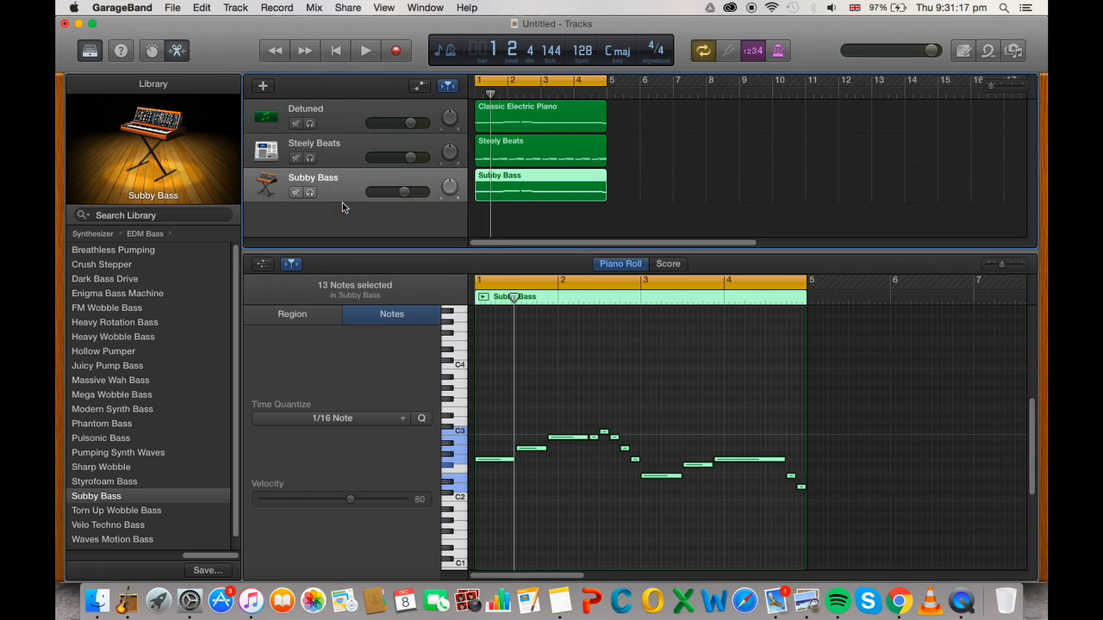
click(186, 214)
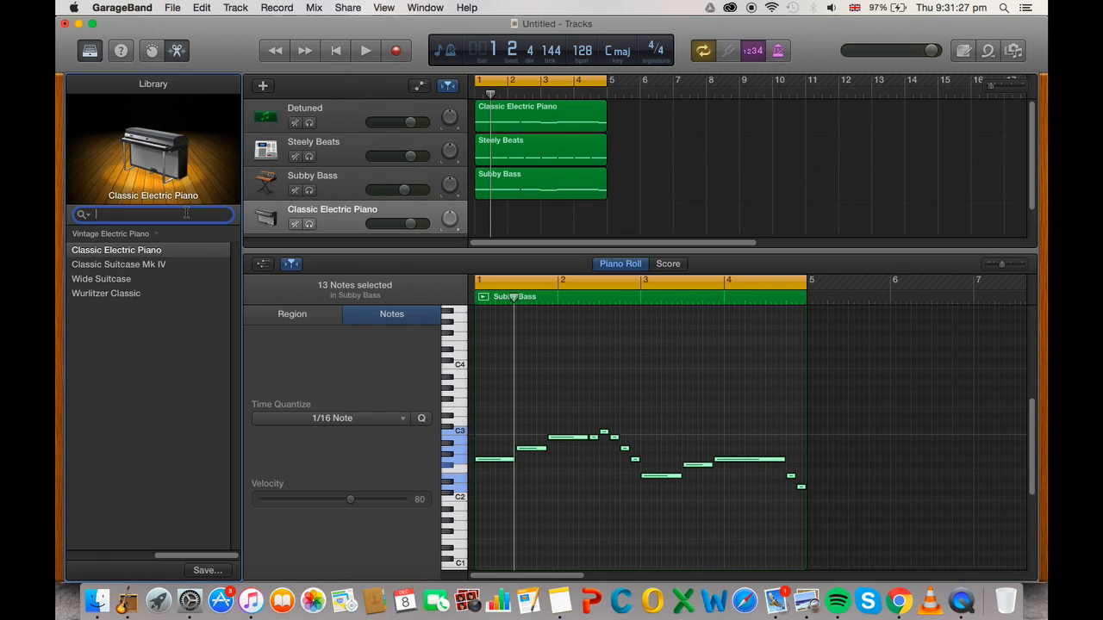
text(fluid bass)
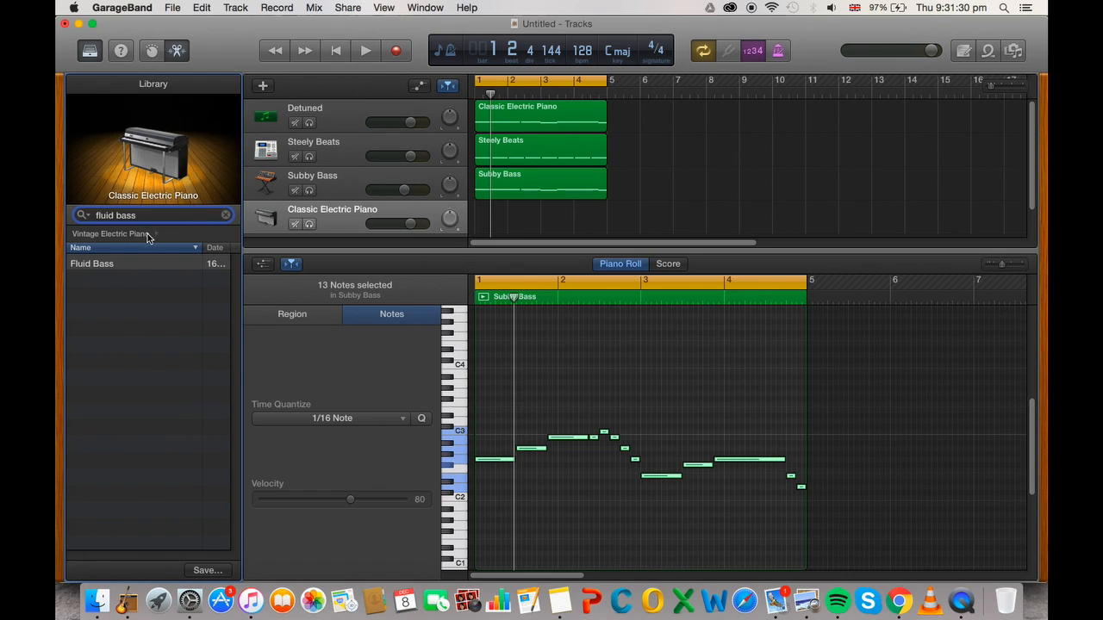
click(147, 264)
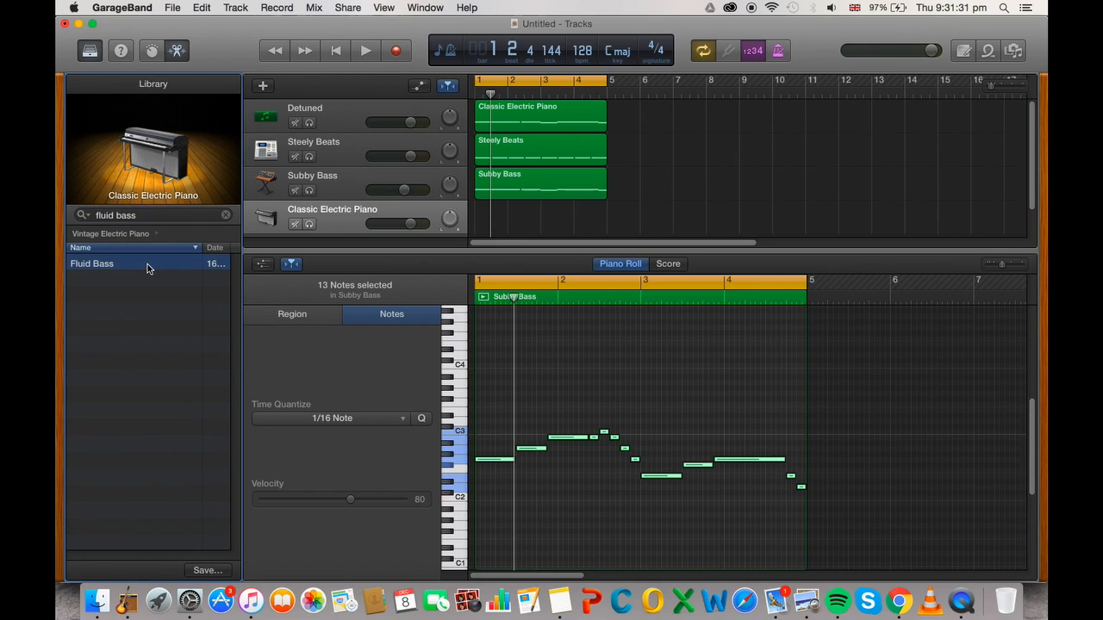
- Audition the Fluid Bass sound with Musical Typing and close its window
key(super+k)
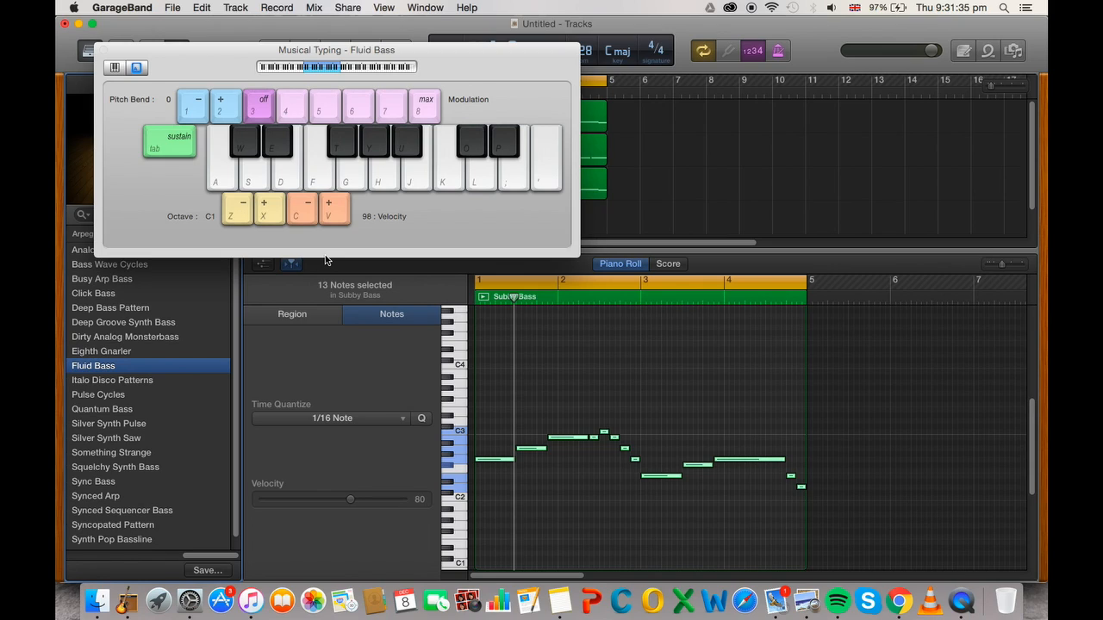
key(s)
key(super+w)
click(610, 216)
click(104, 50)
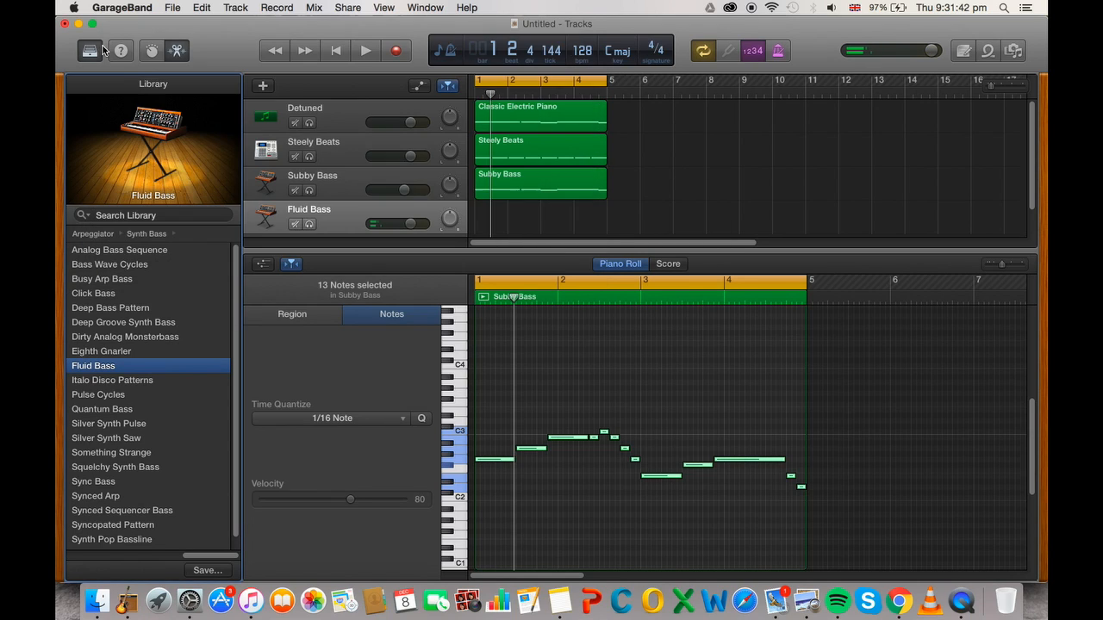
- Create an empty Fluid Bass region at bar 1 and audition pitches around C3 on the piano roll keyboard between loop playbacks
super+click(482, 215)
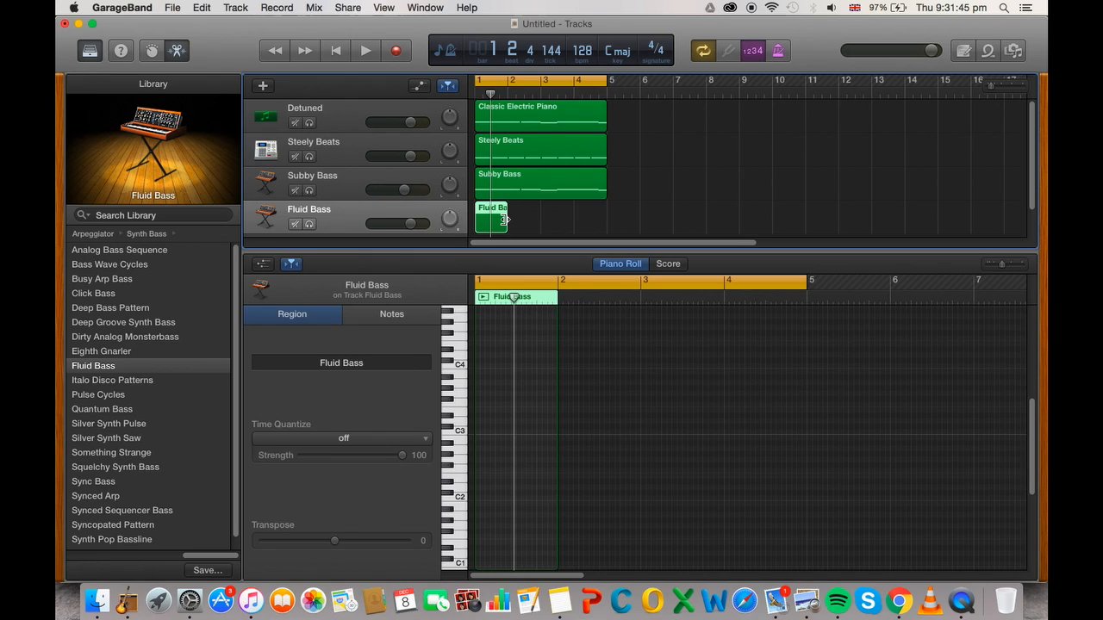
key(space)
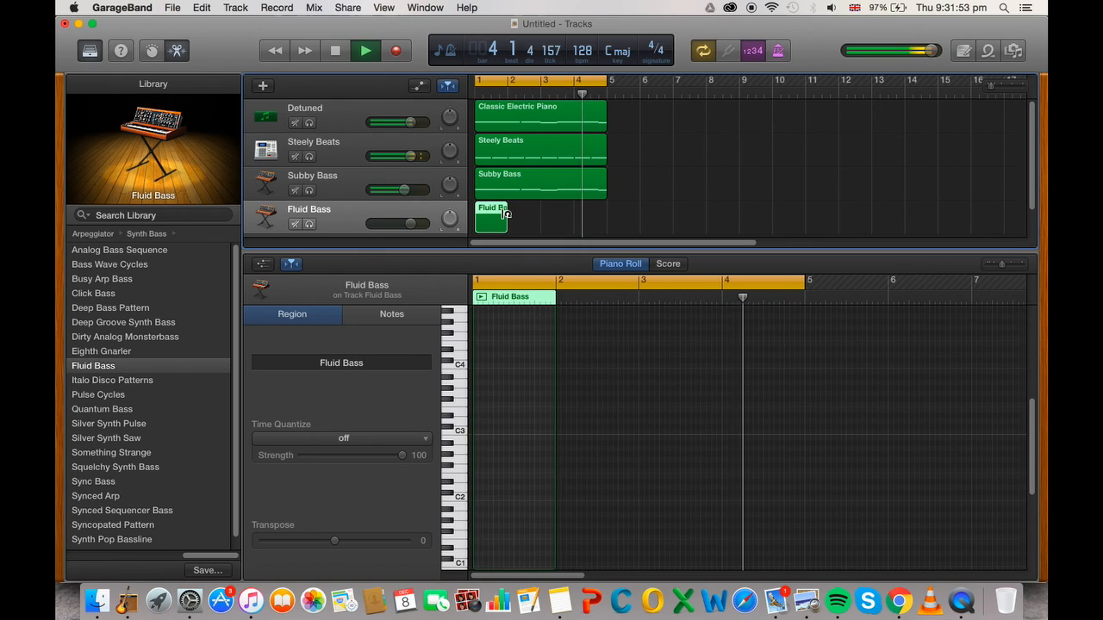
key(space)
scroll(553, 226, left, 5)
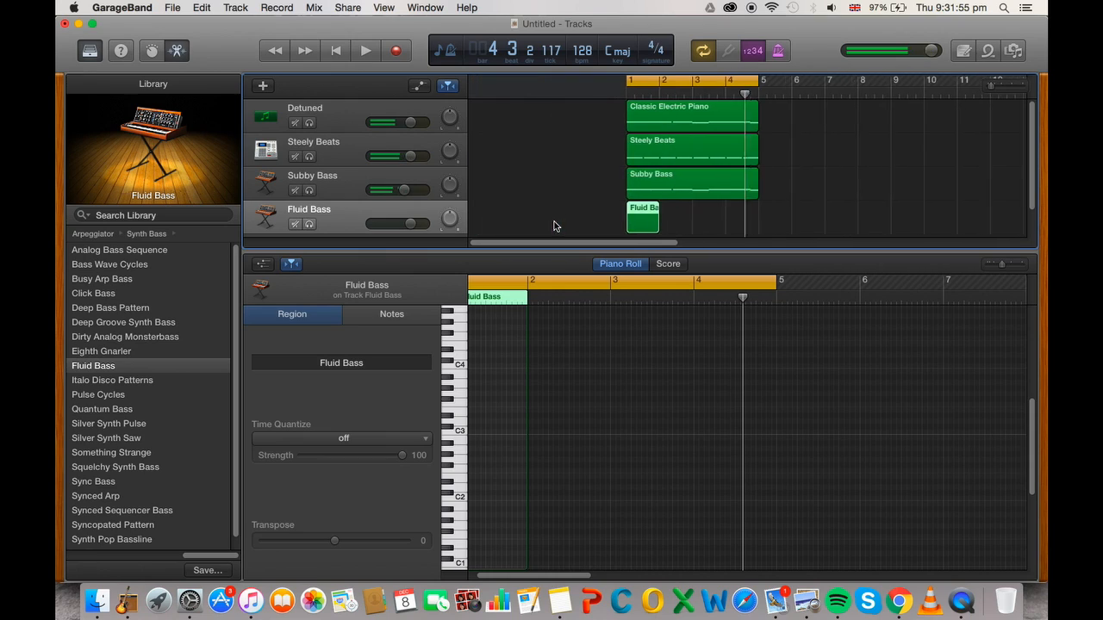
click(452, 407)
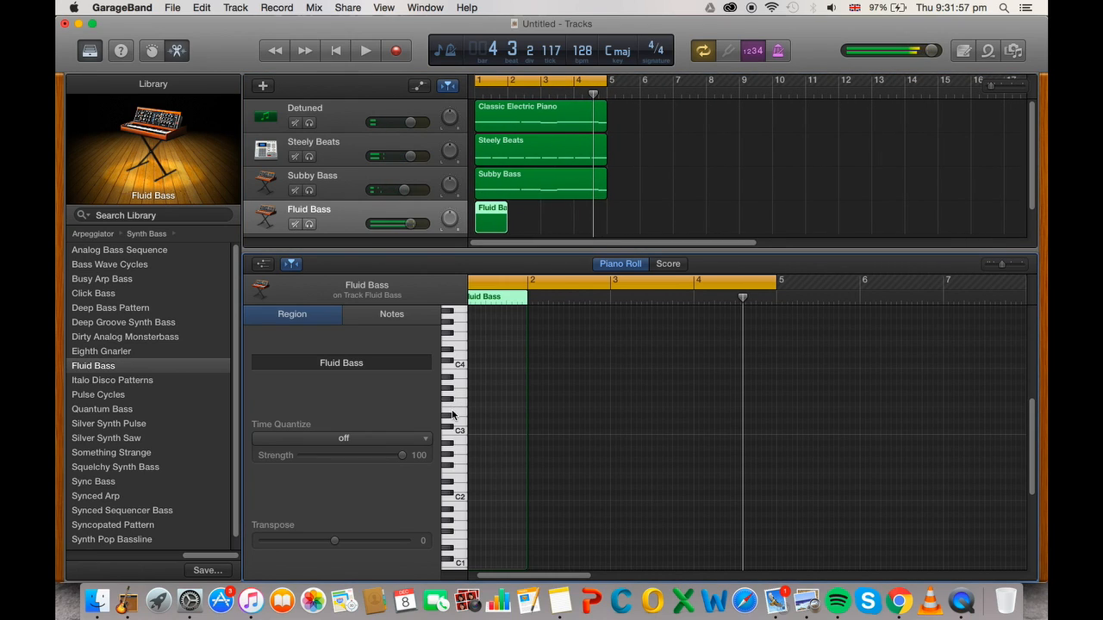
click(457, 428)
key(Return)
key(space)
key(space)
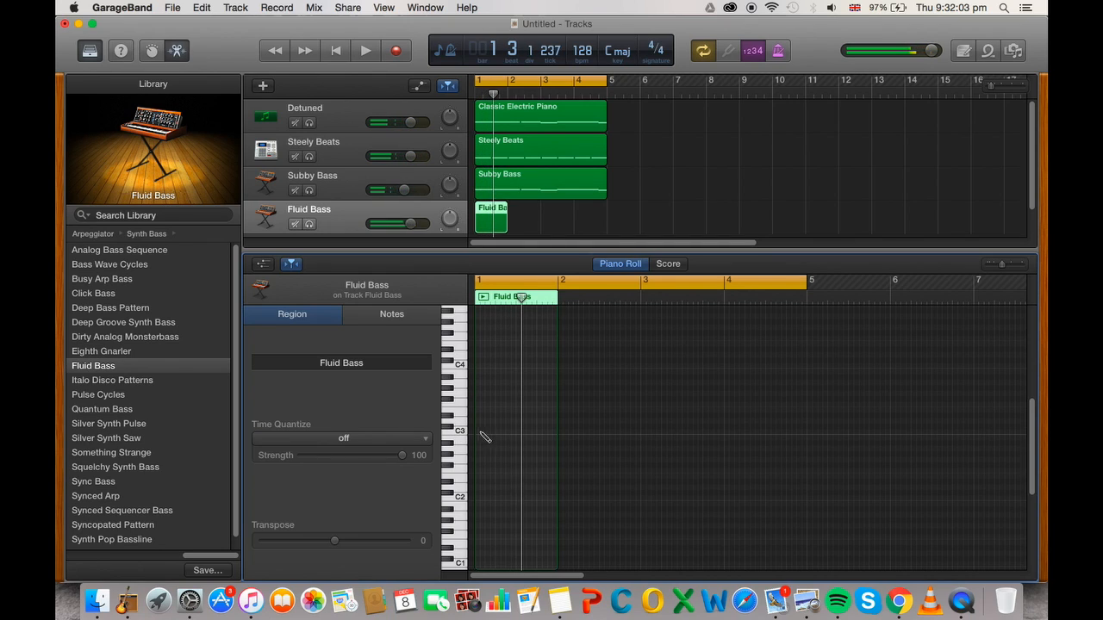
- Draw bar-long Fluid Bass notes on C3 in bar 1, A2 in bar 2 and F3 in bar 3, extending the region to four bars
super+click(485, 434)
drag(485, 434, 563, 450)
super+click(566, 448)
super+click(642, 400)
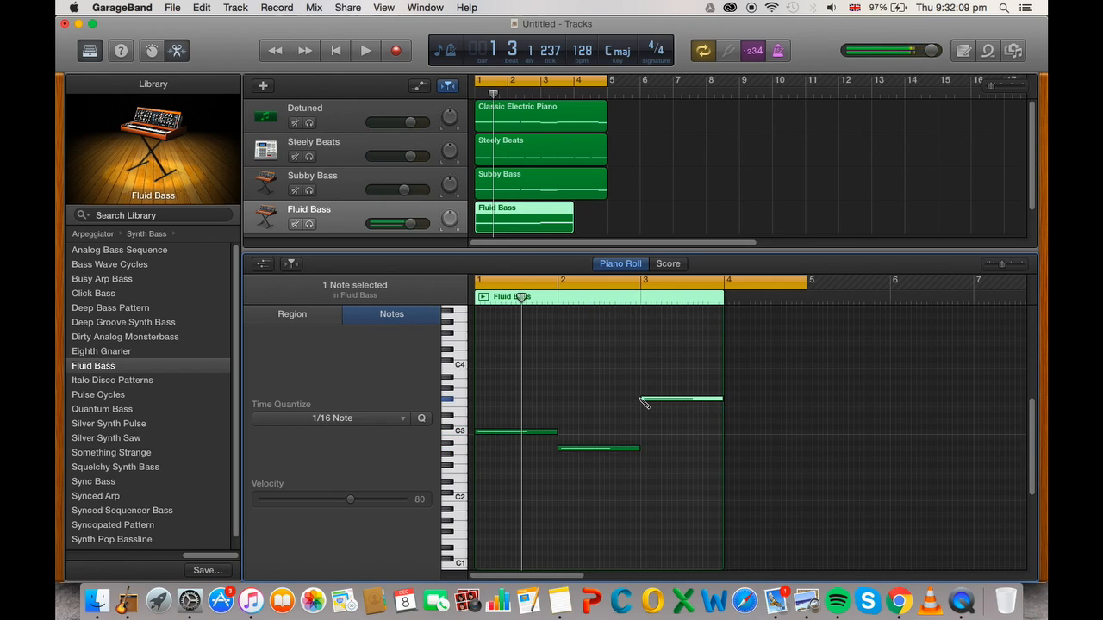
drag(664, 406, 806, 414)
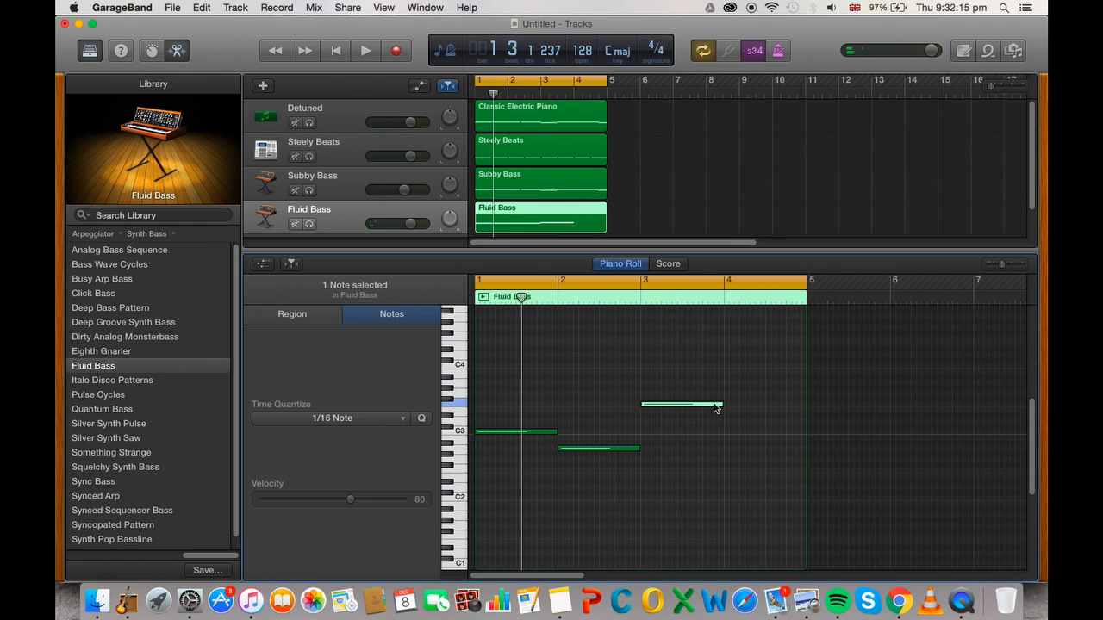
- Shorten the bar 3 F3 note to half a bar, adding a half-bar E3 after it and a bar-long D3 in bar 4
mouse_move(720, 406)
mouse_down()
mouse_move(672, 409)
mouse_move(691, 415)
mouse_up()
super+click(688, 410)
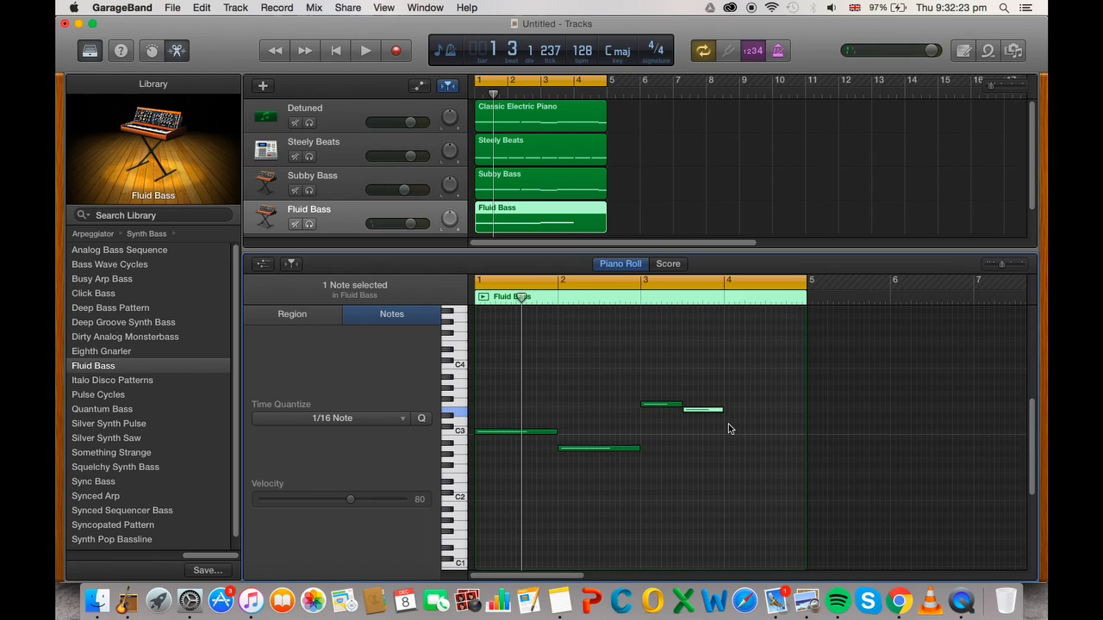
super+click(728, 422)
drag(765, 423, 805, 422)
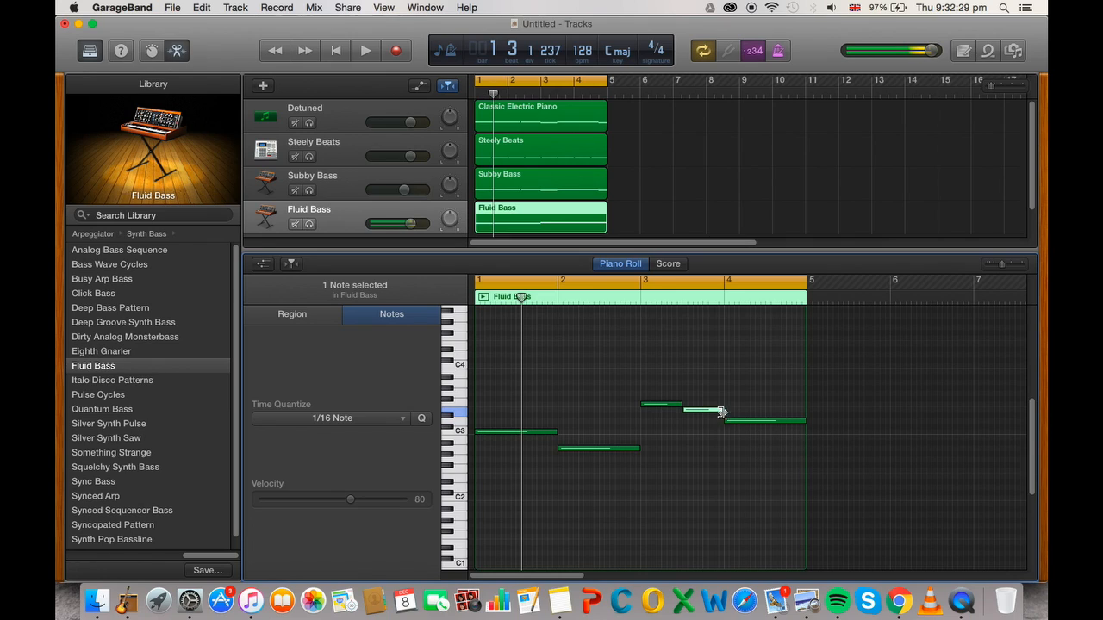
click(676, 411)
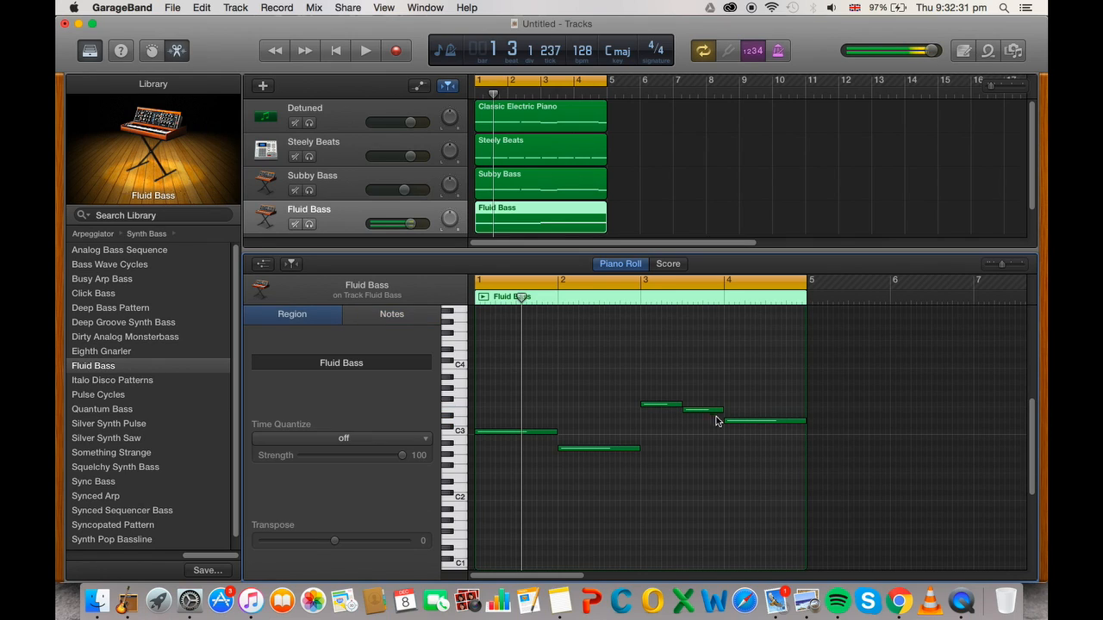
click(731, 421)
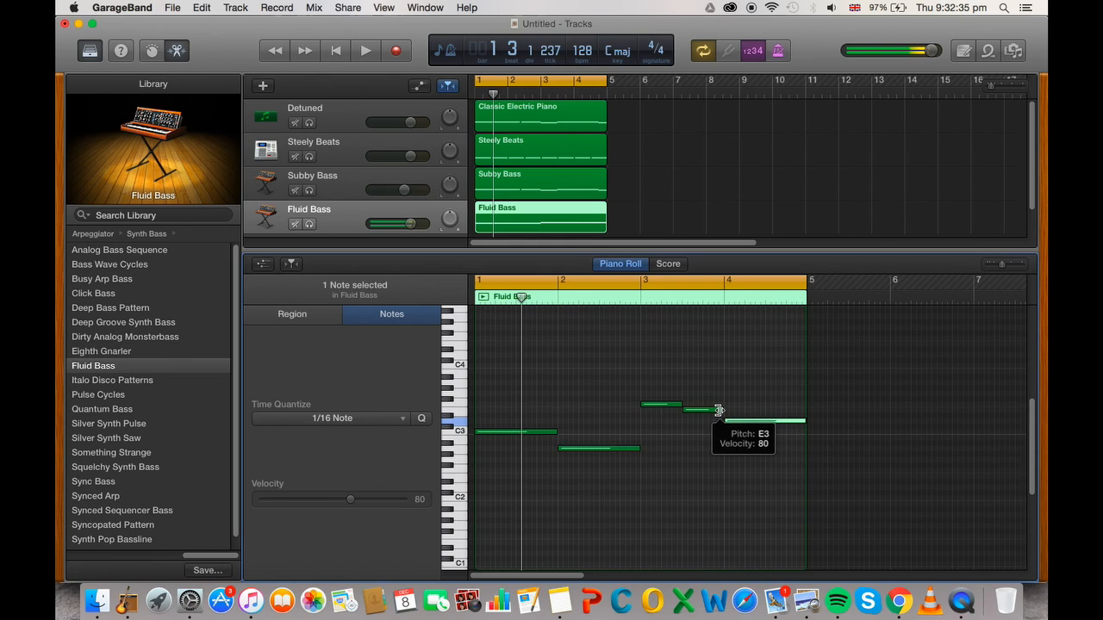
click(740, 459)
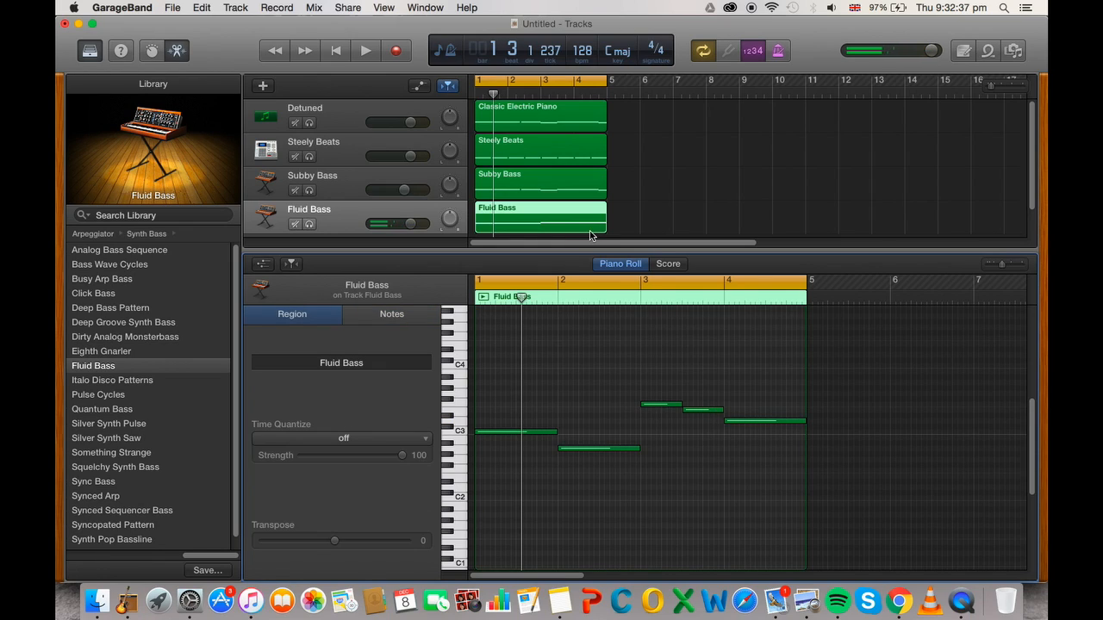
- Solo the Detuned and Fluid Bass tracks and play them together from bar 1
click(309, 123)
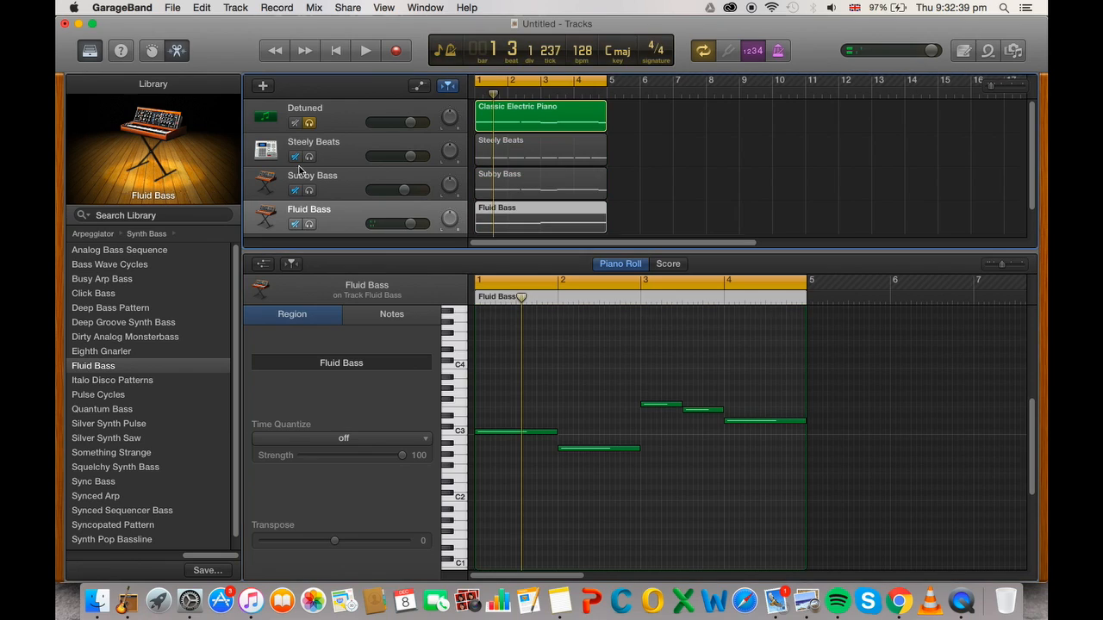
click(310, 225)
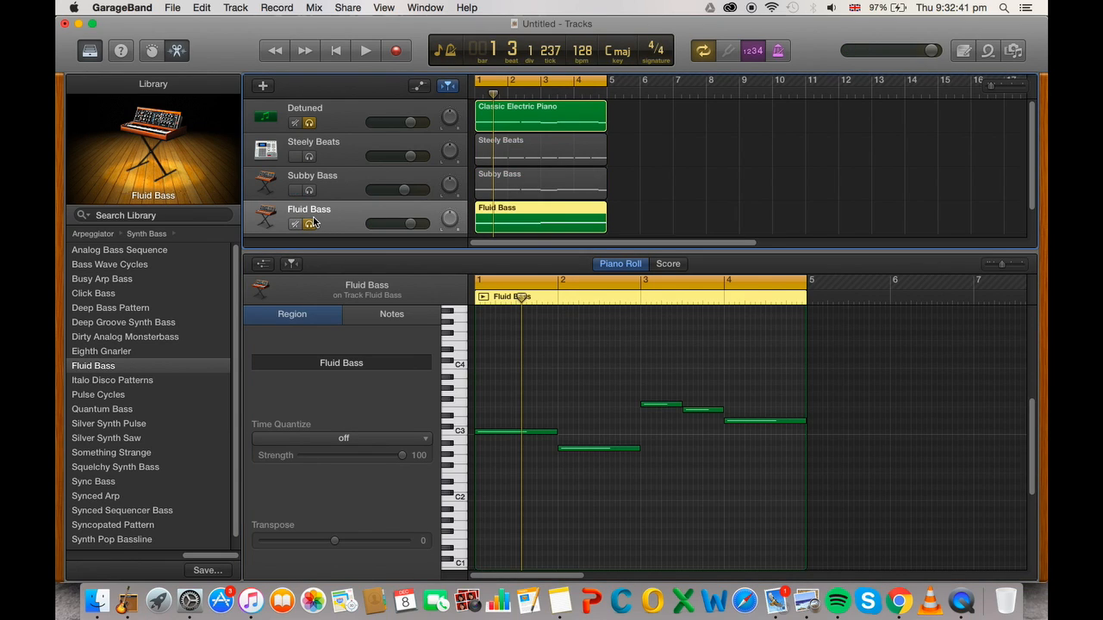
key(space)
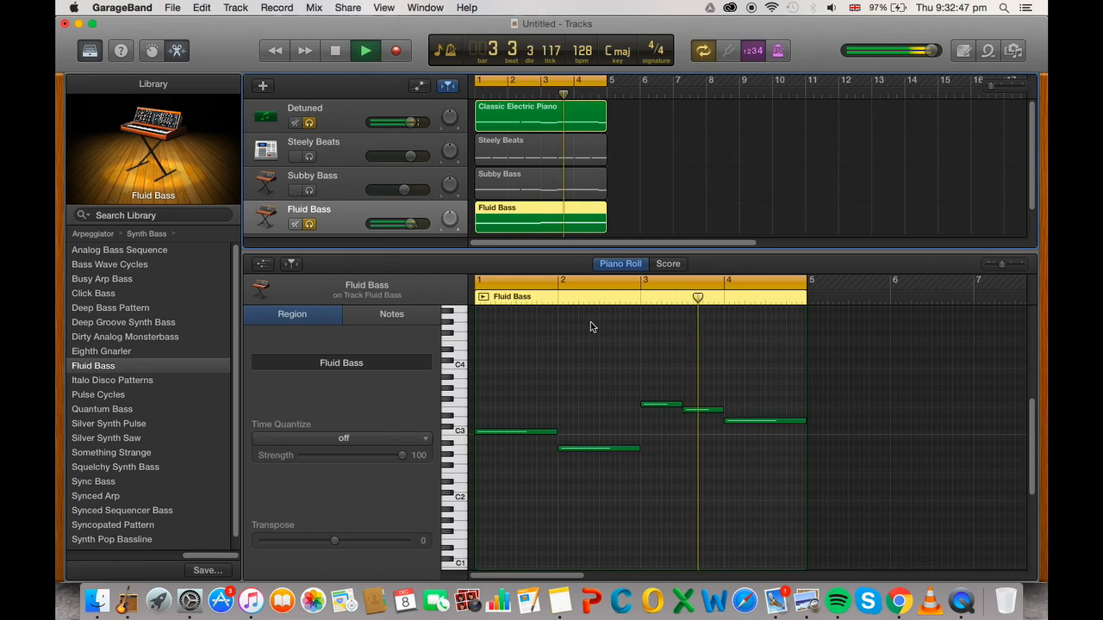
key(space)
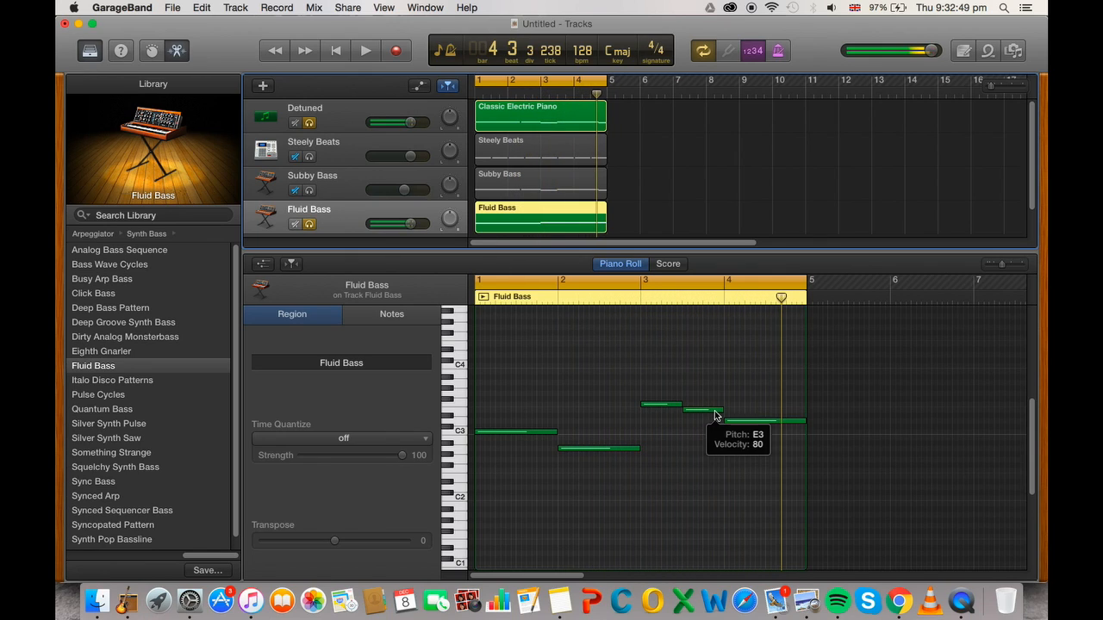
click(475, 93)
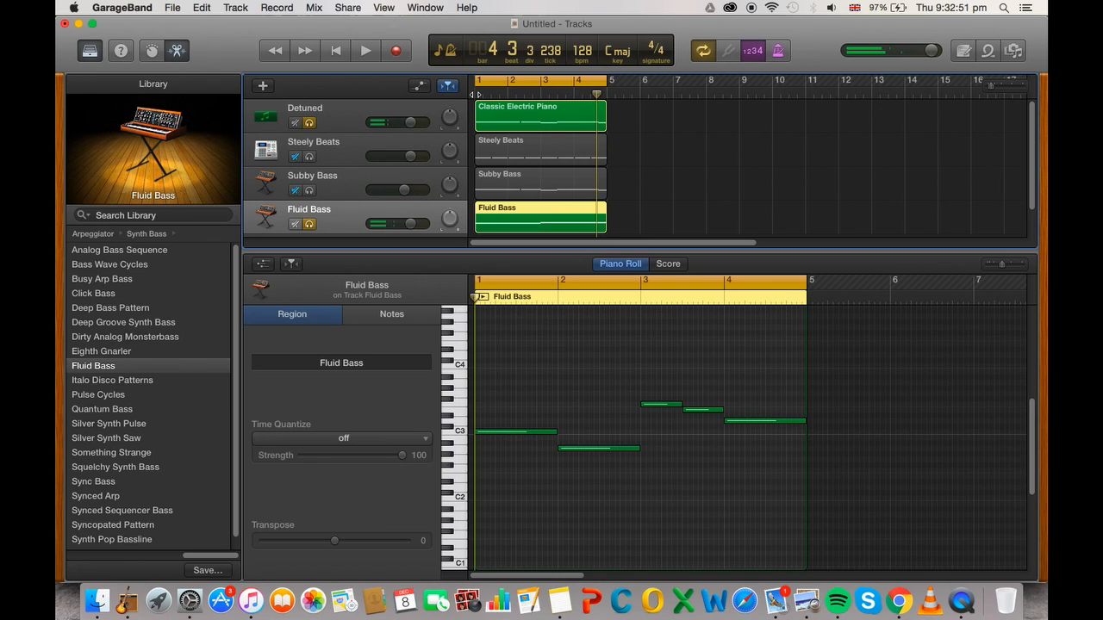
key(space)
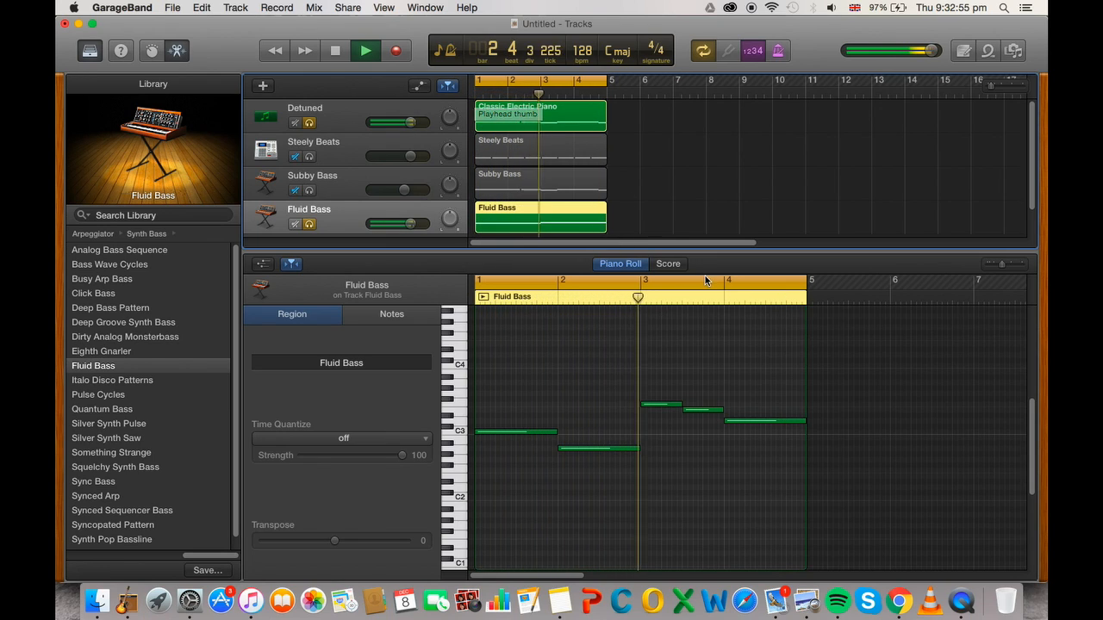
key(space)
- Listen to the Detuned track soloed on its own and restore solo on both Detuned and Fluid Bass
click(308, 224)
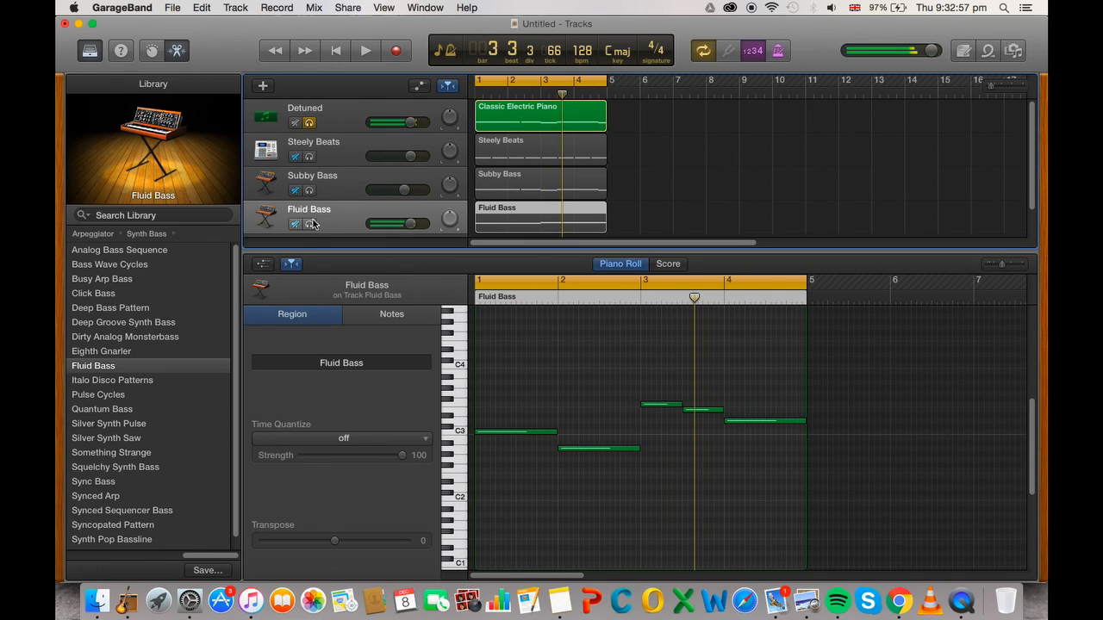
click(295, 122)
click(310, 123)
click(297, 123)
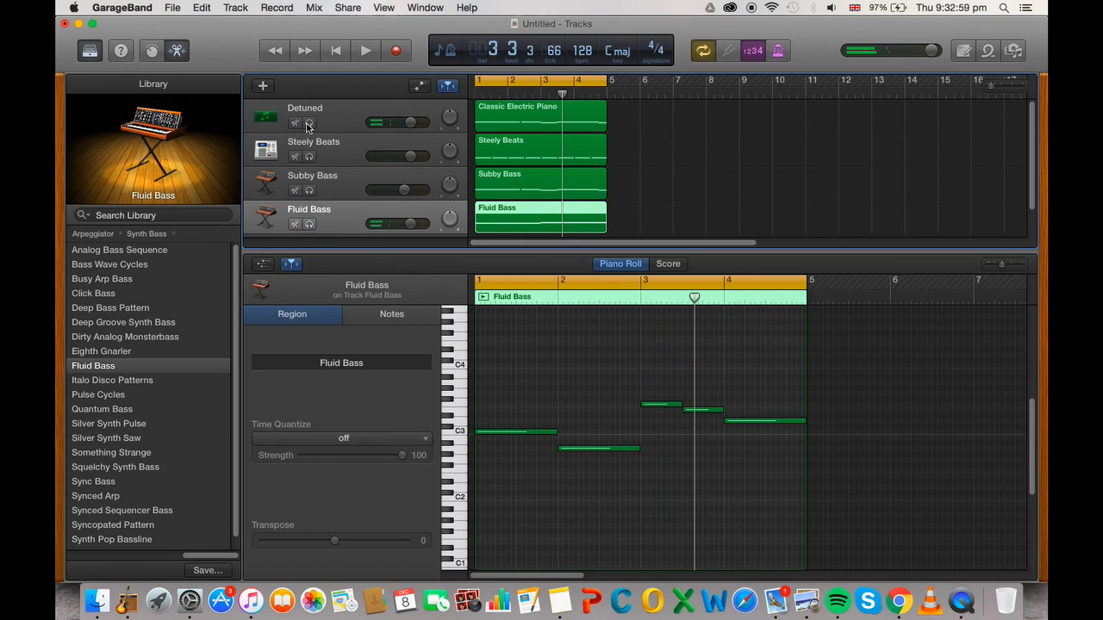
click(309, 123)
key(space)
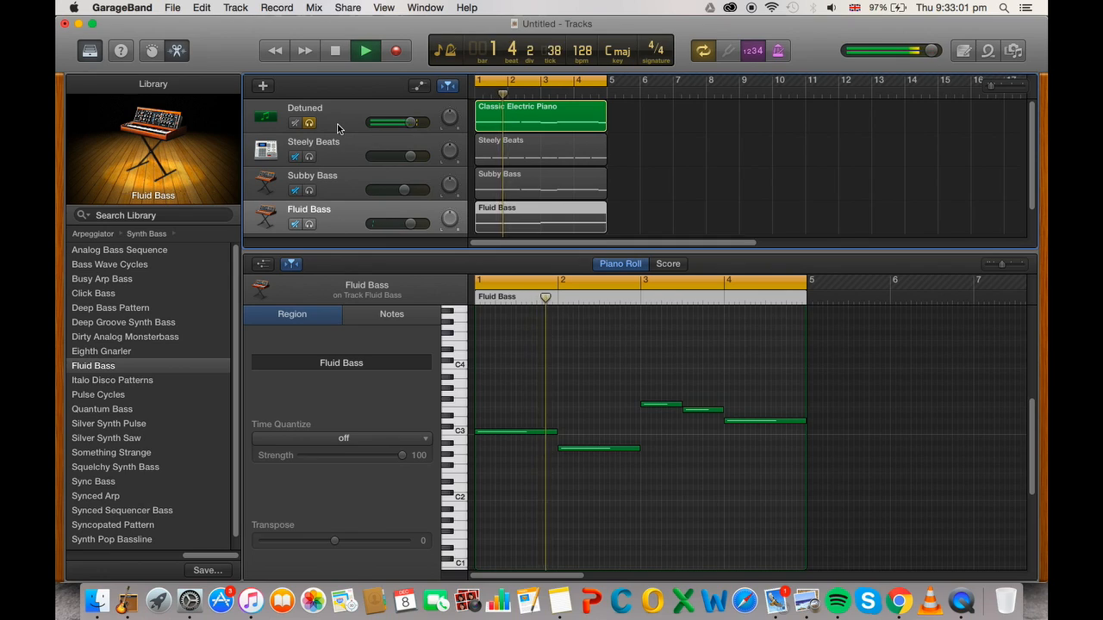
click(308, 123)
key(space)
click(308, 123)
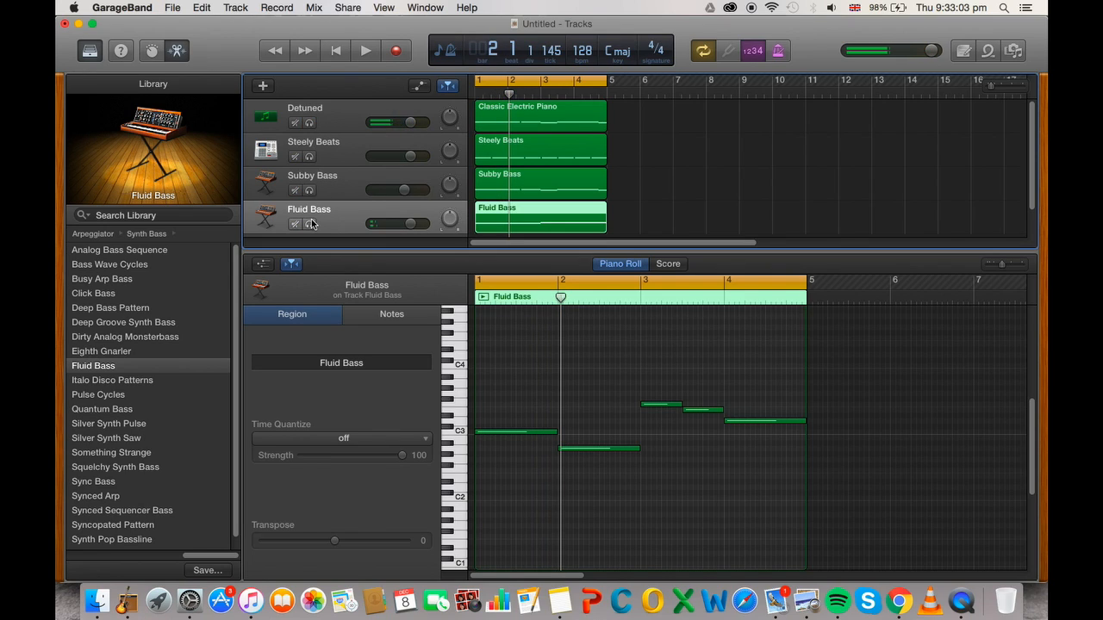
click(309, 224)
click(309, 124)
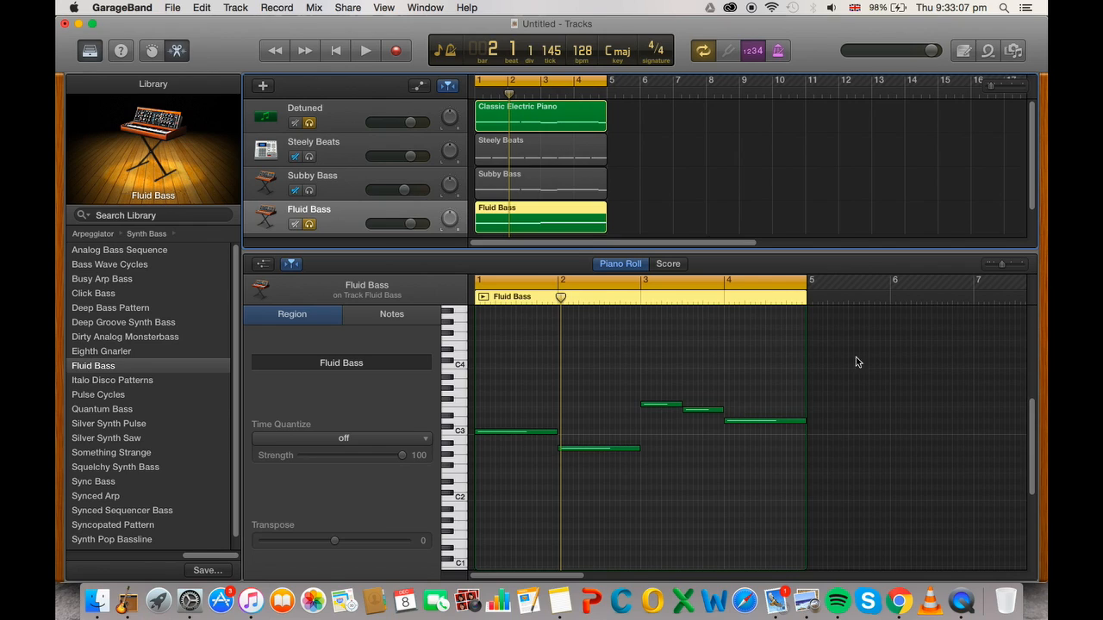
- Shorten the Fluid Bass C3 and E3 notes by an eighth note and start the A2 and D3 notes an eighth earlier
drag(999, 269, 1005, 270)
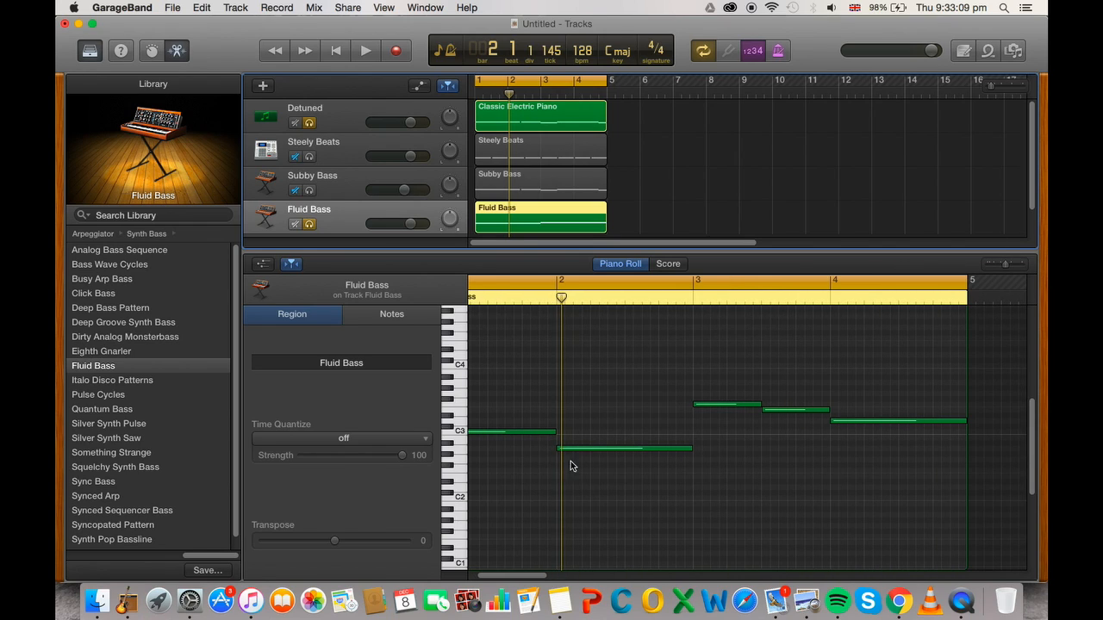
mouse_move(554, 432)
mouse_down()
mouse_move(537, 438)
mouse_move(554, 451)
mouse_move(540, 448)
mouse_up()
drag(826, 410, 749, 379)
click(834, 422)
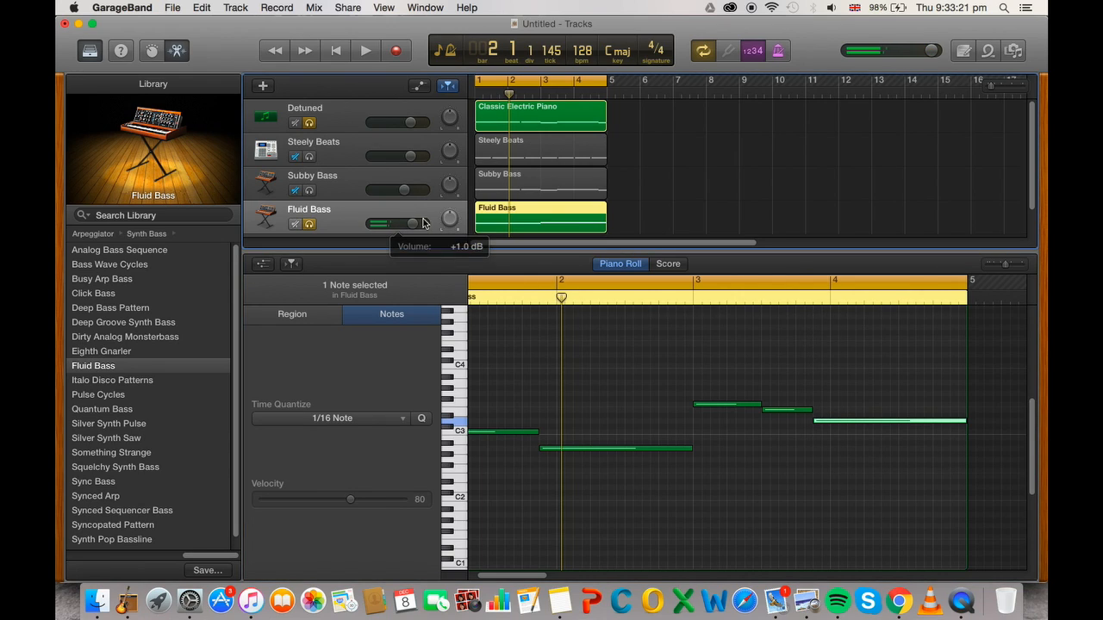
- Play back the soloed Detuned and Fluid Bass tracks to check the adjusted note timing and the F3 note in bar 3
key(space)
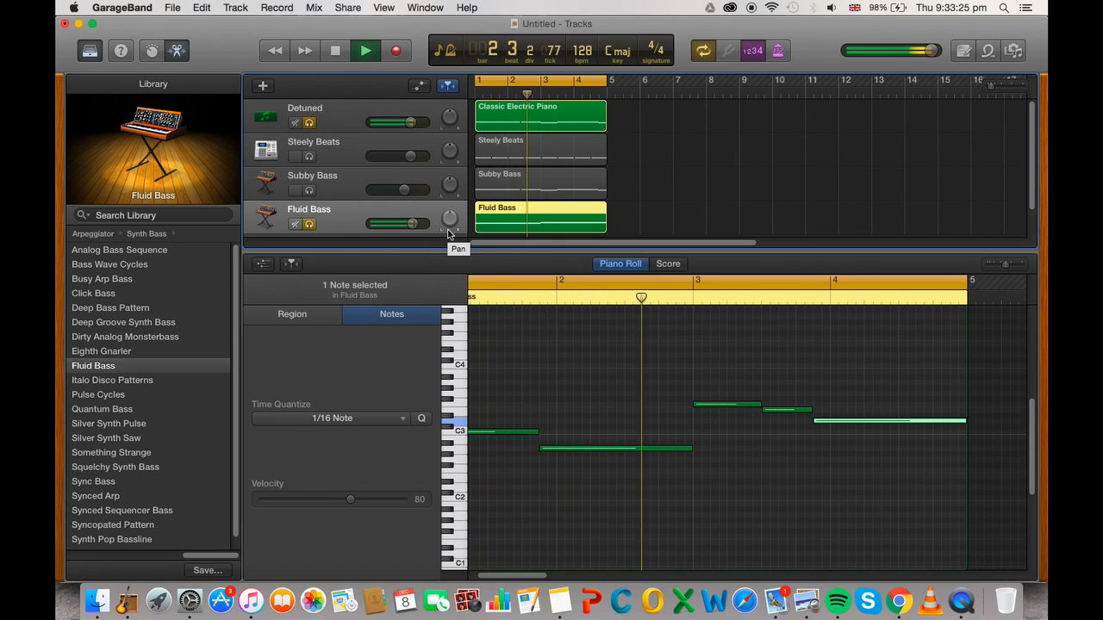
key(space)
click(736, 405)
drag(736, 408, 746, 403)
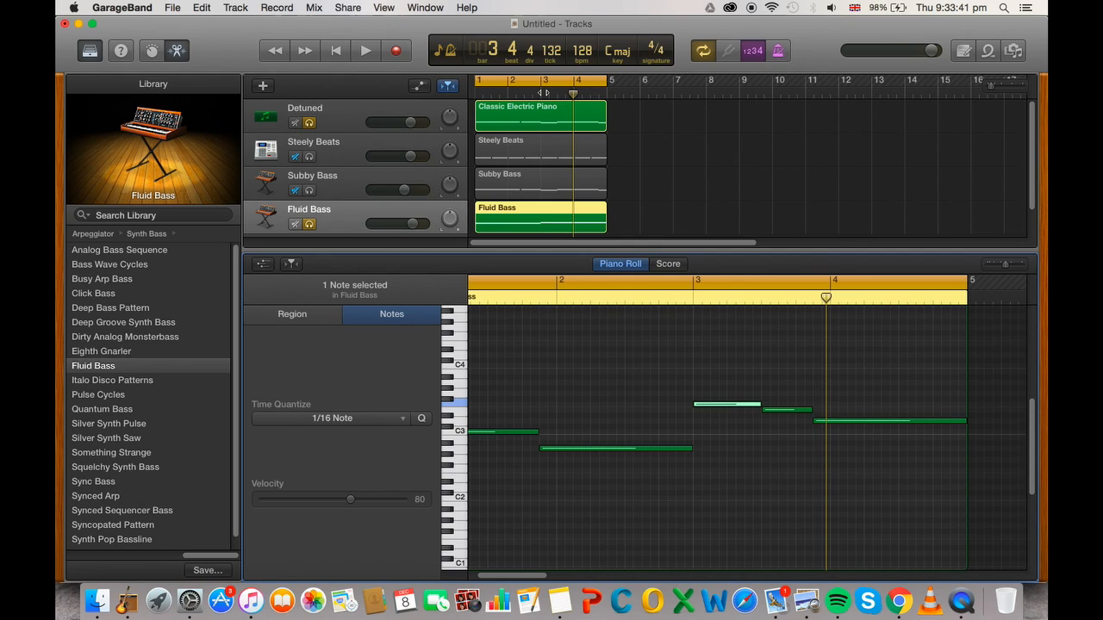
key(space)
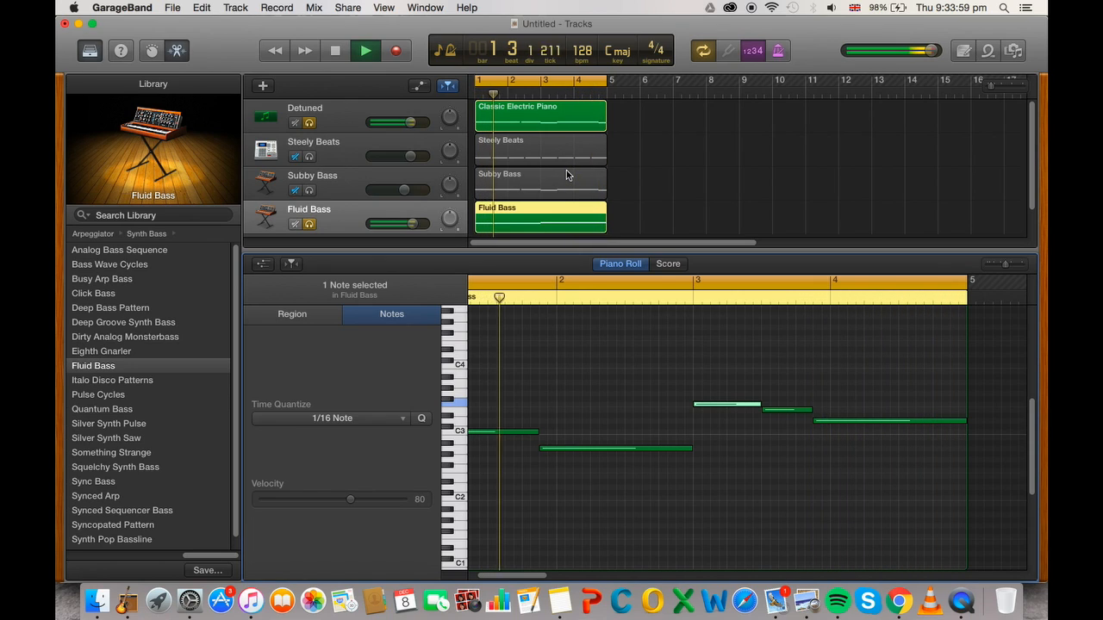
- Stop playback and turn off solo on the Detuned and Fluid Bass tracks
key(space)
scroll(566, 170, down, 3)
click(306, 193)
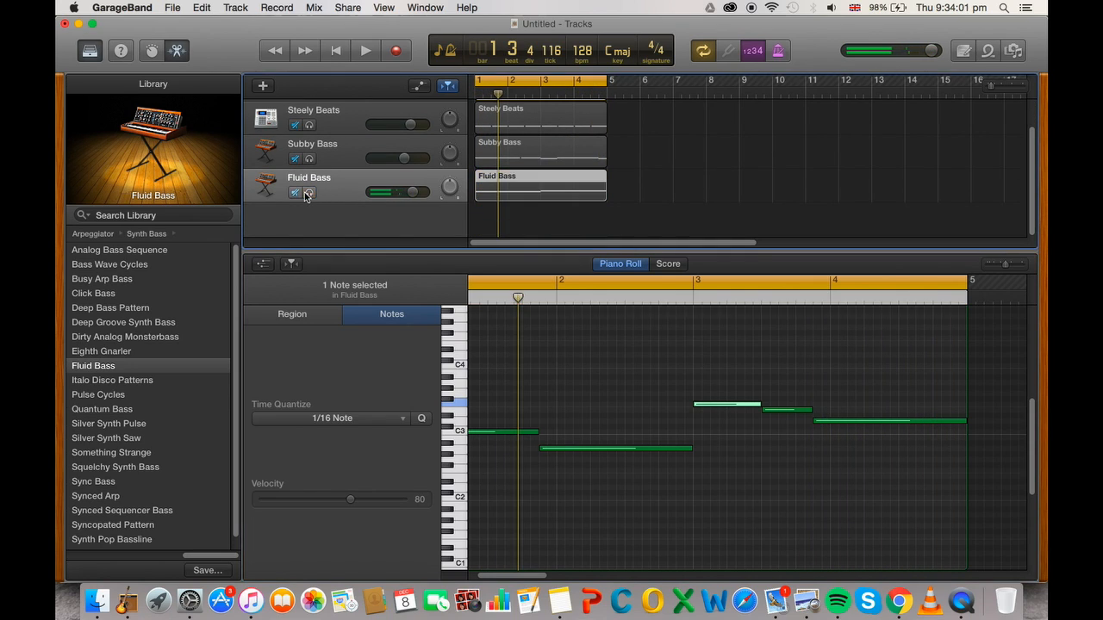
scroll(307, 193, up, 2)
click(311, 216)
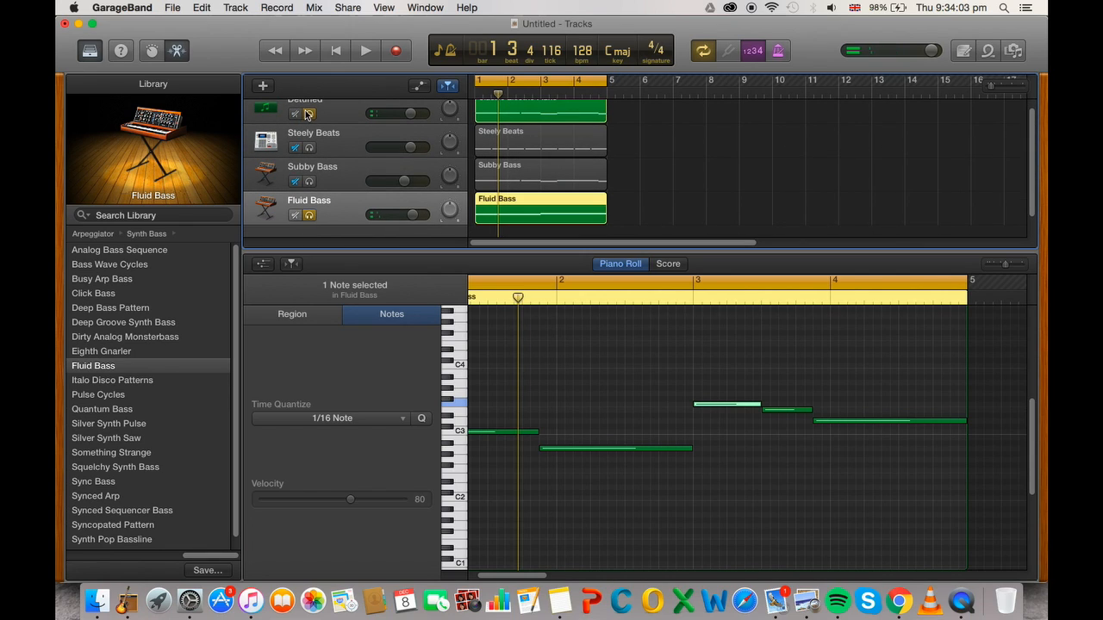
click(308, 115)
click(310, 215)
scroll(422, 215, down, 1)
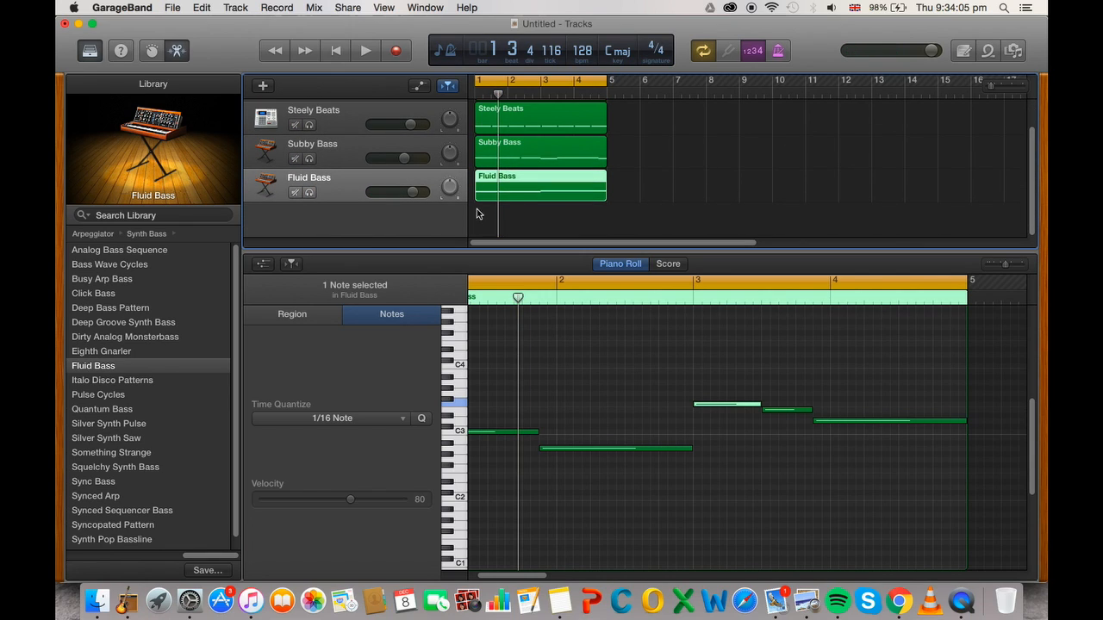
- Create a new empty track with the same Subby Bass settings directly below the existing Subby Bass track
click(349, 141)
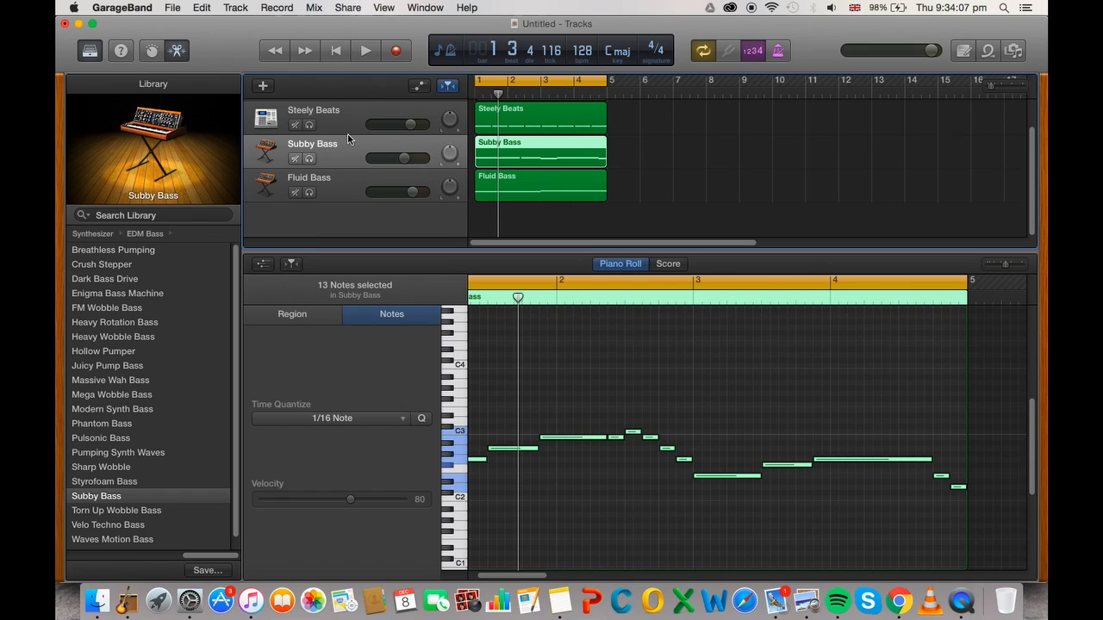
click(239, 8)
click(247, 36)
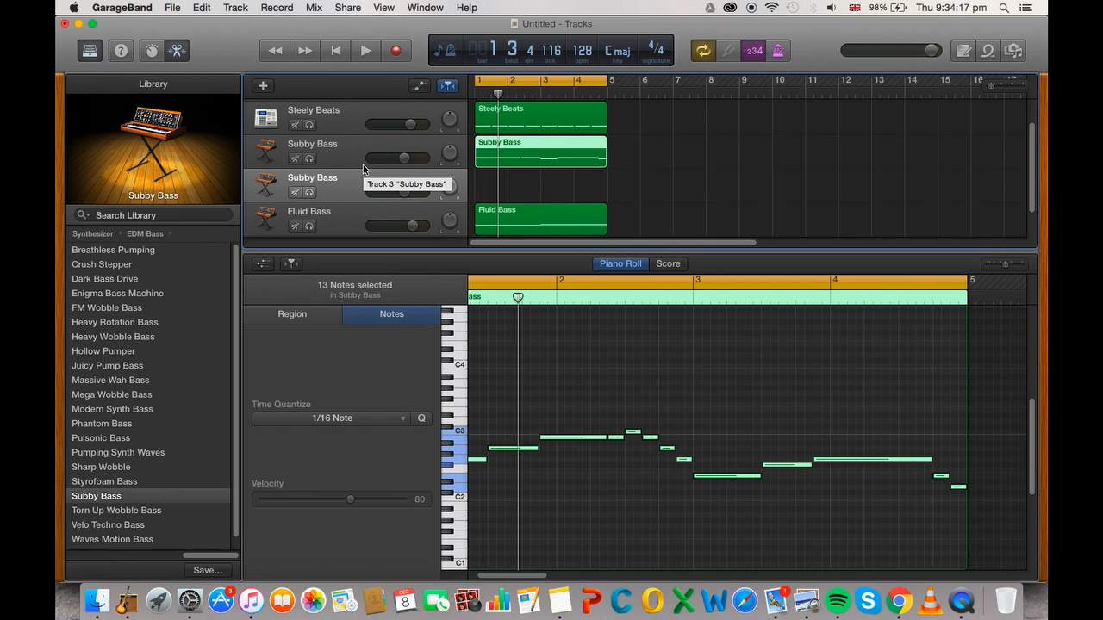
- Copy all five Fluid Bass notes into a new region at bar 1 on the new Subby Bass track
click(500, 223)
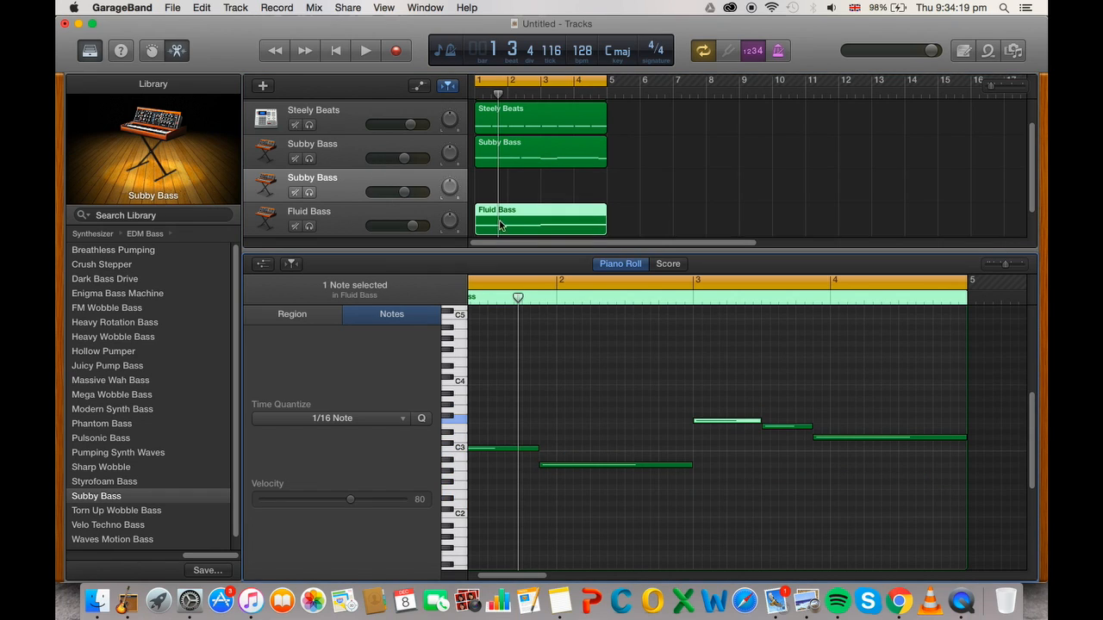
drag(923, 516, 522, 390)
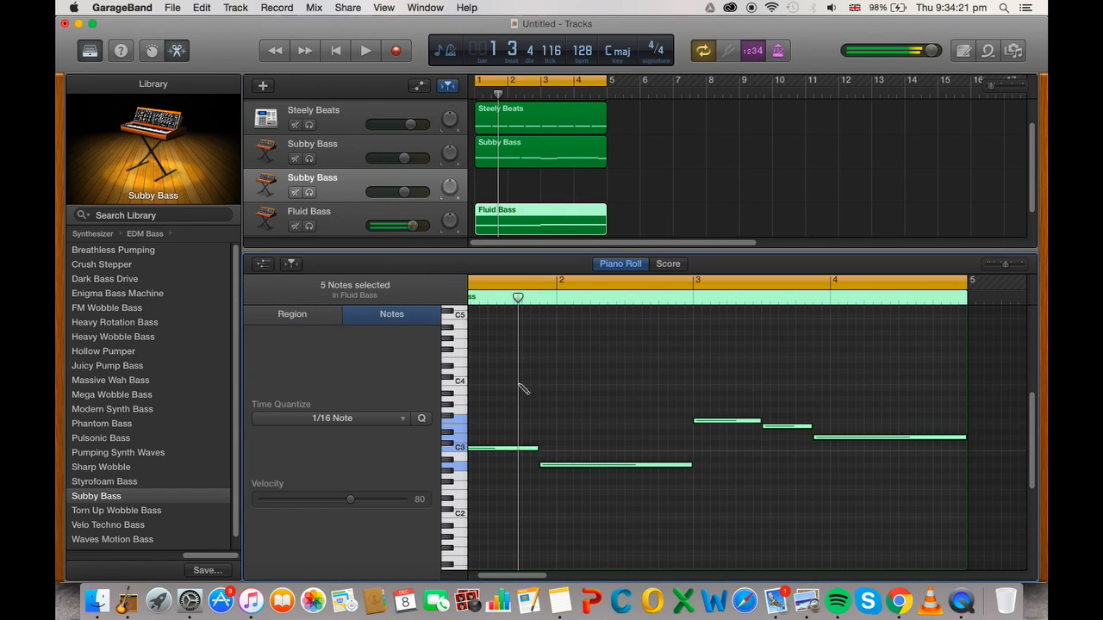
super+click(480, 178)
double_click(488, 195)
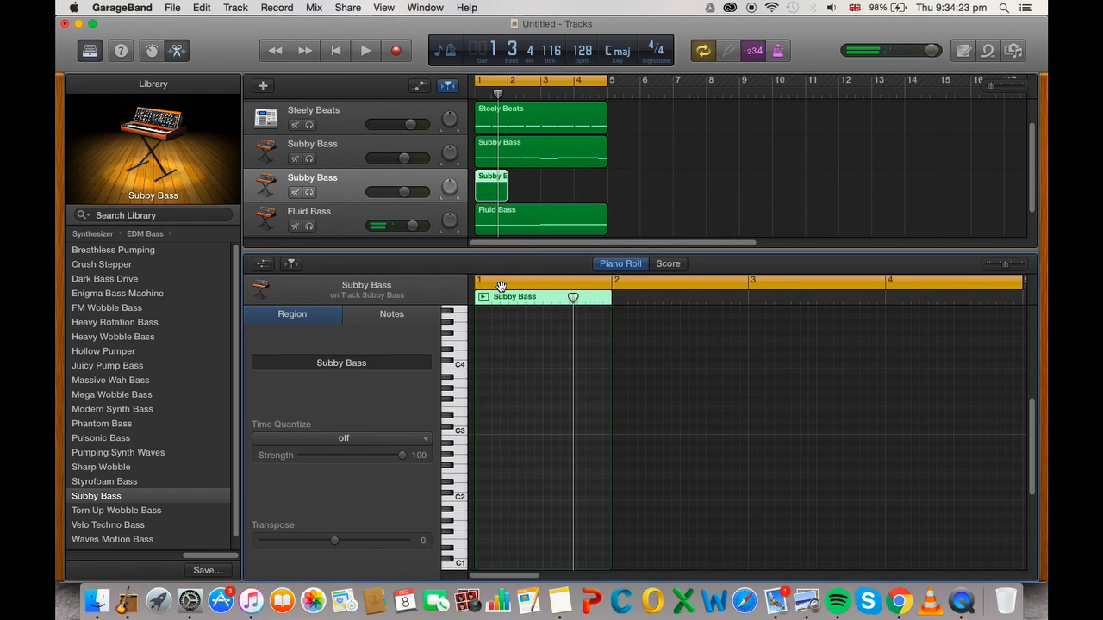
key(super+v)
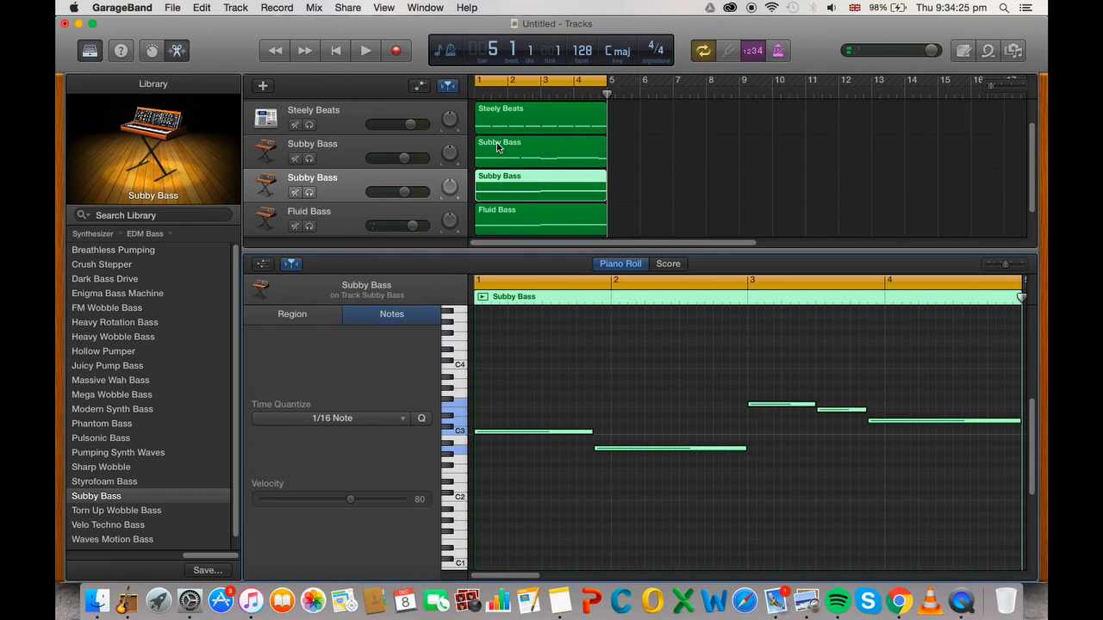
- Solo the new Subby Bass track and listen to the pasted notes
scroll(482, 189, up, 2)
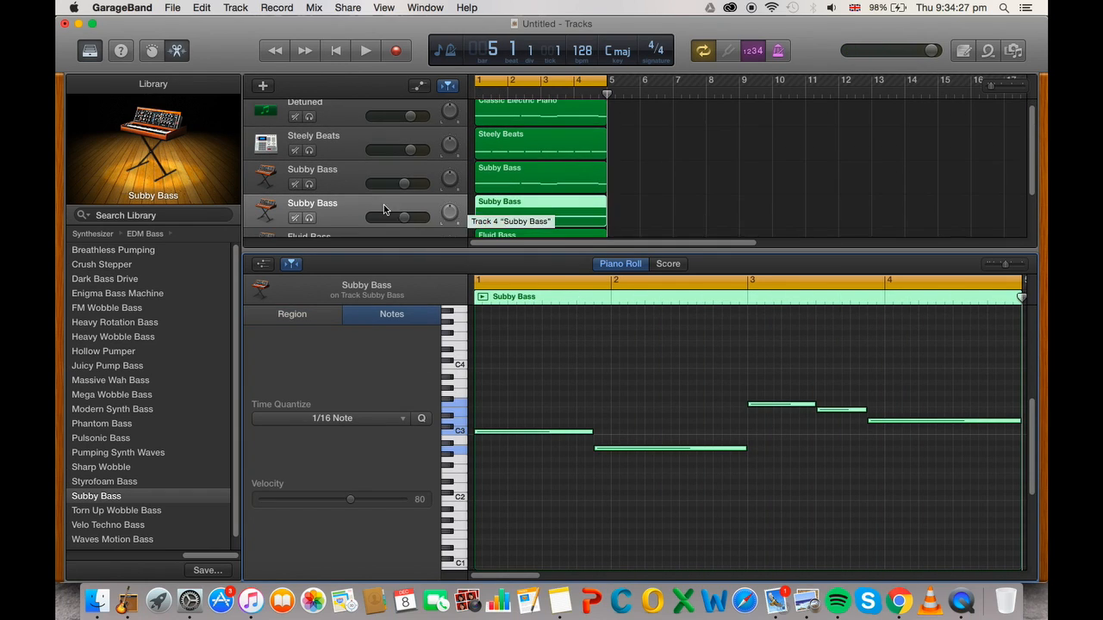
click(309, 217)
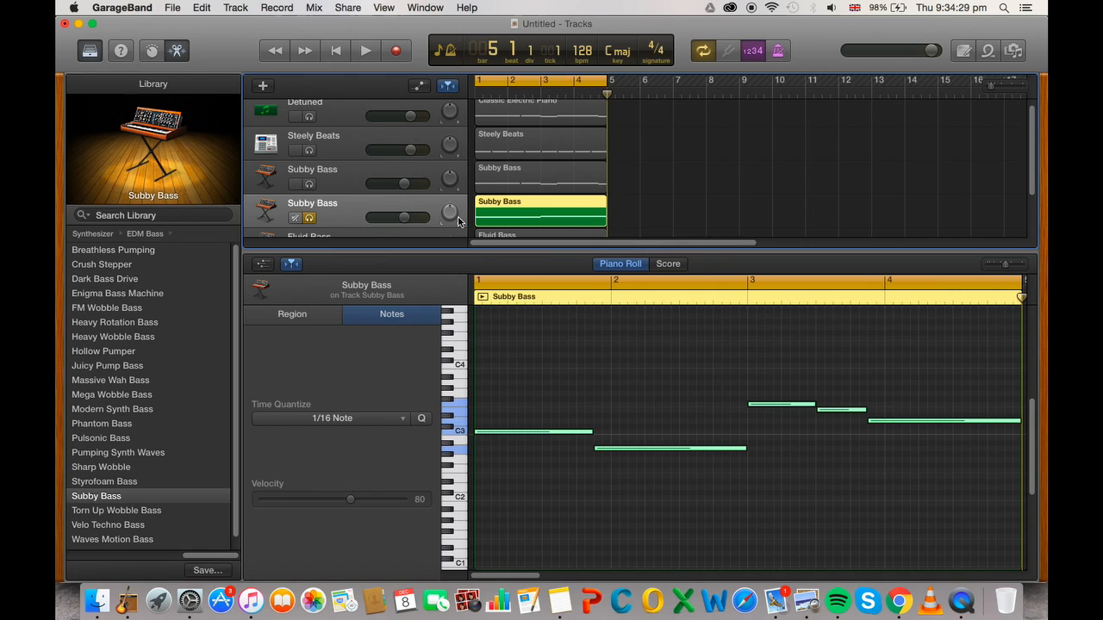
key(space)
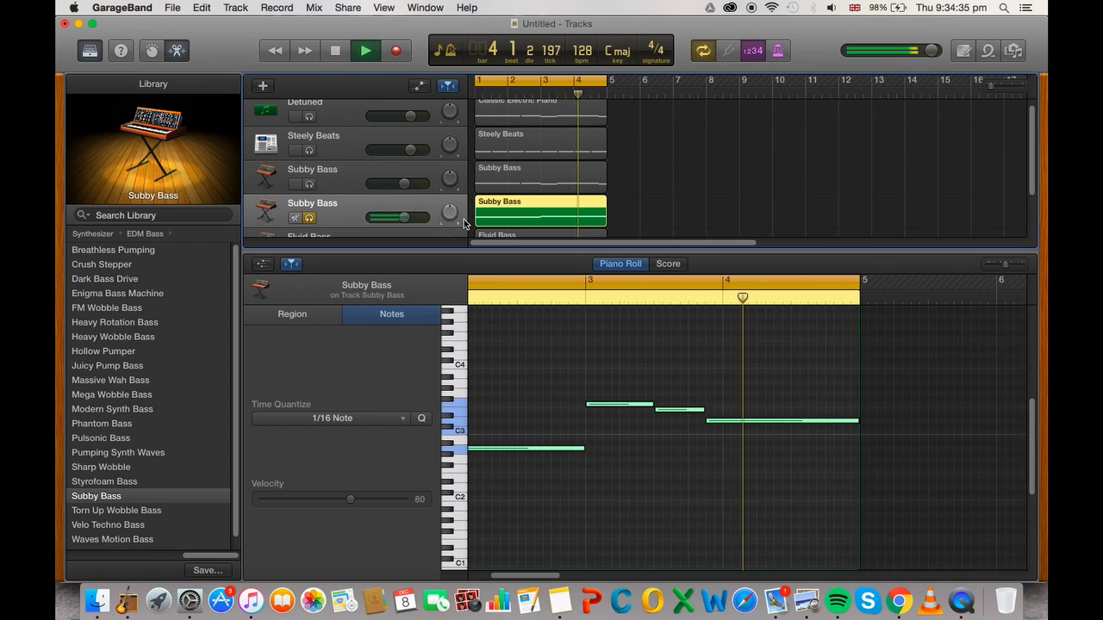
key(space)
scroll(586, 371, left, 5)
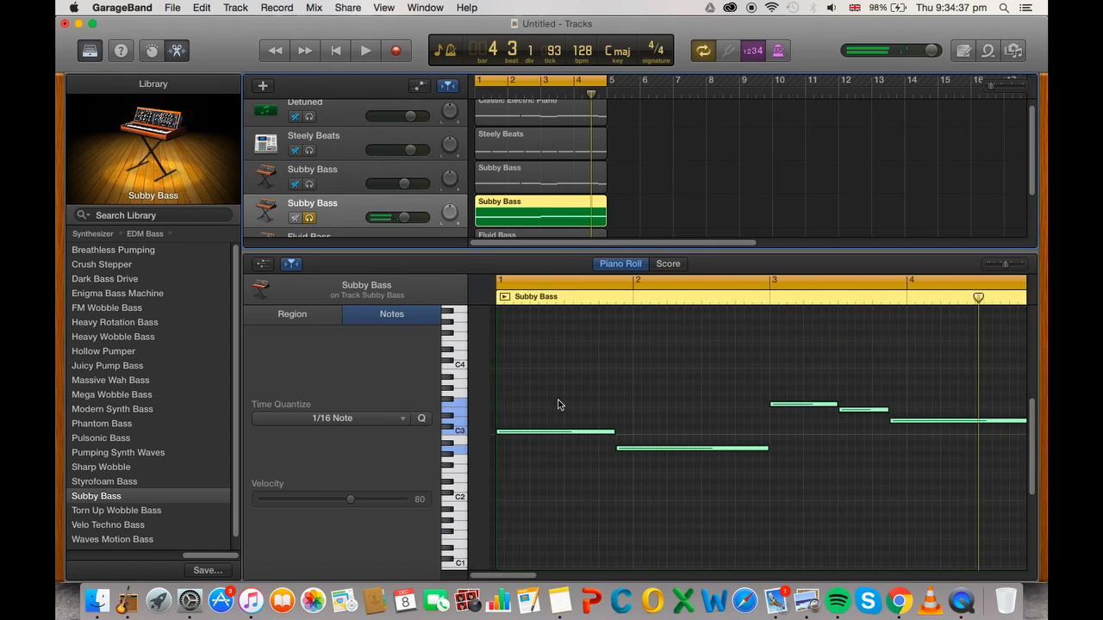
- Move all five notes of the new Subby Bass region down one octave, audition them soloed and turn the solo off
drag(515, 433, 511, 503)
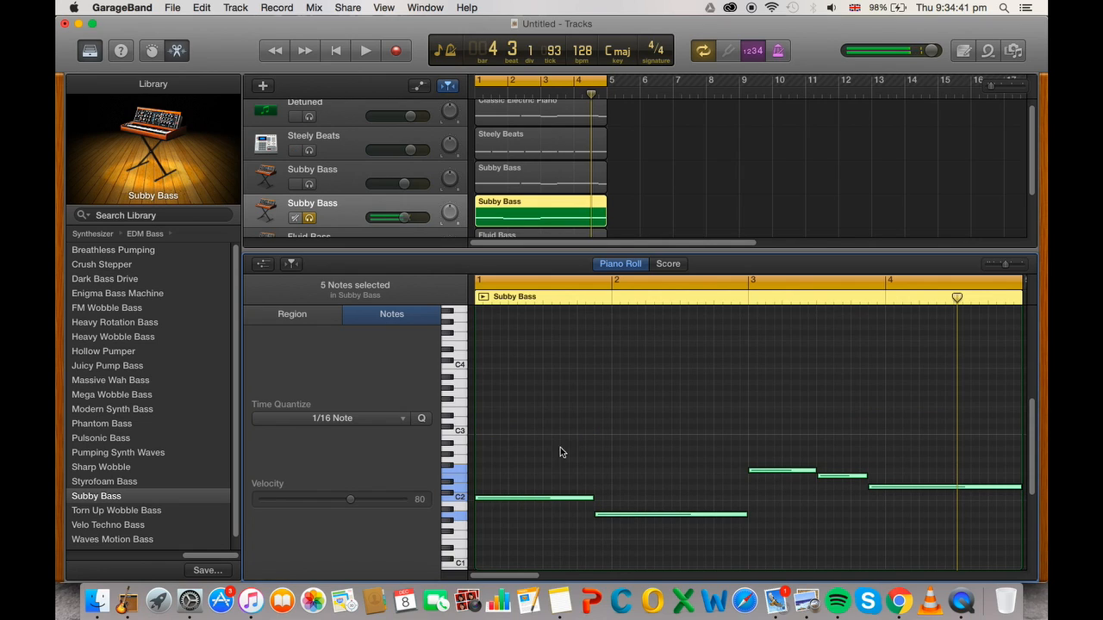
key(space)
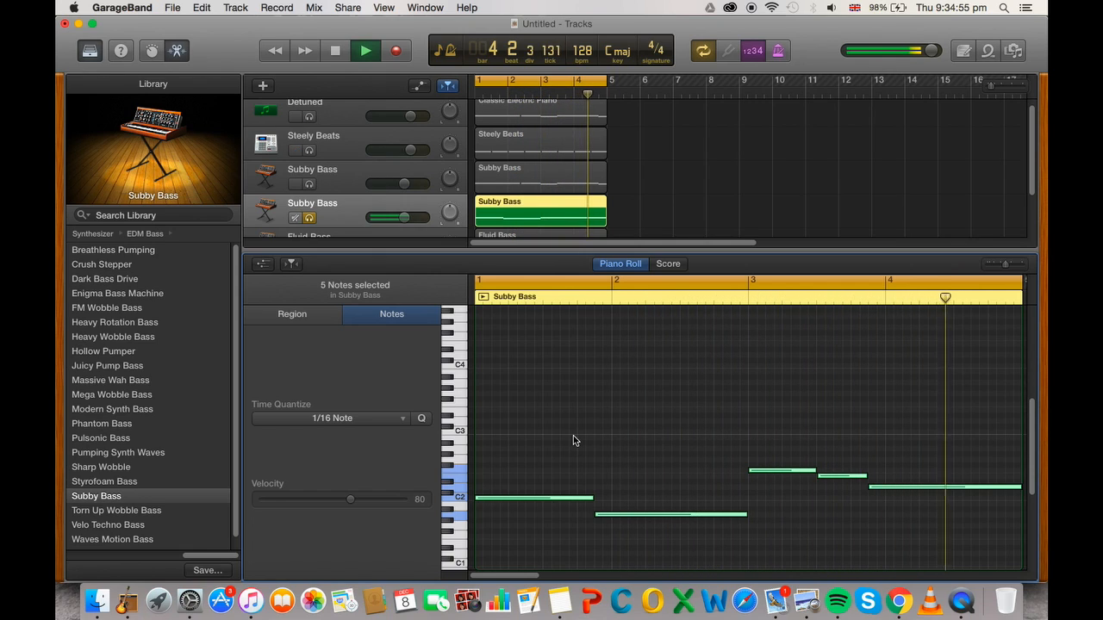
key(space)
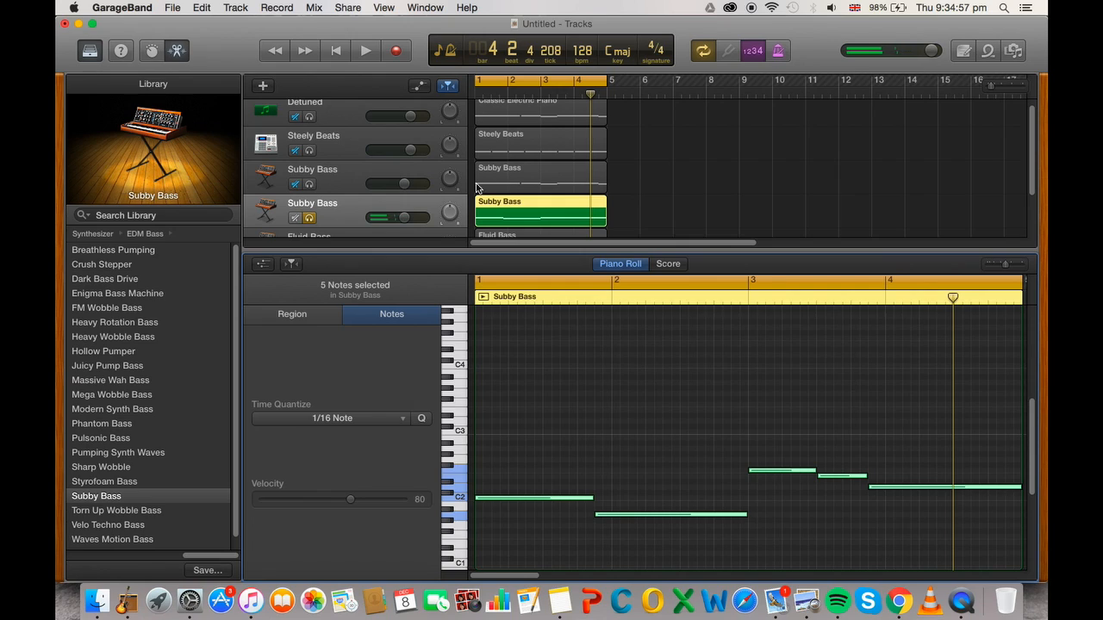
click(309, 218)
- Show all five tracks in a taller track area and play the full mix from bar 1
scroll(383, 212, up, 1)
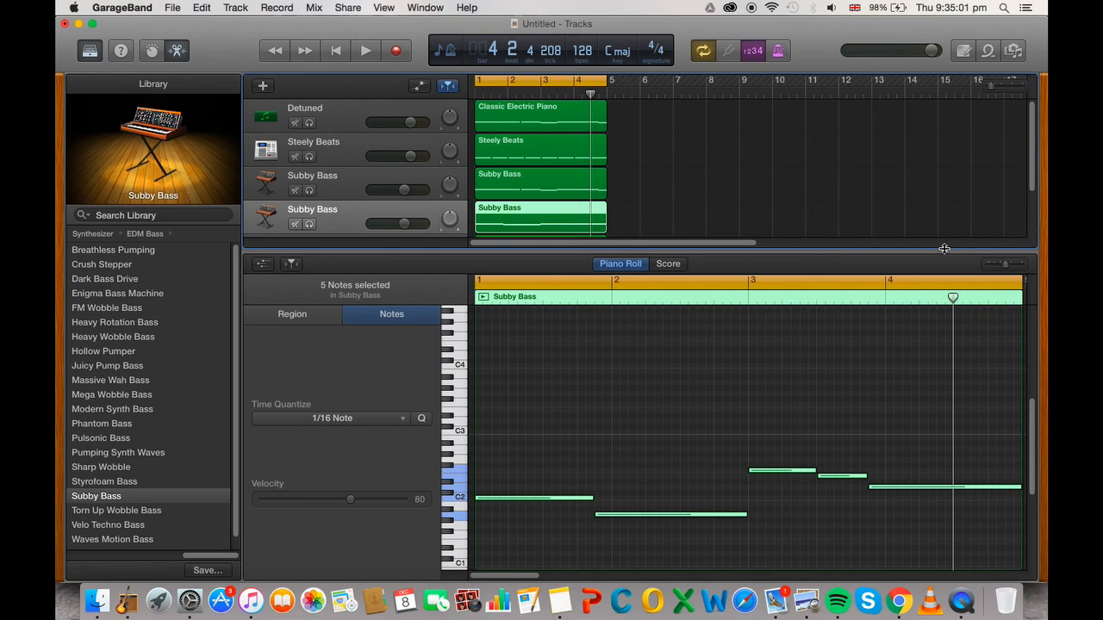
drag(944, 249, 973, 513)
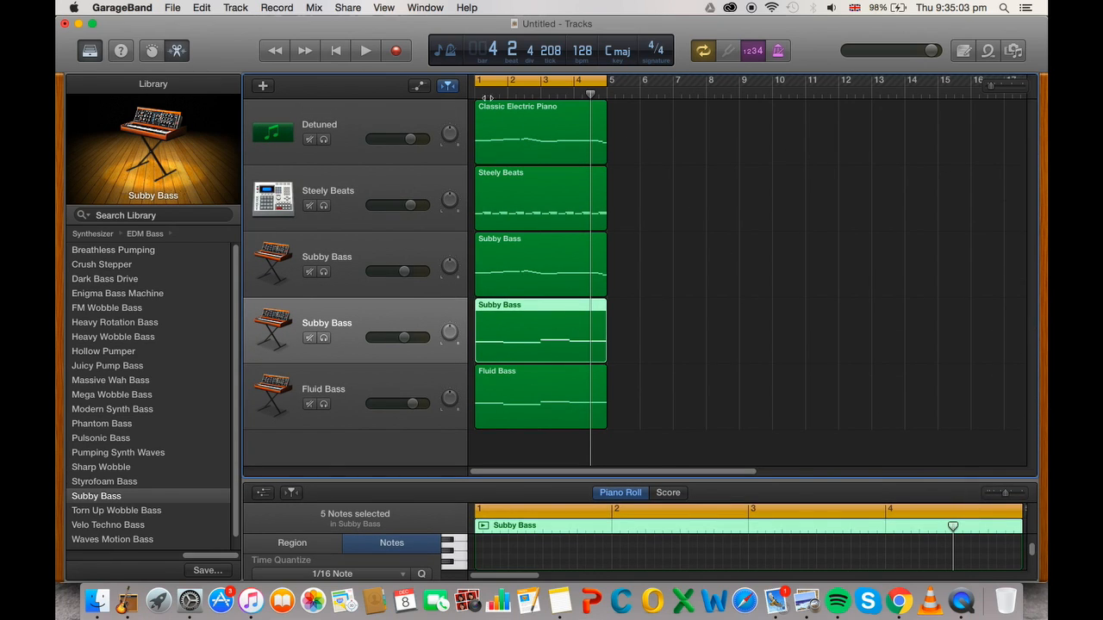
click(473, 93)
key(space)
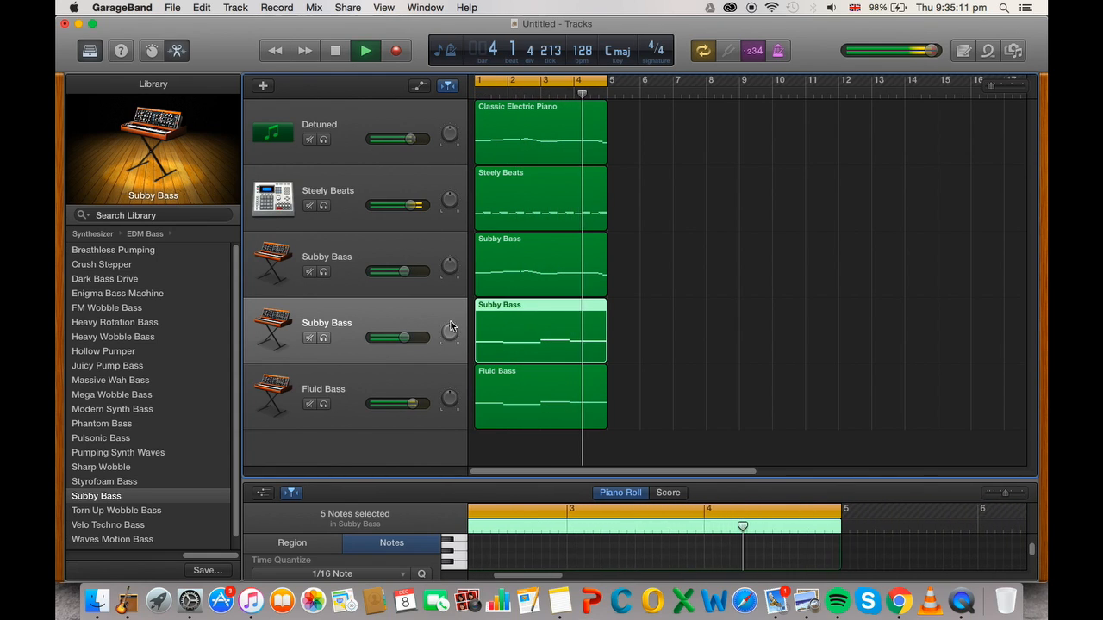
key(space)
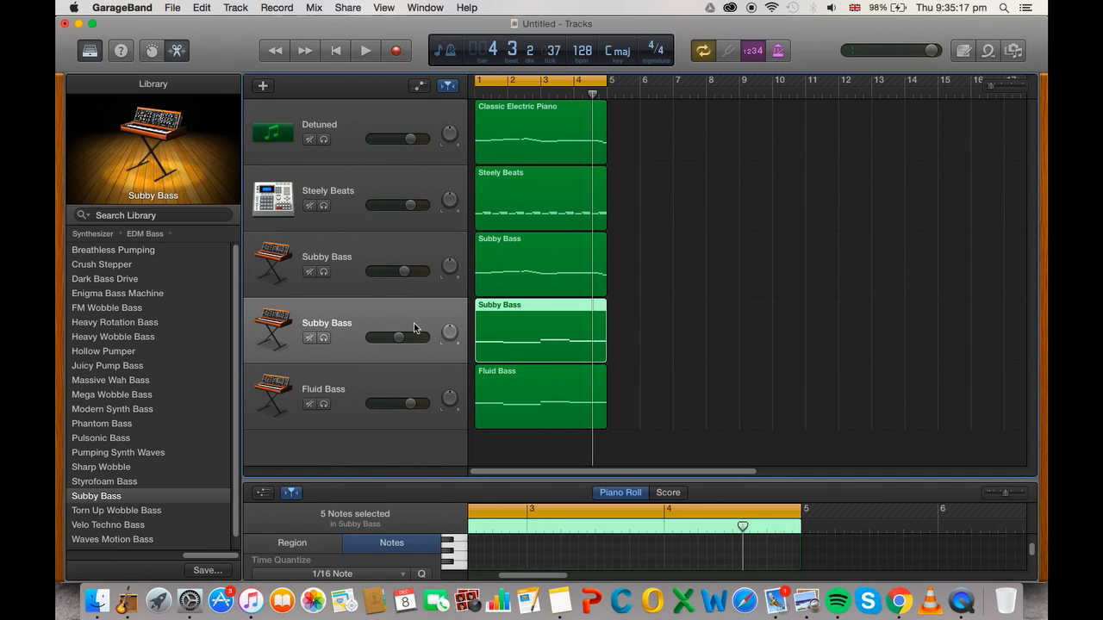
- Play the mix from bar 1 while slightly lowering the Fluid Bass volume and slightly raising the Steely Beats volume
key(Return)
key(space)
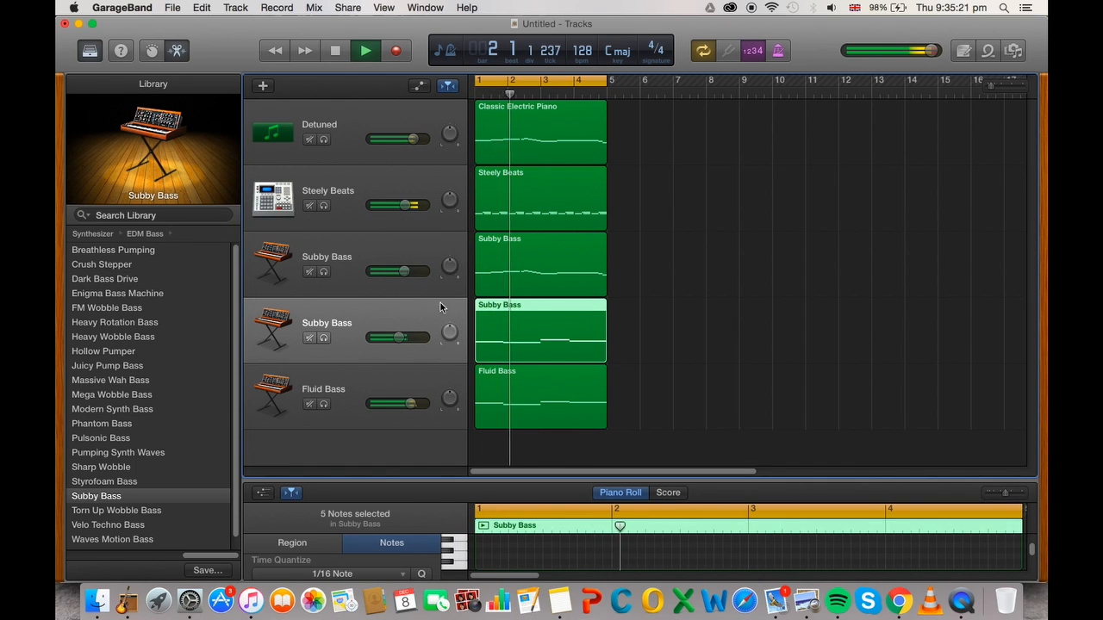
drag(410, 404, 406, 404)
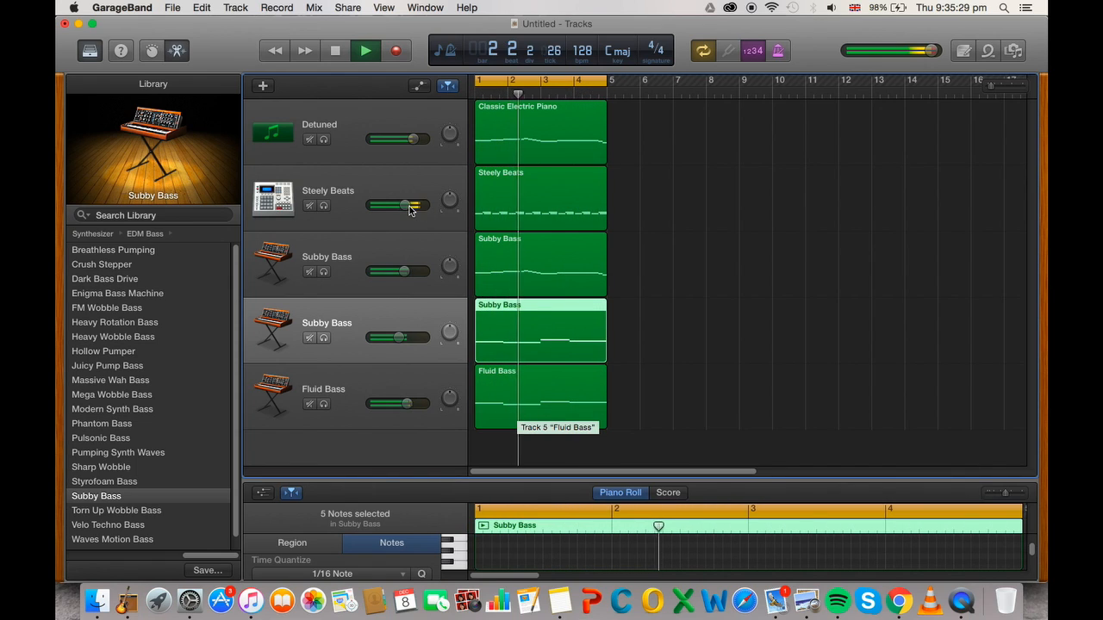
drag(406, 205, 410, 205)
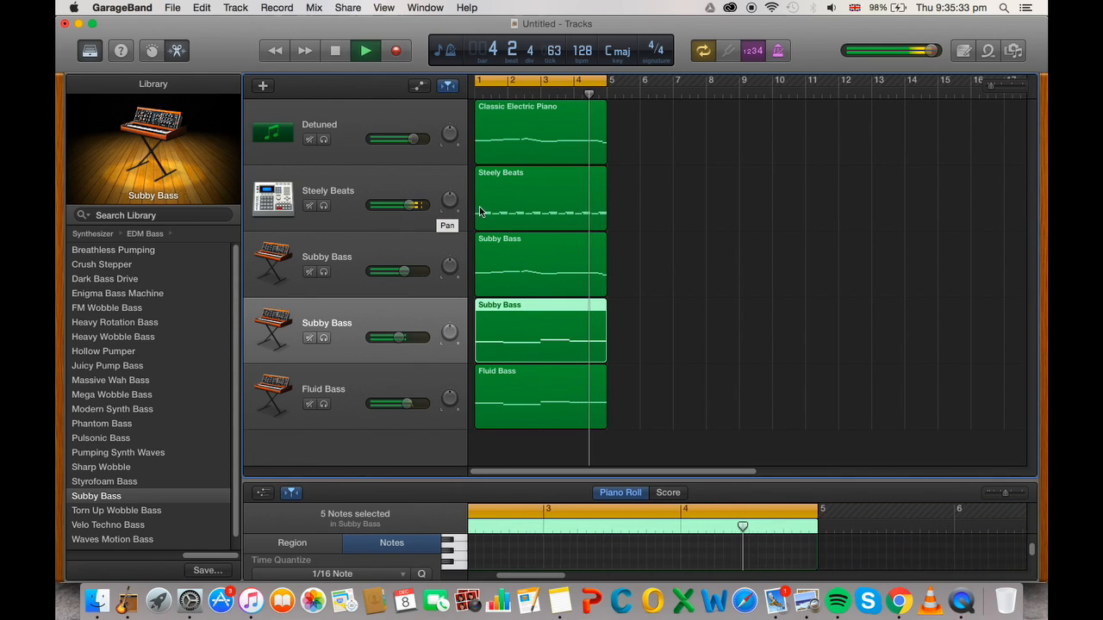
- Increase the Detuned track's Reverb control to about two o'clock during playback
click(350, 141)
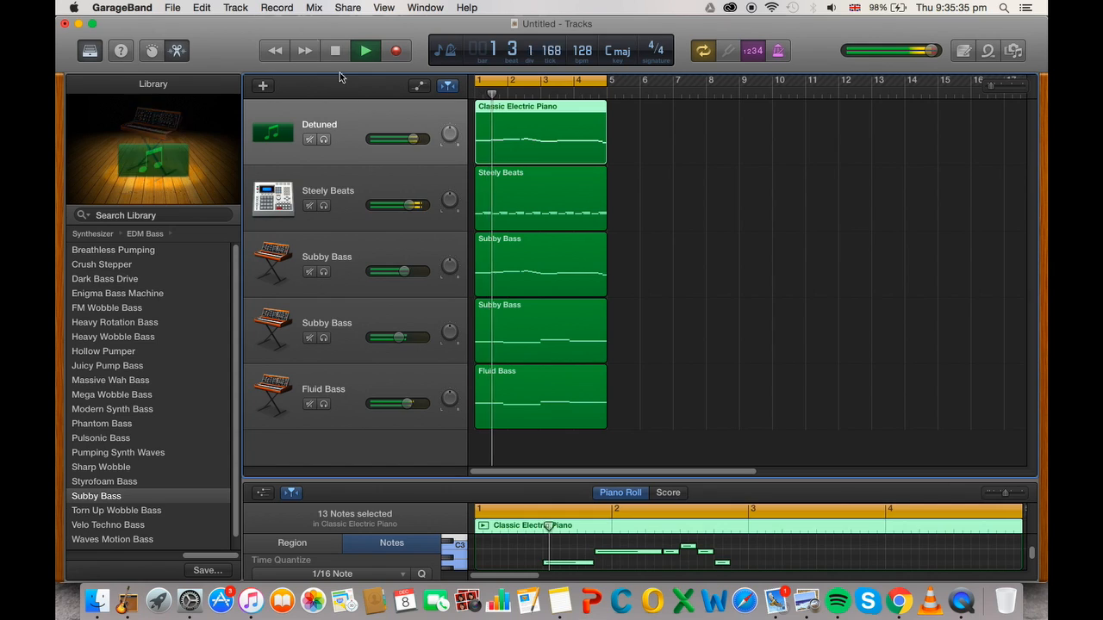
key(b)
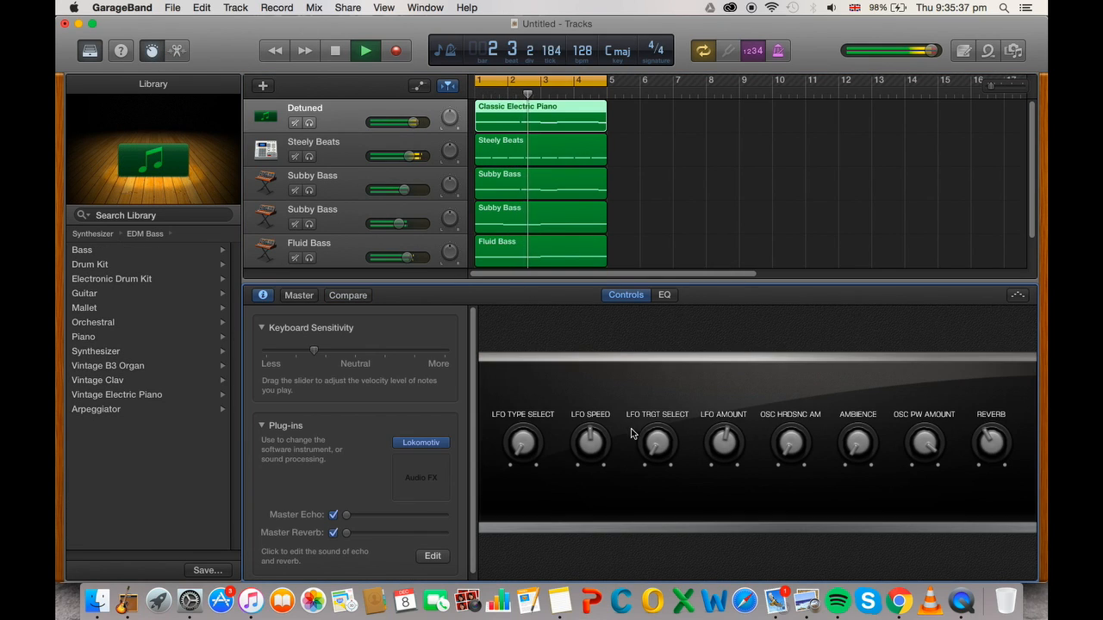
drag(991, 455, 997, 422)
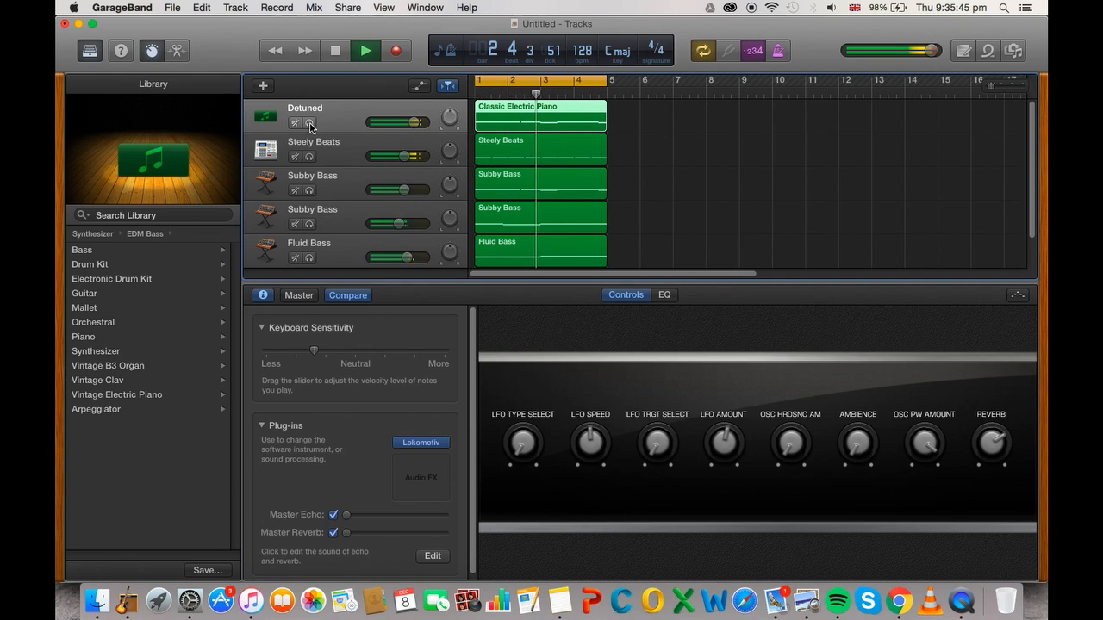
- Examine the Lokomotiv synth settings of the Detuned track with its window moved below the tracks, and stop playback
click(421, 443)
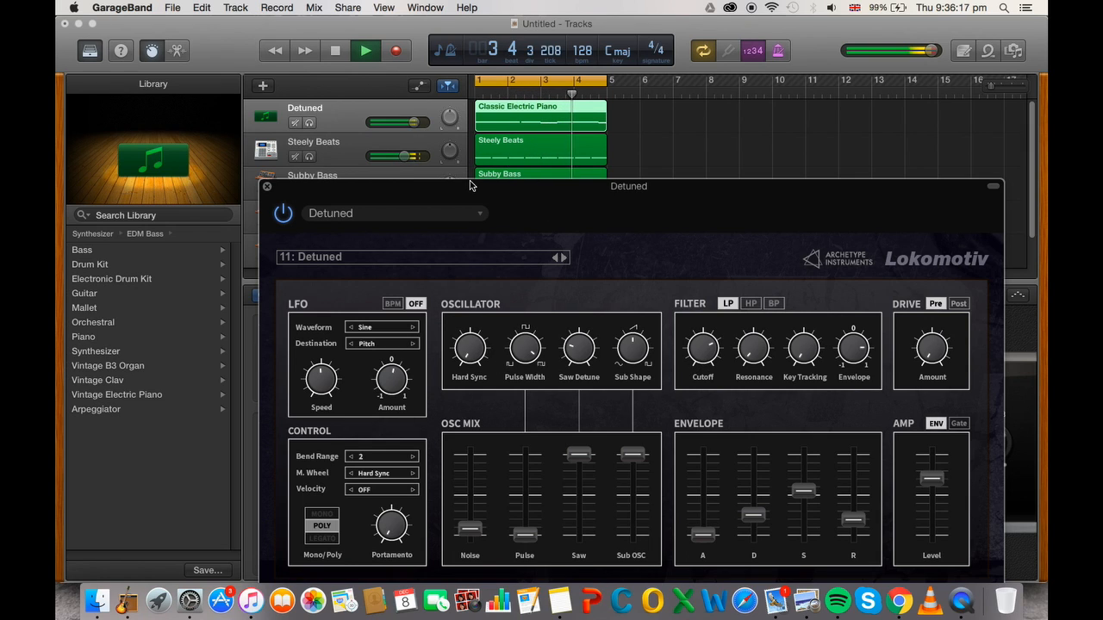
drag(469, 185, 496, 368)
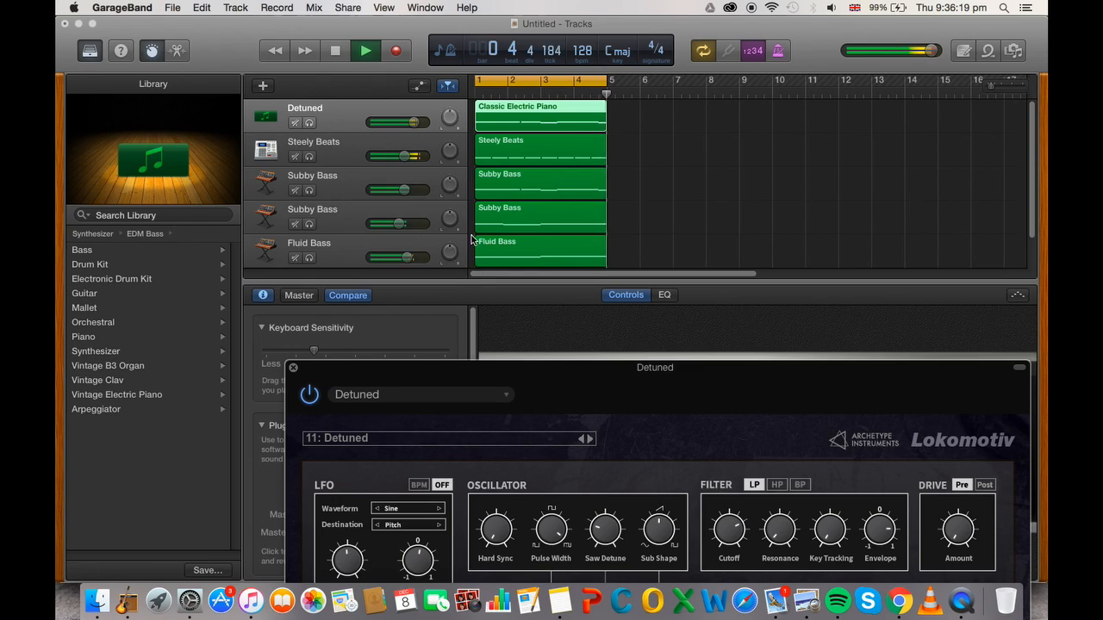
key(space)
- Close the Lokomotiv window and add an extra eighth-note hit in the upper Steely Beats drum row on bar 4's last half beat
double_click(561, 160)
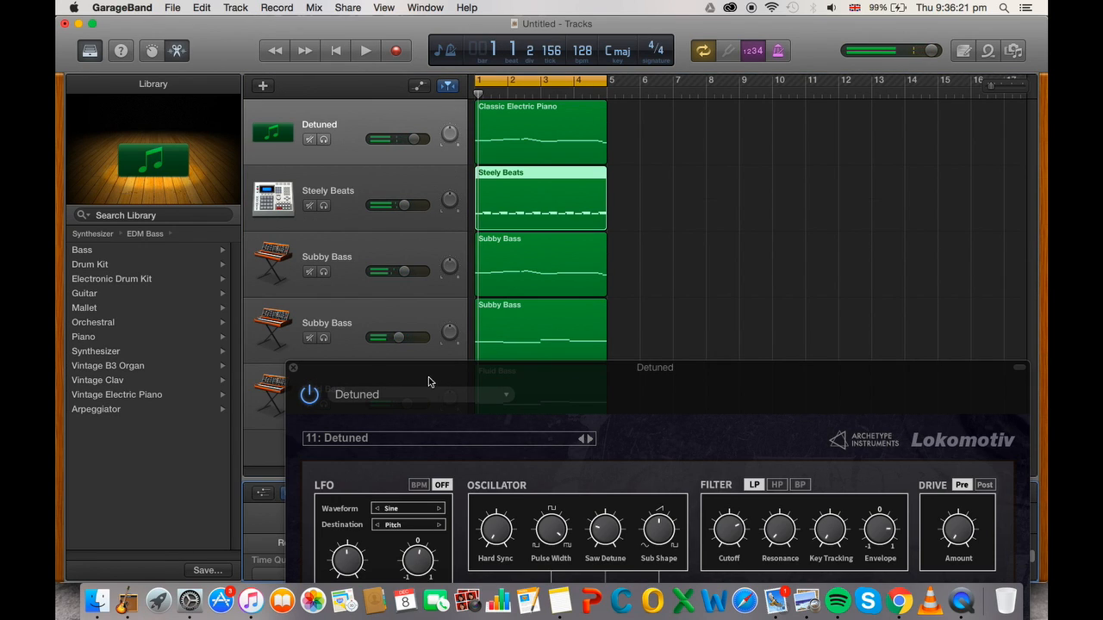
click(294, 369)
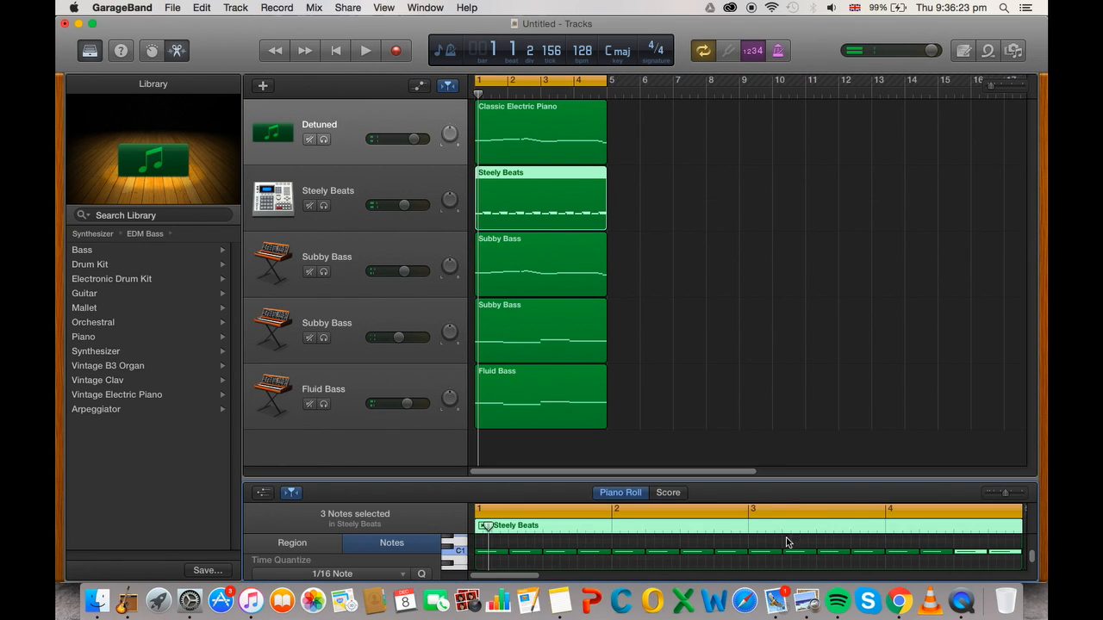
key(e)
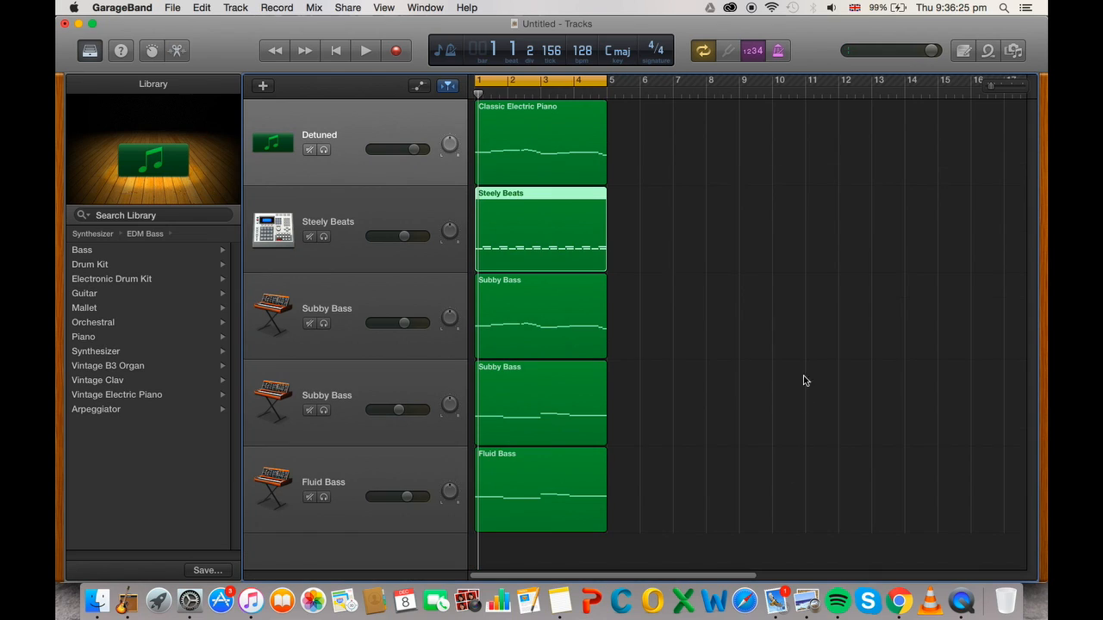
key(e)
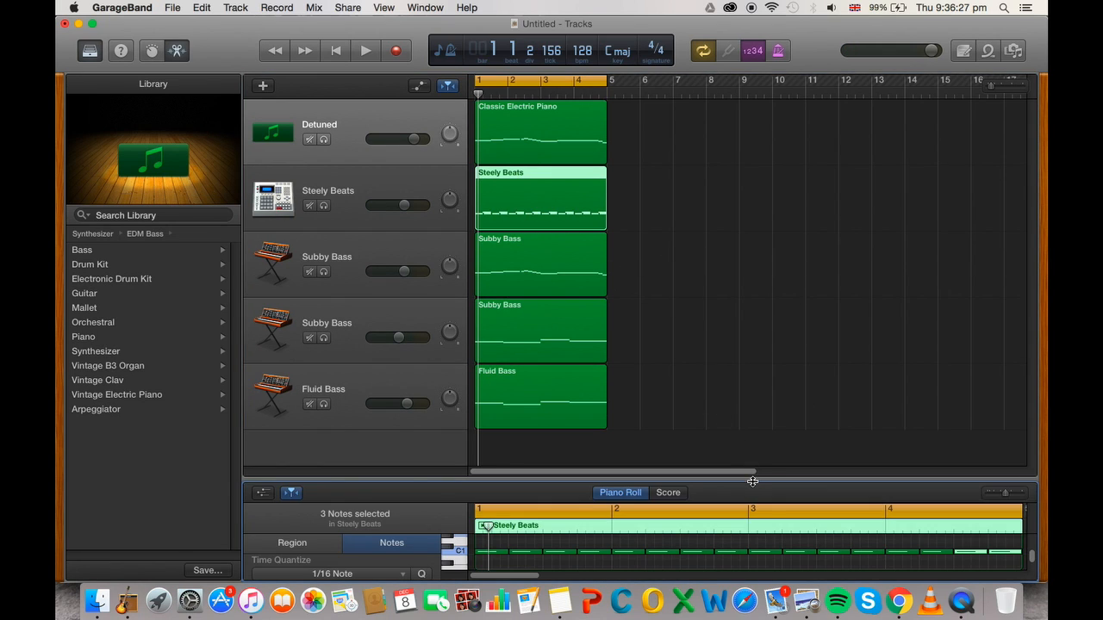
drag(762, 332, 767, 226)
scroll(805, 449, right, 5)
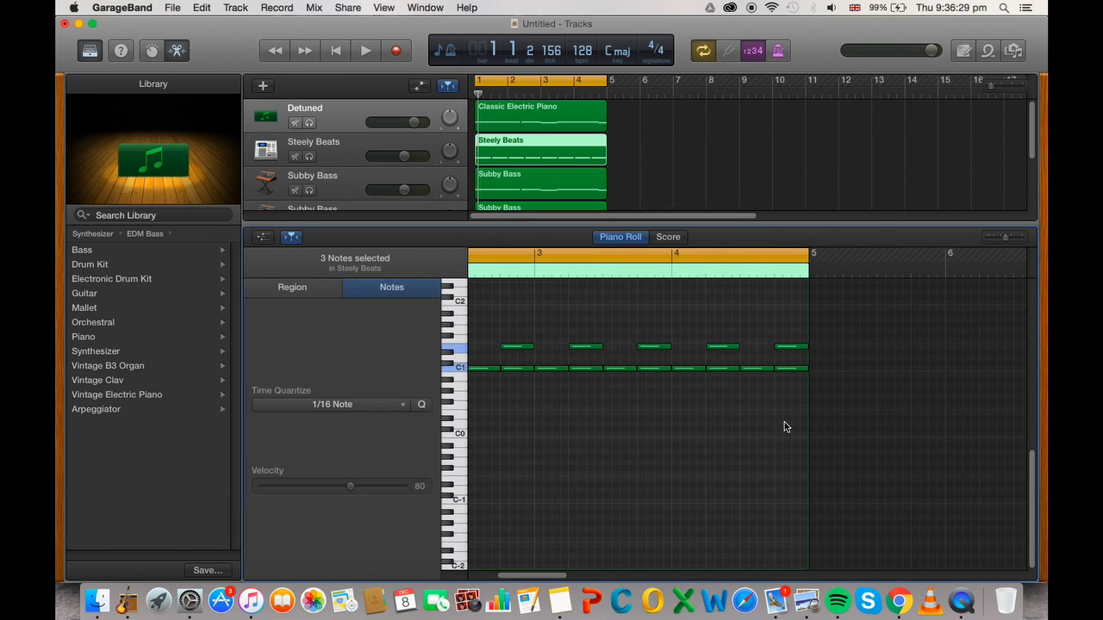
click(784, 427)
mouse_move(803, 346)
mouse_down()
mouse_move(782, 347)
mouse_move(799, 348)
mouse_up()
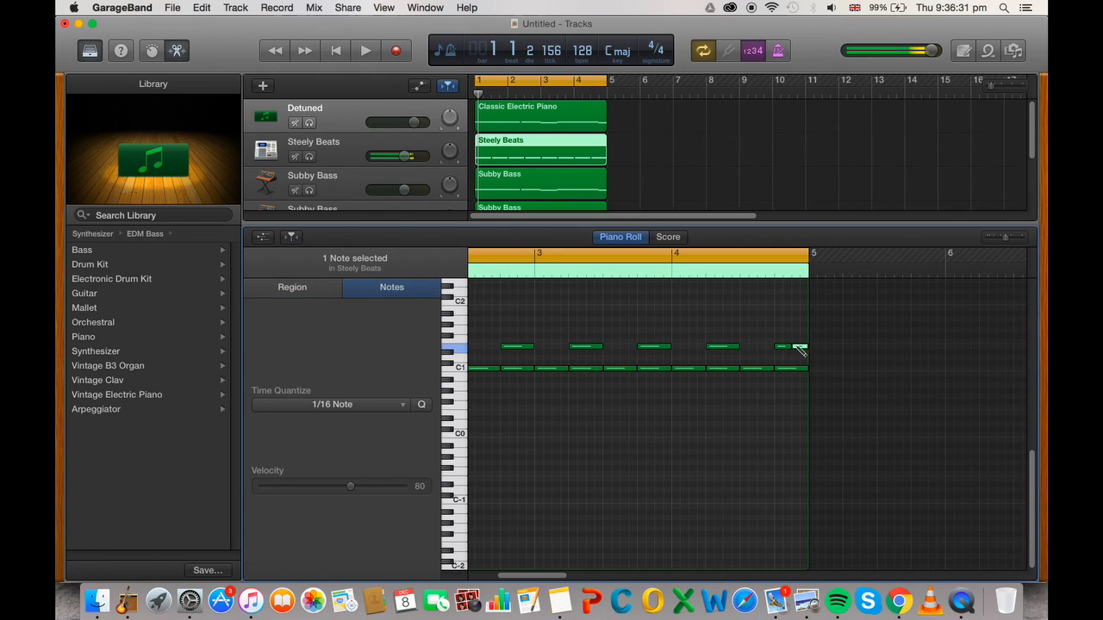
- Play back the loop with all five tracks in view to check the added drum hit, and stop playback
key(space)
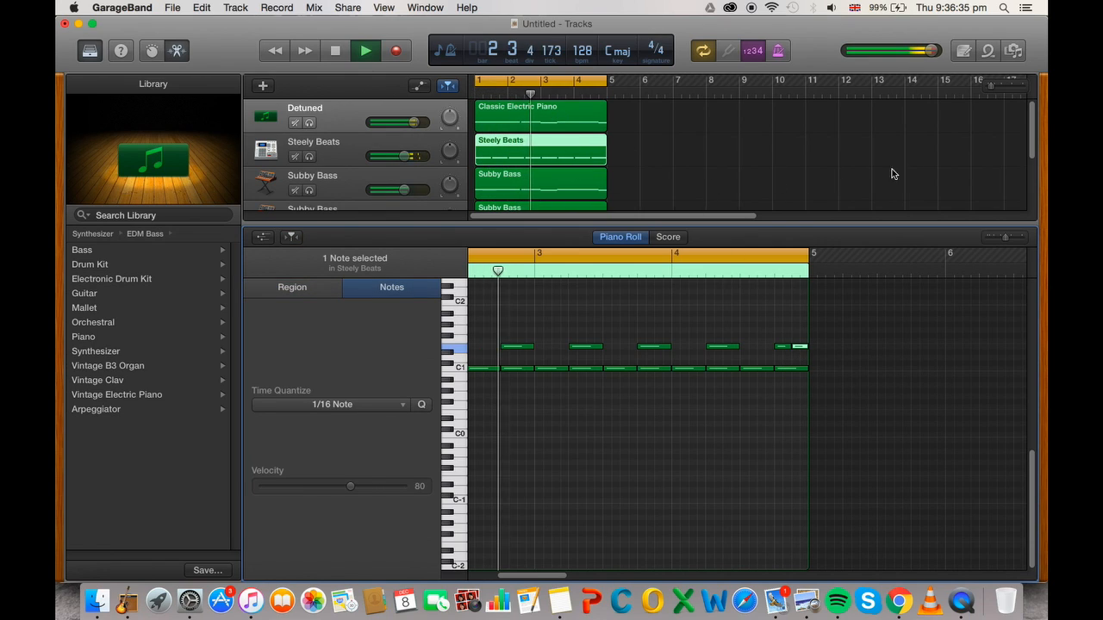
scroll(734, 204, down, 1)
drag(815, 222, 818, 360)
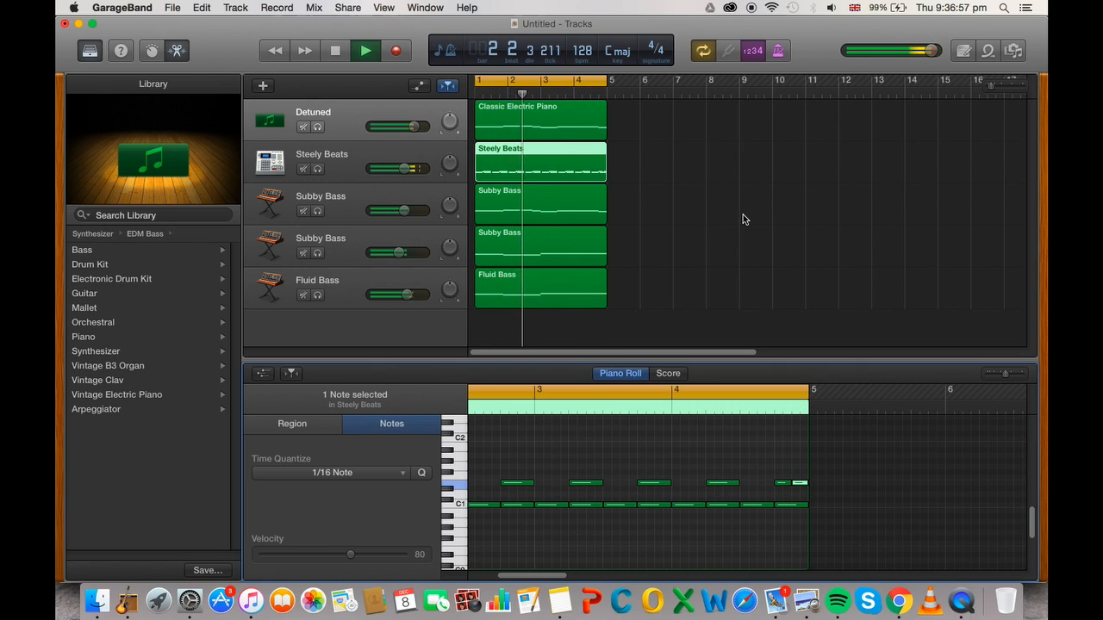
key(space)
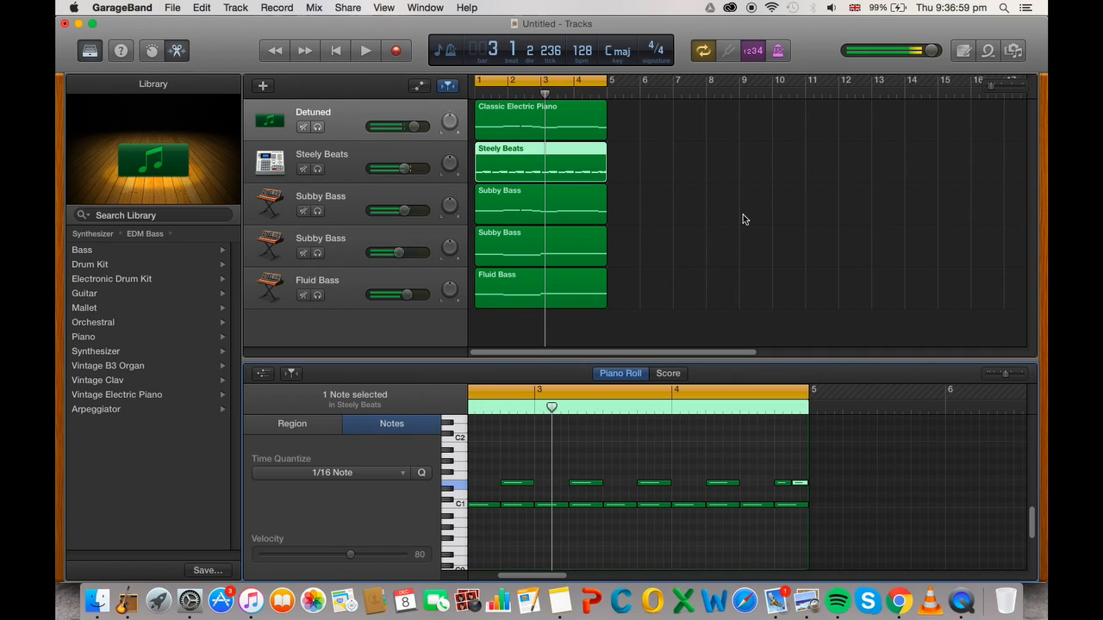